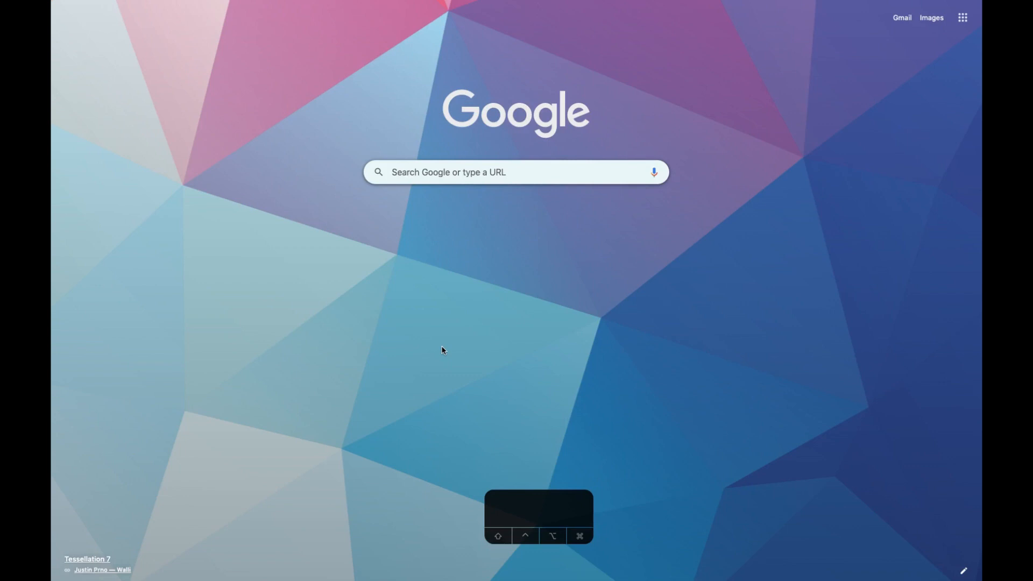
Step: Inspect the new tab page in the developer tools and close them again
right_click(442, 350)
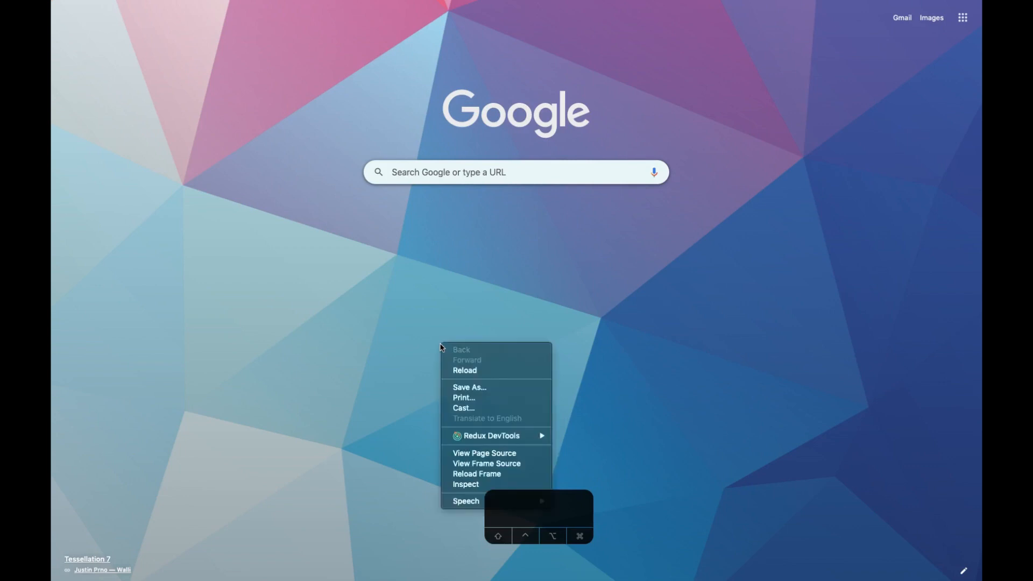
left_click(466, 487)
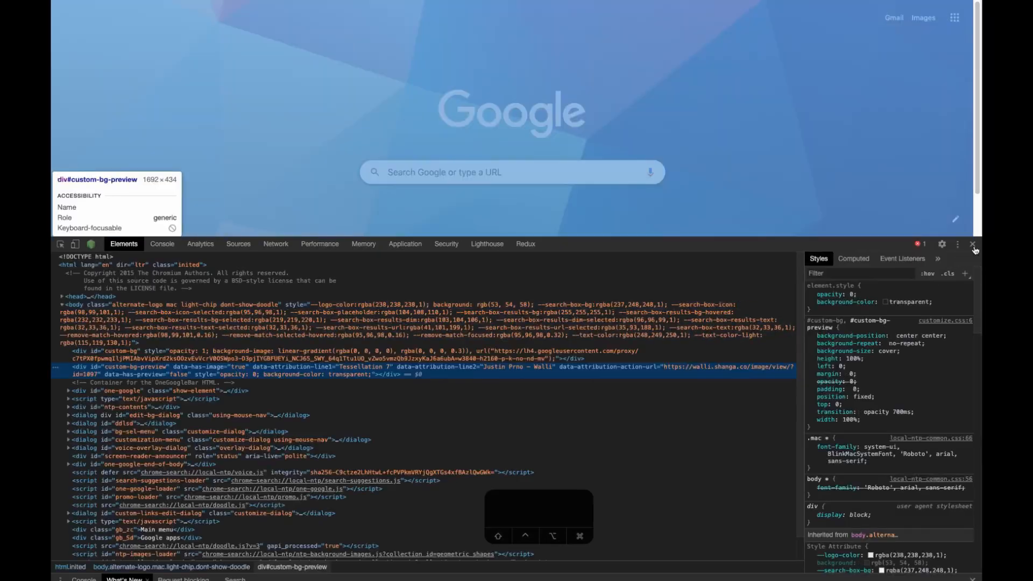
left_click(973, 245)
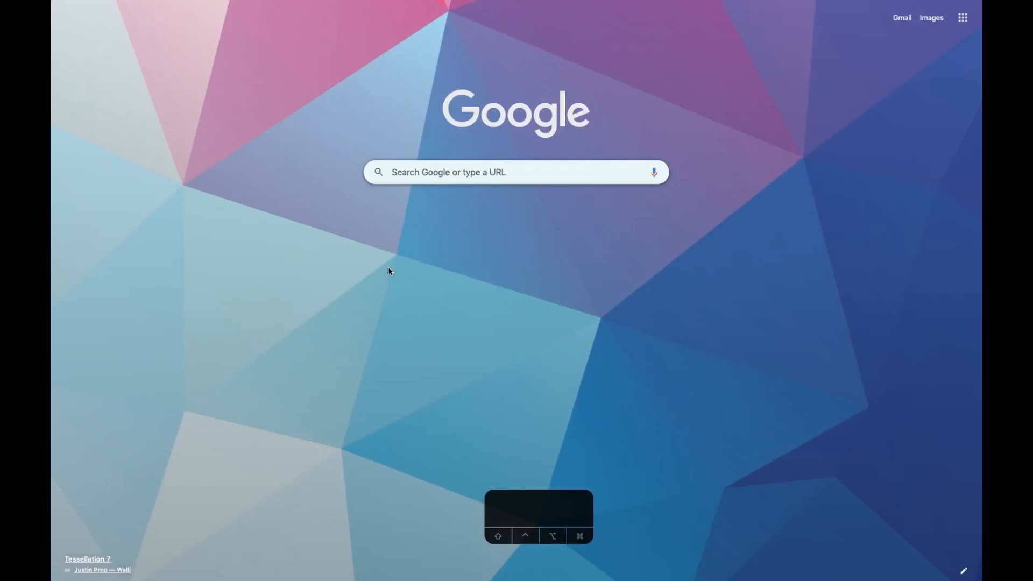
Step: Open the developer tools' performance profiler and record a runtime profile while searching Google for "chrome dev tools profiler"
key("alt+super+i")
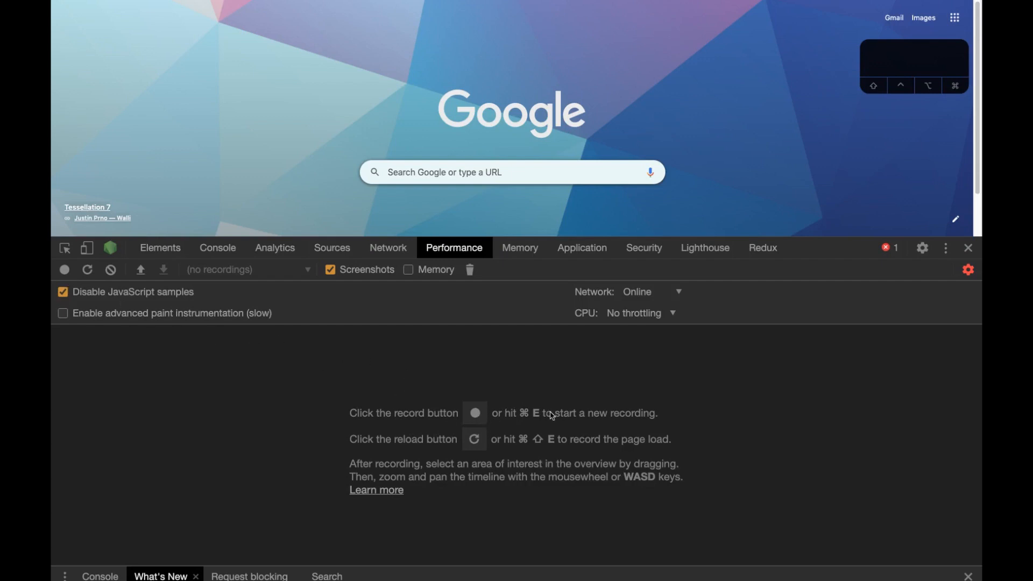
left_click(65, 270)
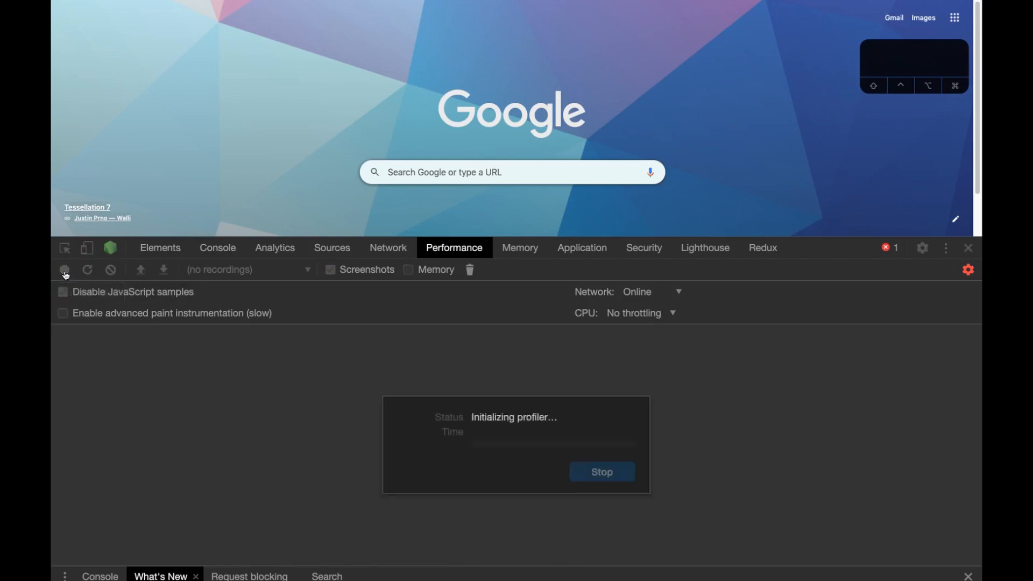
left_click(461, 176)
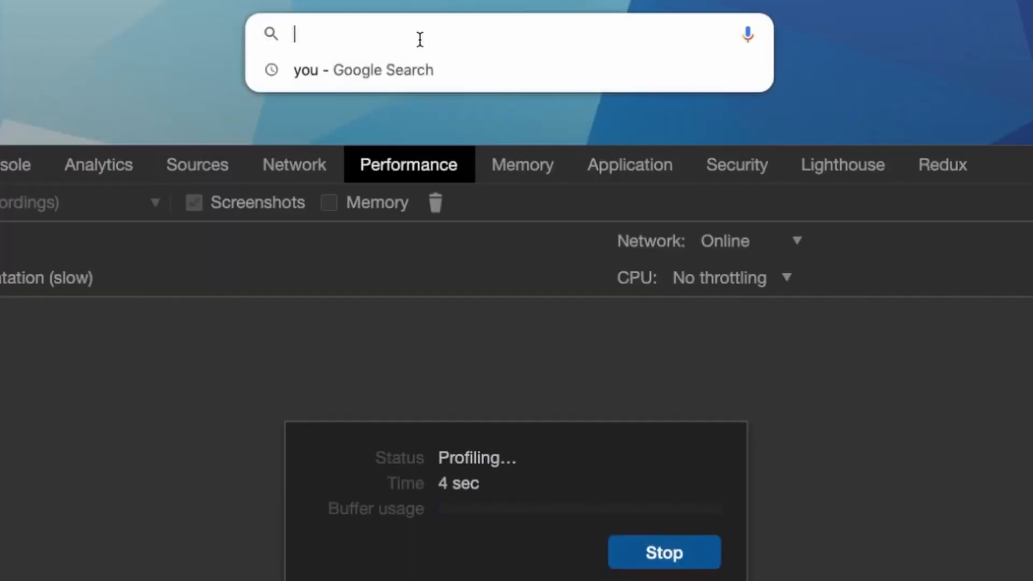
type("chrome dev")
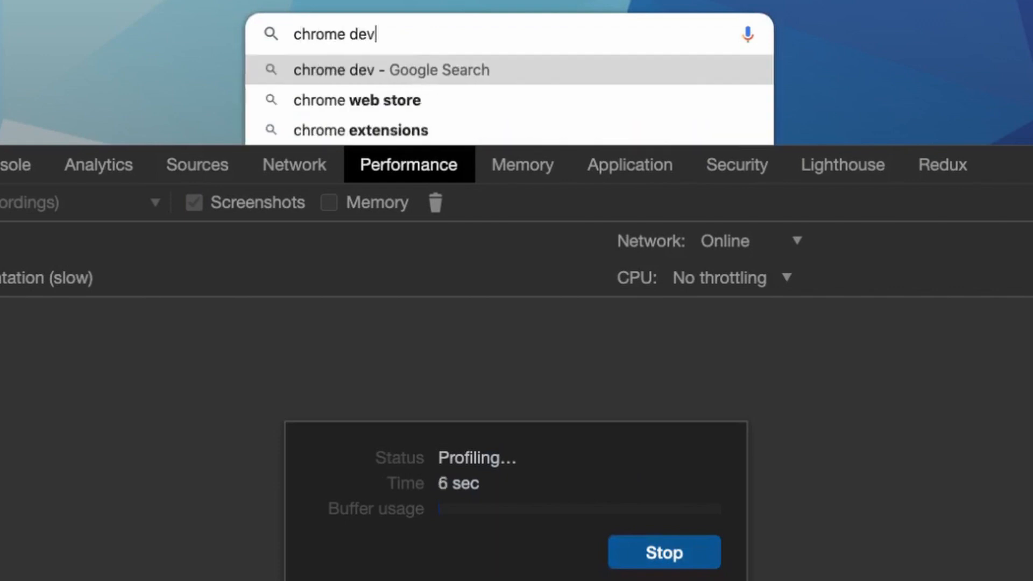
type(" tools profile")
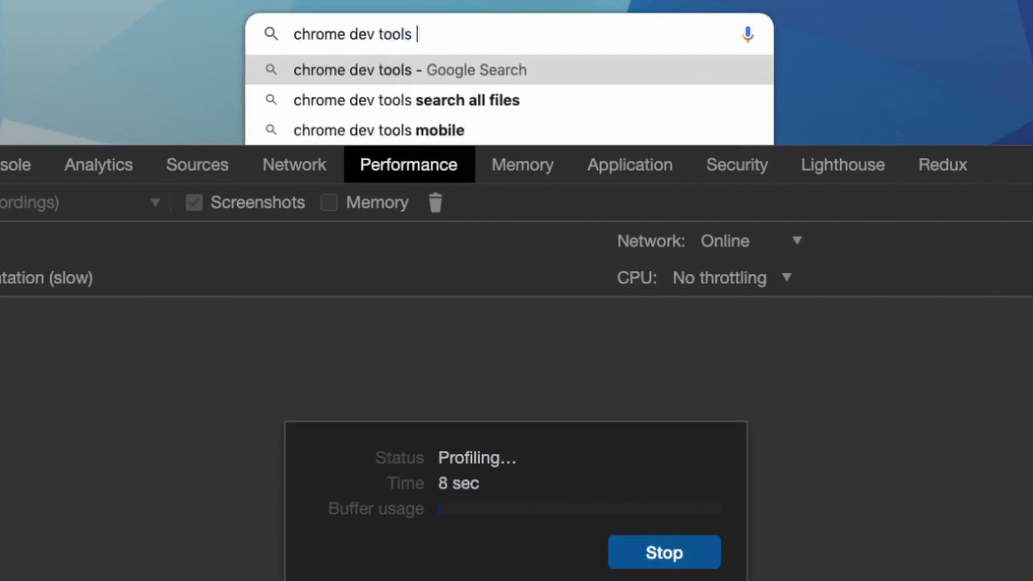
type("r")
key("Return")
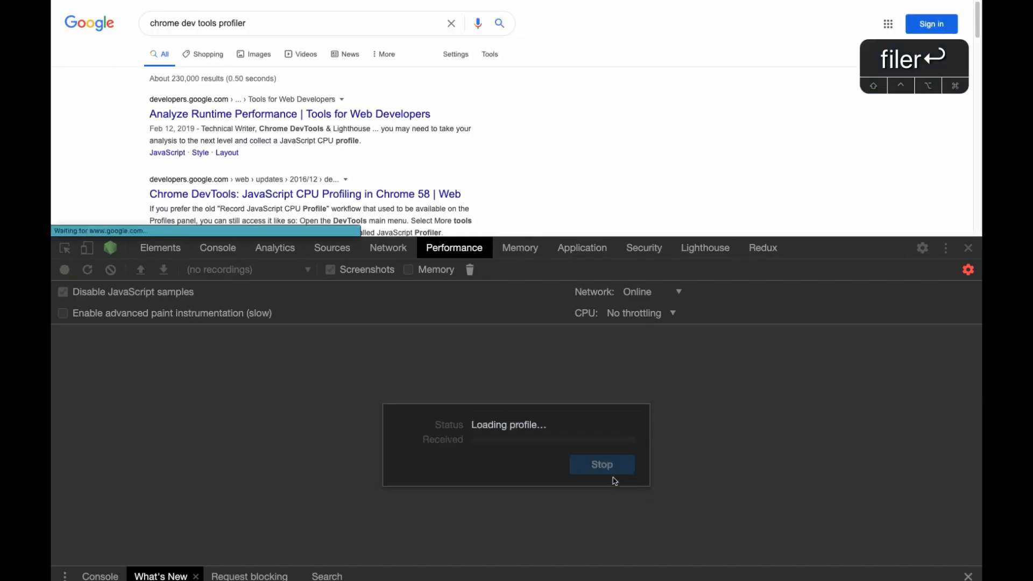
left_click(603, 472)
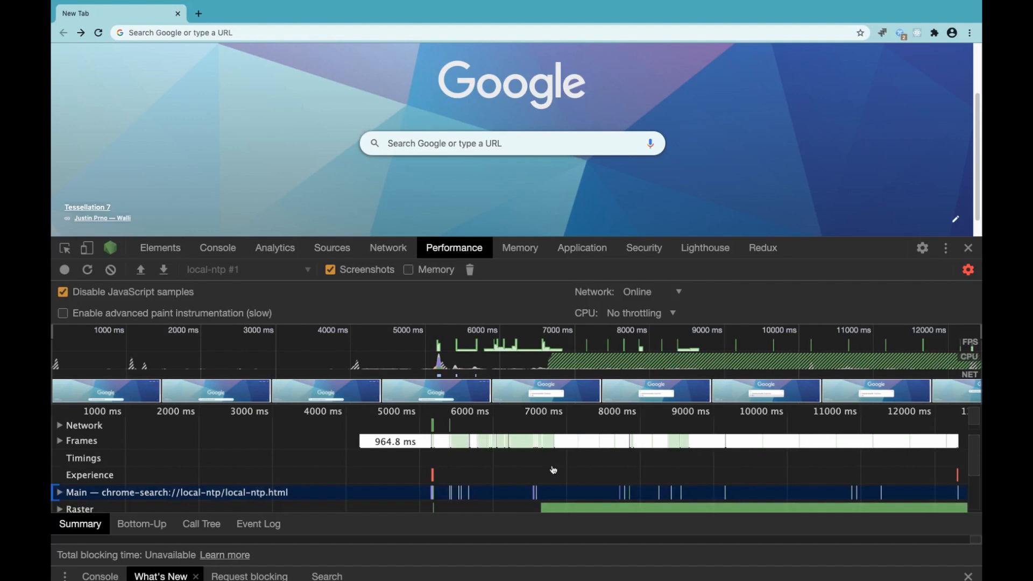
Step: Clear the runtime recording, and profile the new tab page's reload before discarding that recording too
mouse_move(126, 302)
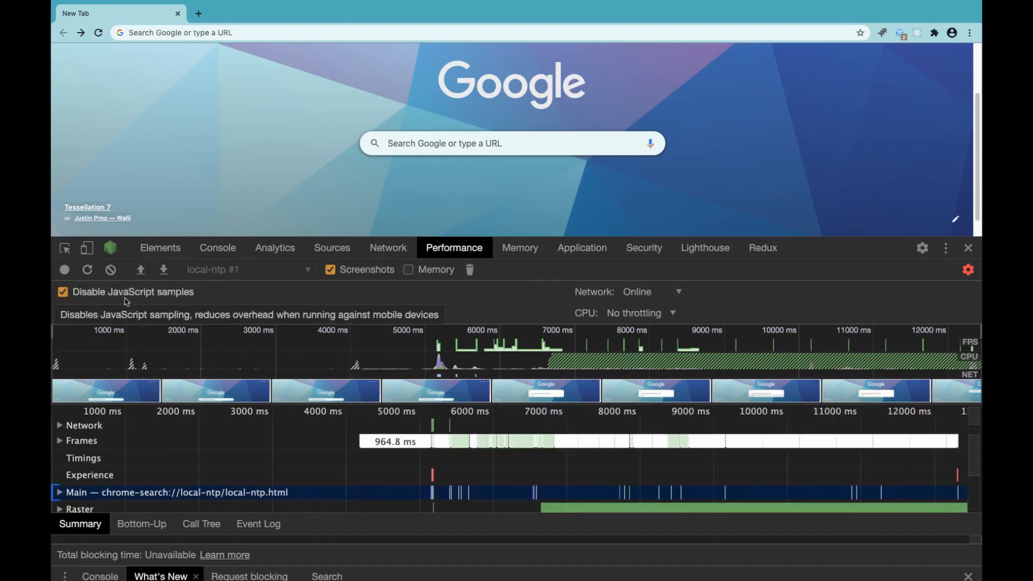
left_click(111, 270)
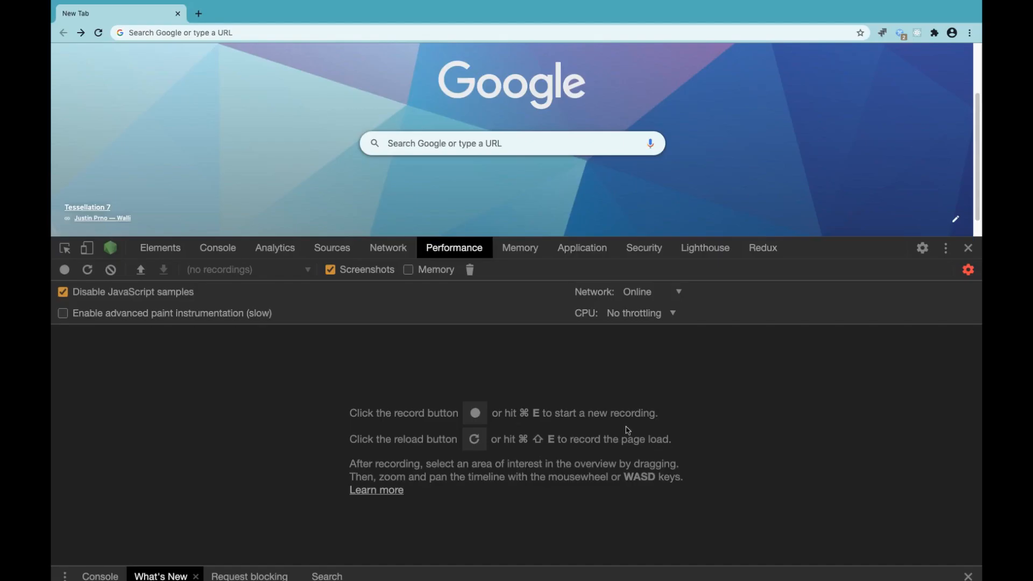
left_click(87, 270)
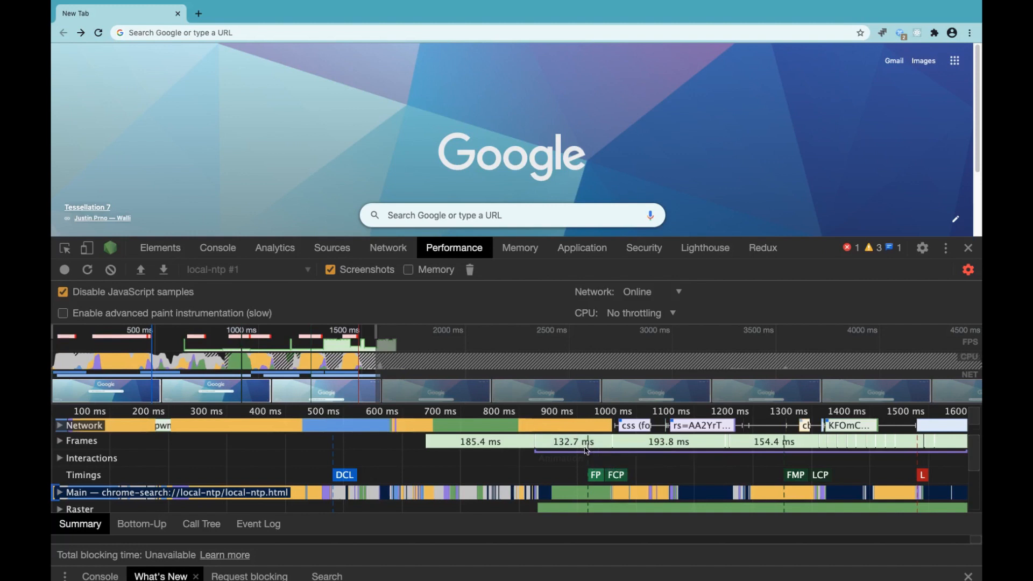
left_click(111, 271)
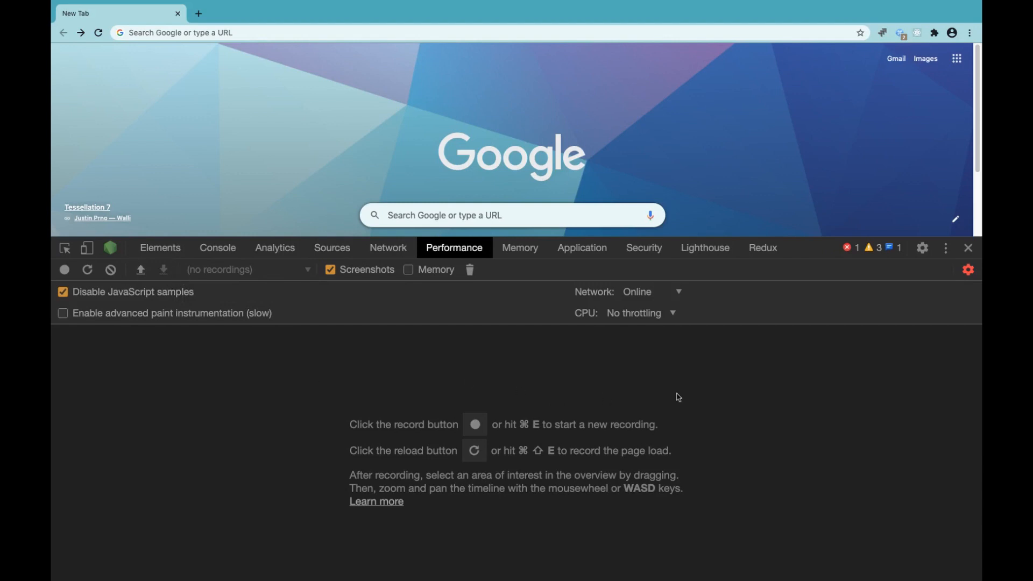
Step: Examine the available network throttling presets and CPU slowdown options without changing either setting
left_click(678, 298)
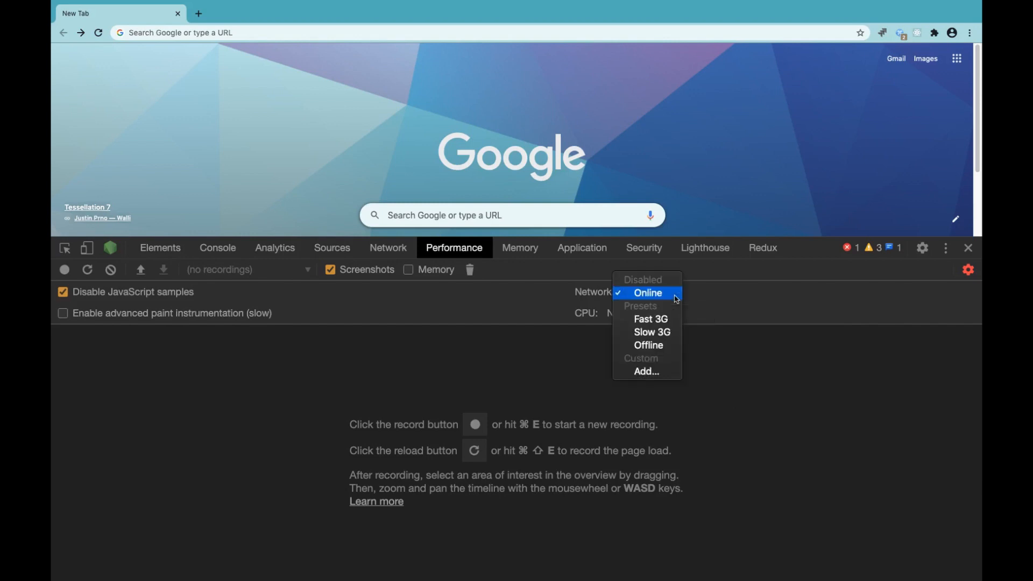
left_click(719, 301)
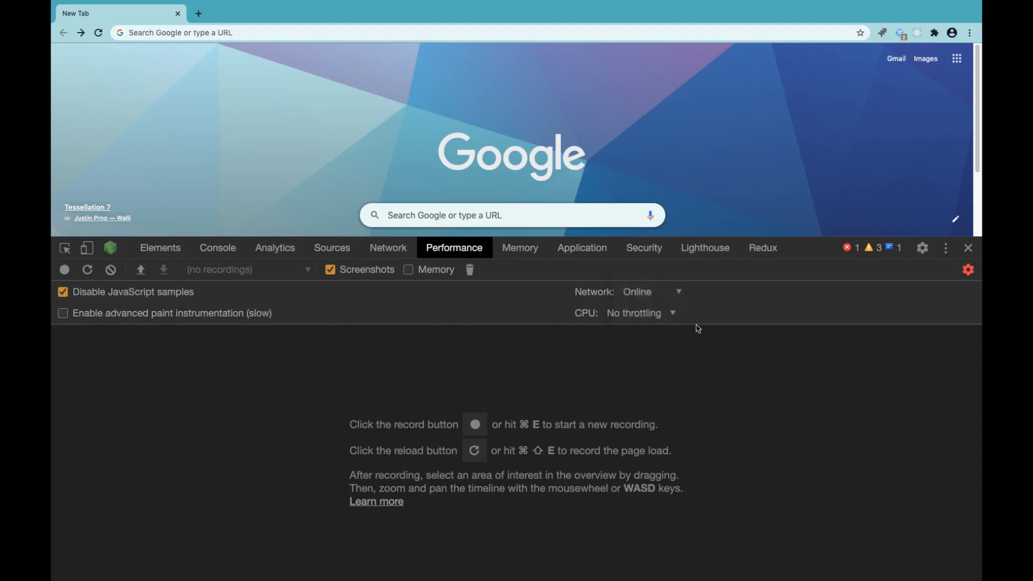
left_click(667, 314)
left_click(717, 307)
left_click(655, 292)
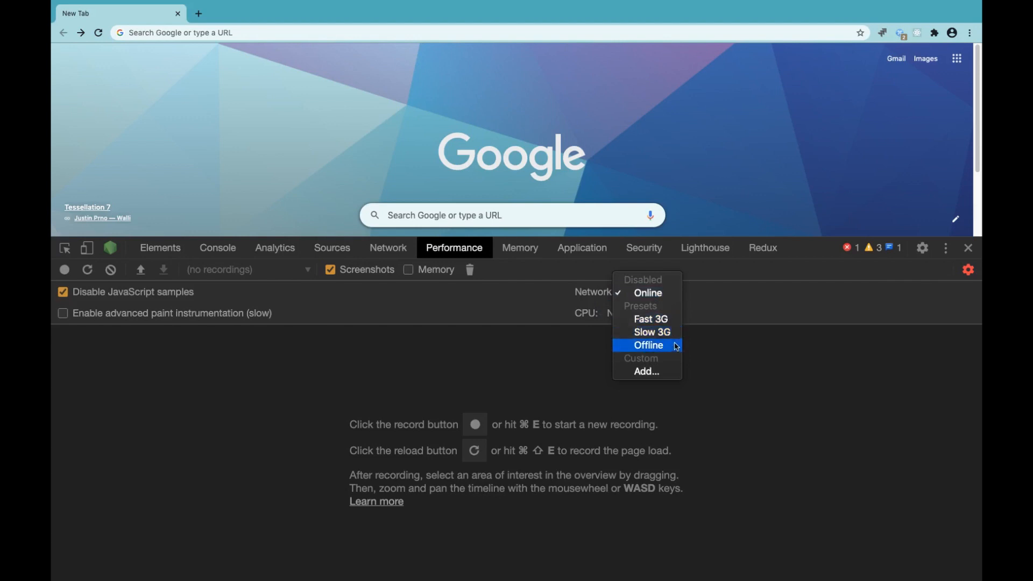
left_click(670, 373)
left_click(211, 299)
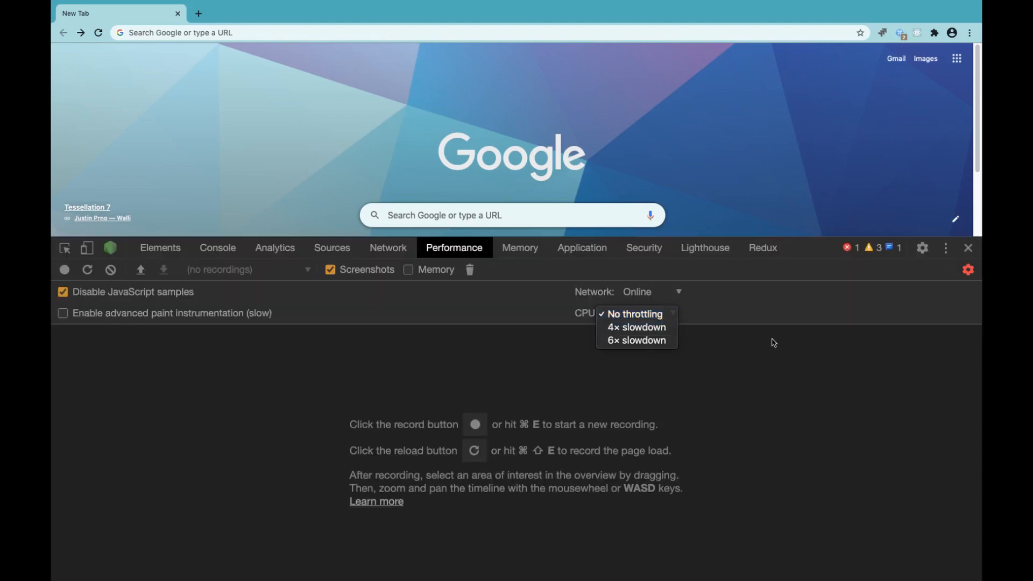
left_click(772, 341)
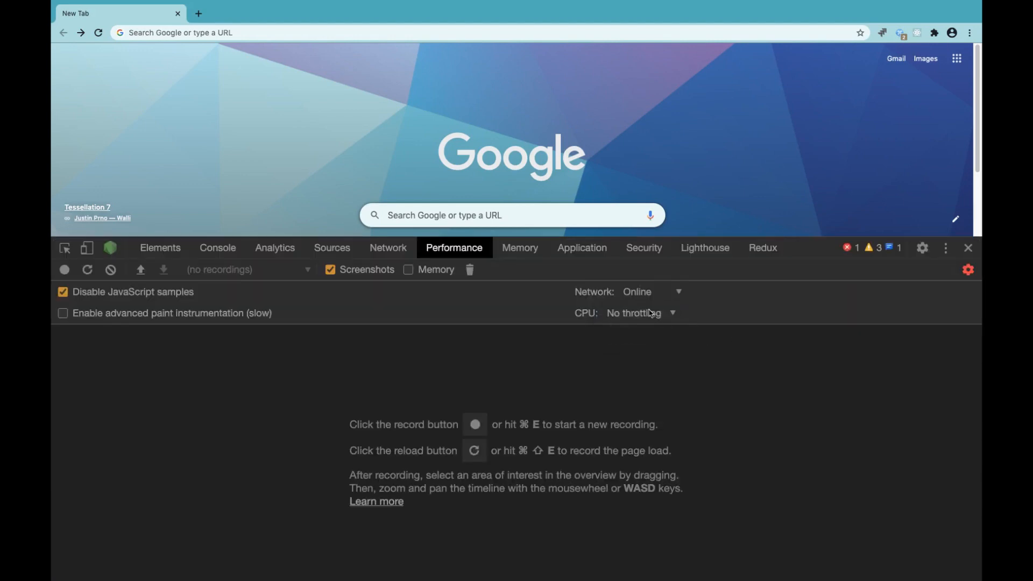
left_click(652, 316)
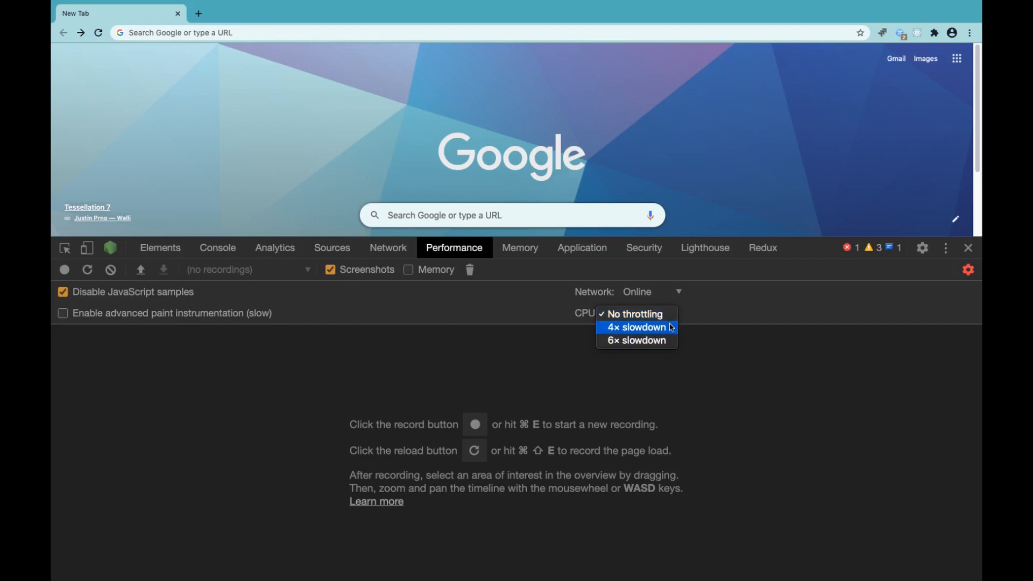
left_click(748, 363)
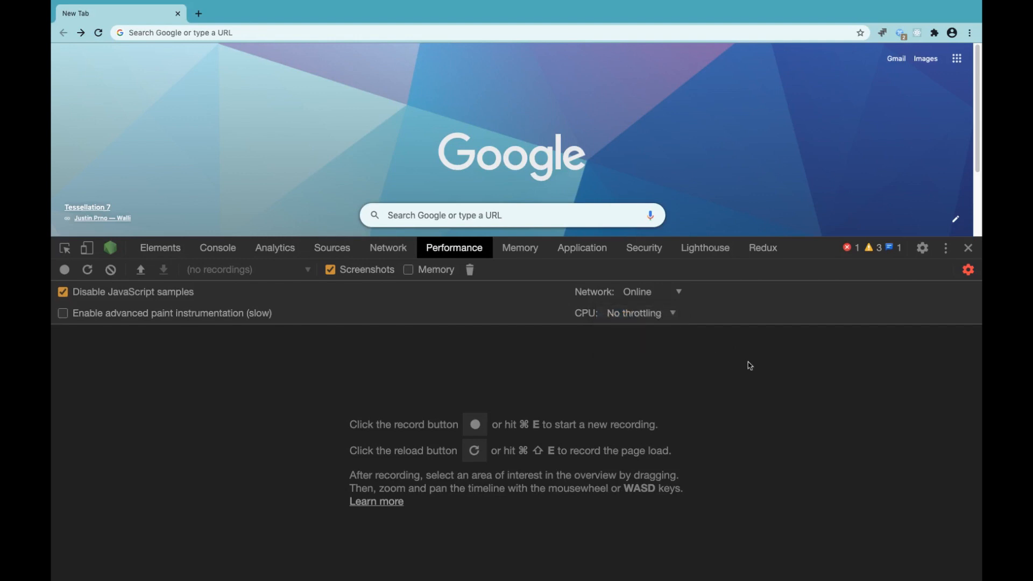
left_click(639, 295)
left_click(579, 294)
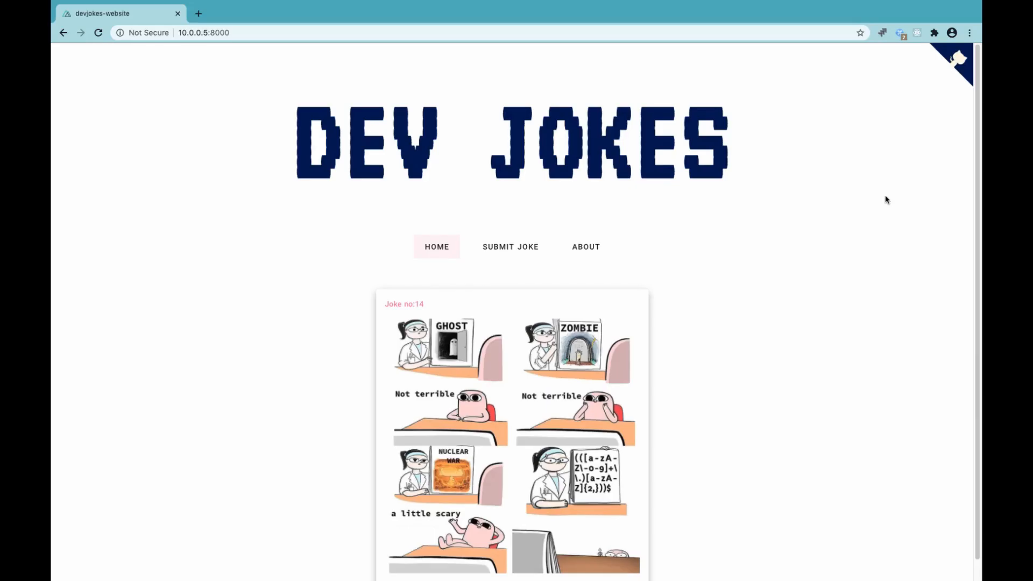
Step: Open the developer tools' performance profiler for the Dev Jokes site at 10.0.0.5:8000
key("super+alt+i")
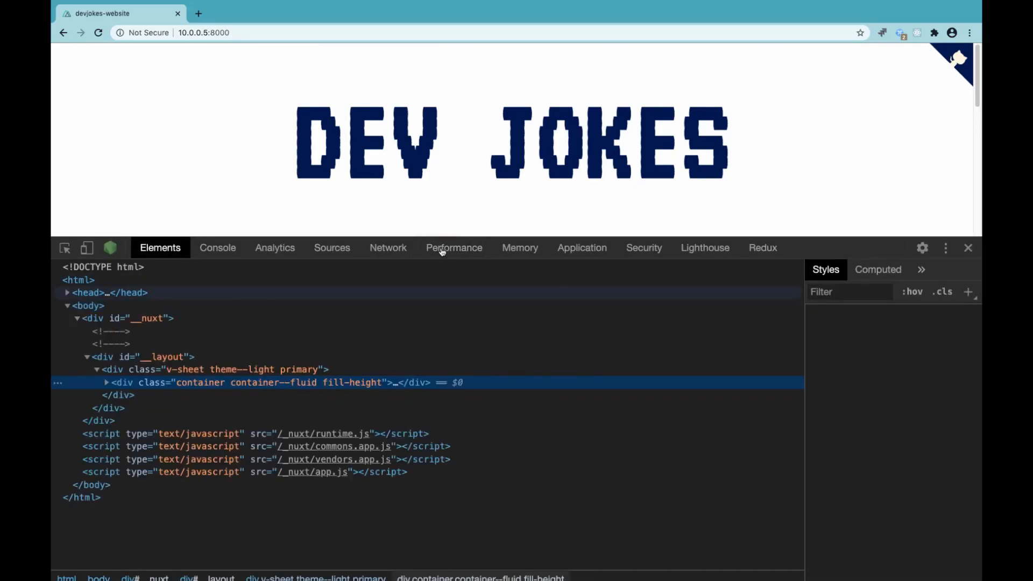
left_click(443, 249)
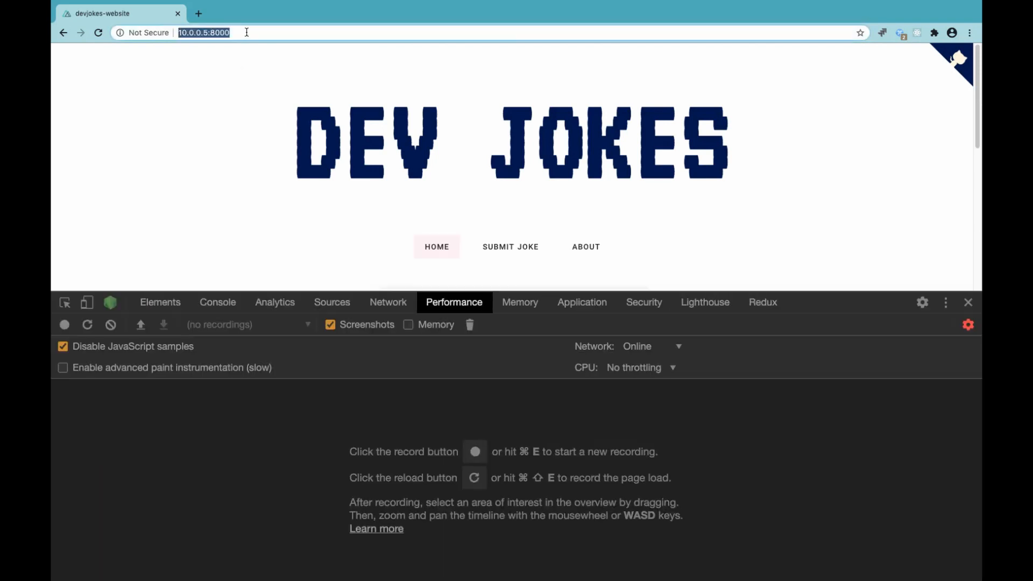
left_click_drag(246, 31, 180, 37)
left_click(234, 125)
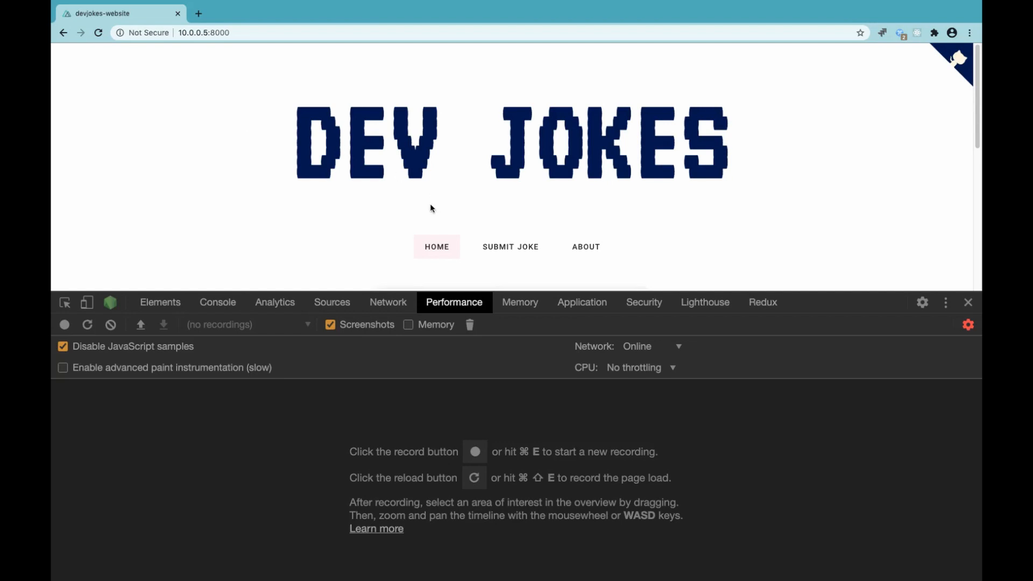
left_click(237, 34)
left_click(250, 187)
Step: Shrink the developer tools pane to reveal more of the site, and record a performance profile of the page's reload
left_click_drag(894, 291, 894, 401)
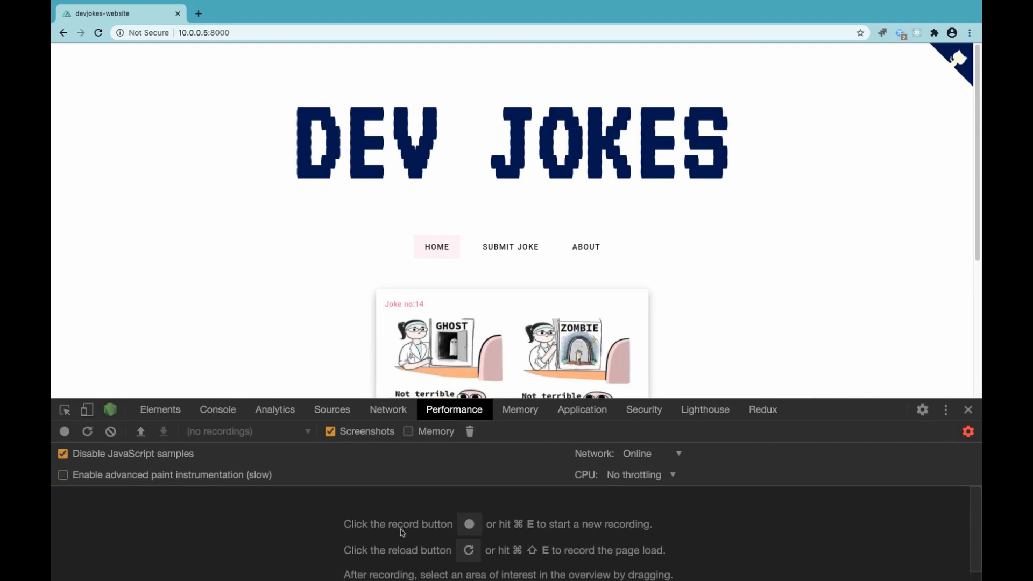
left_click(88, 433)
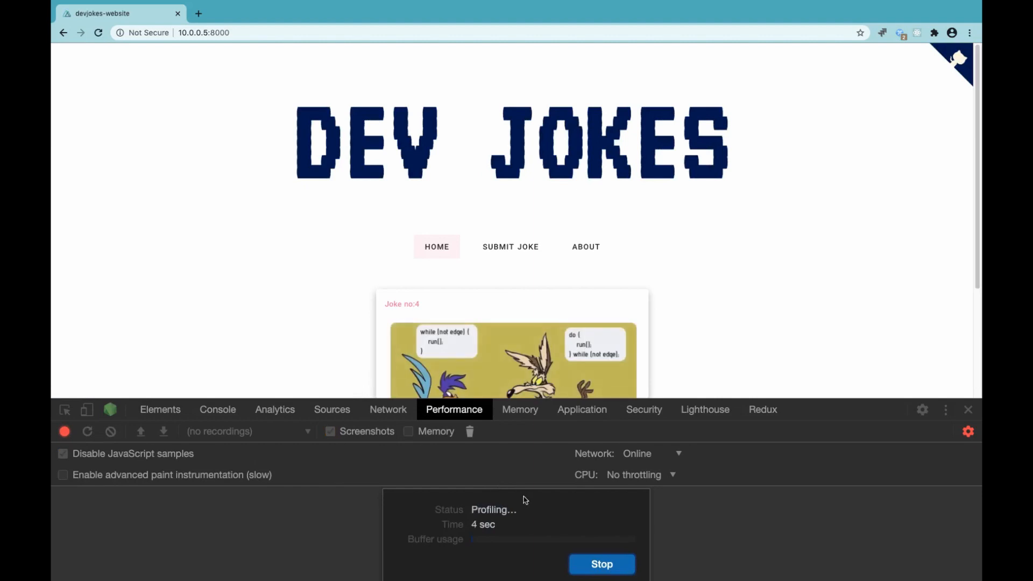
left_click(603, 567)
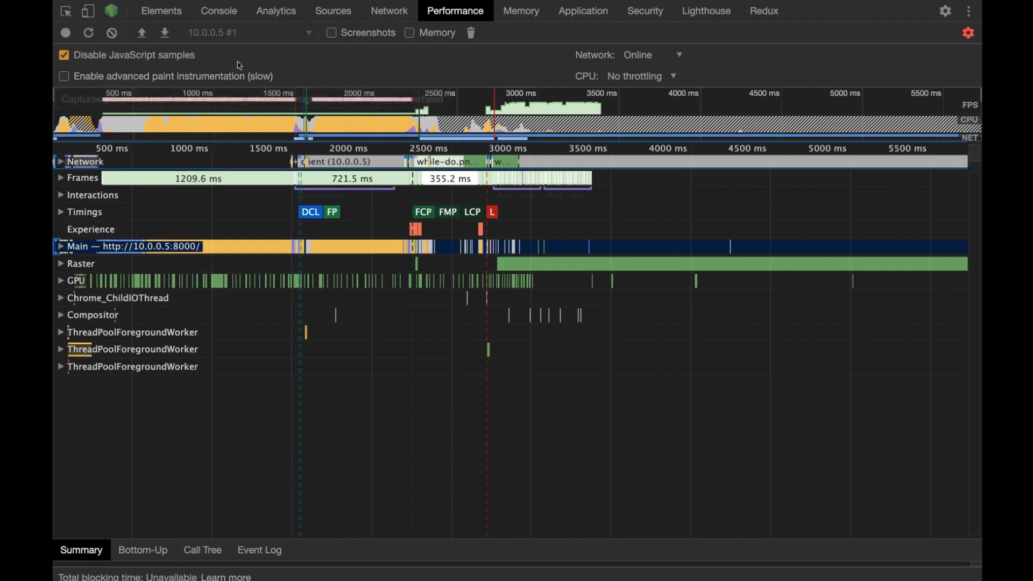
Step: Show the screenshot strip and toggle the memory timeline for the recorded profile
left_click(332, 33)
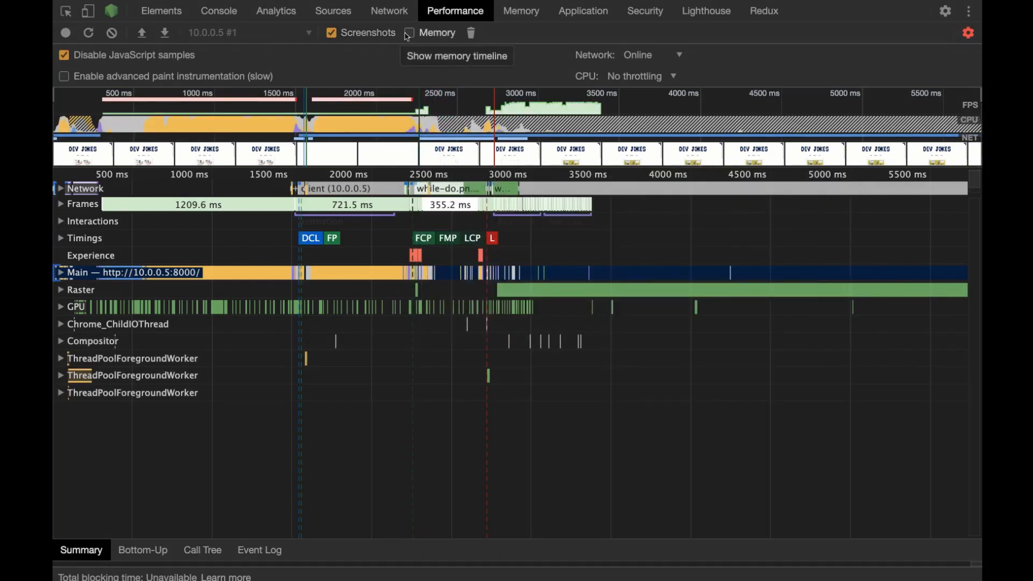
left_click(409, 33)
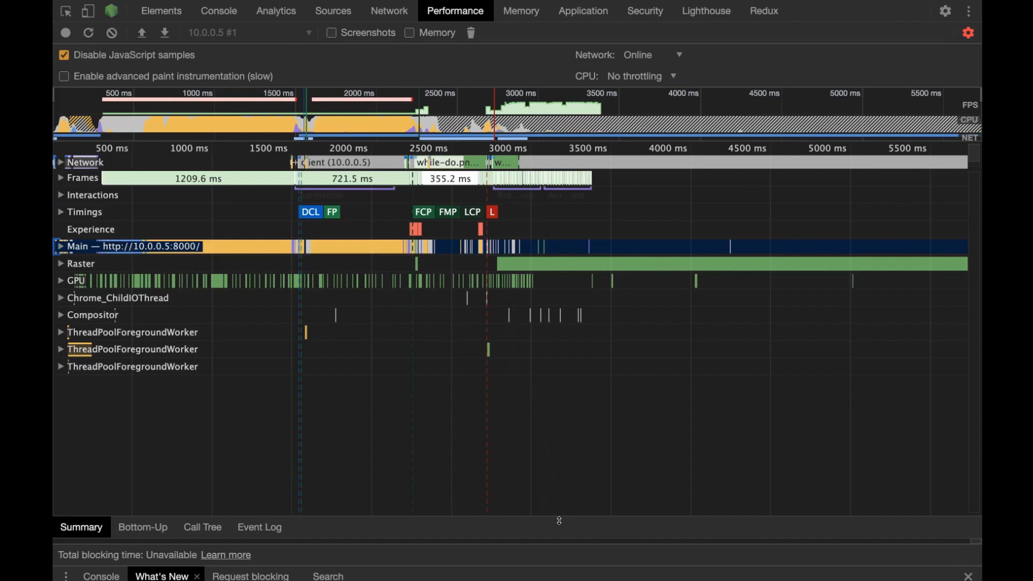
Step: Enlarge the profile's summary area and narrow the overview selection to about 565 ms to 1.49 s
left_click_drag(559, 521, 559, 457)
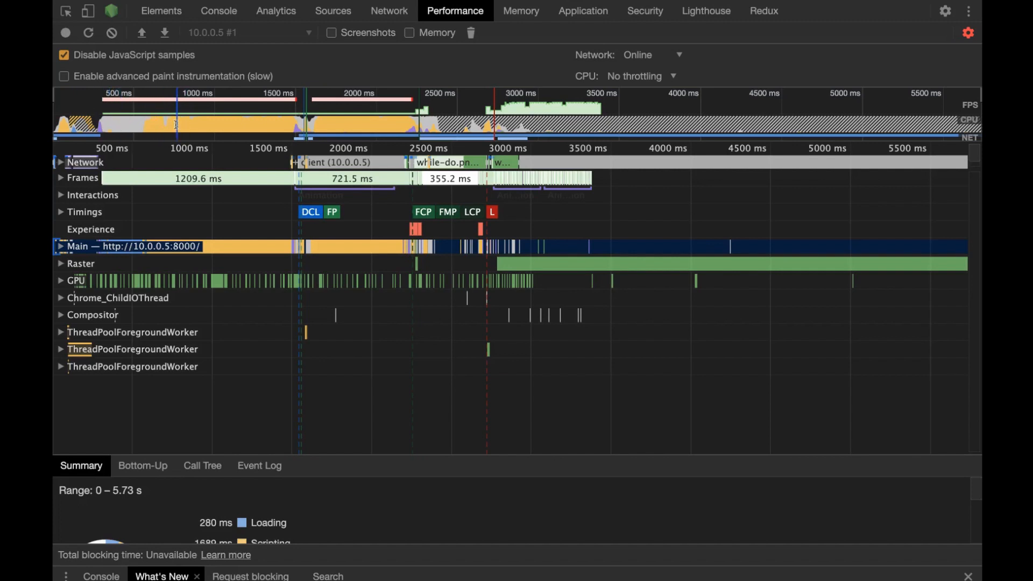
left_click_drag(177, 125, 295, 100)
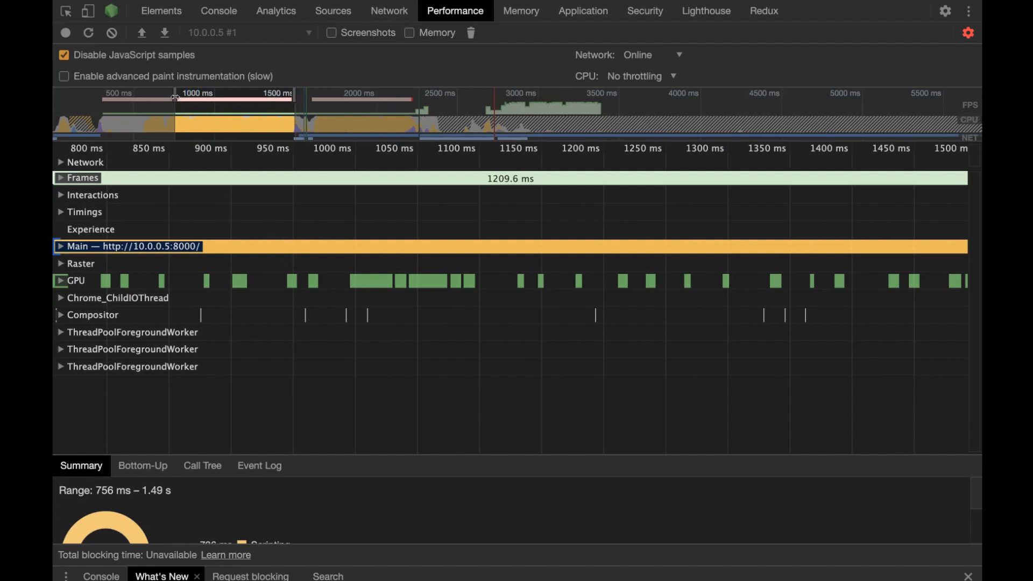
left_click_drag(175, 97, 144, 104)
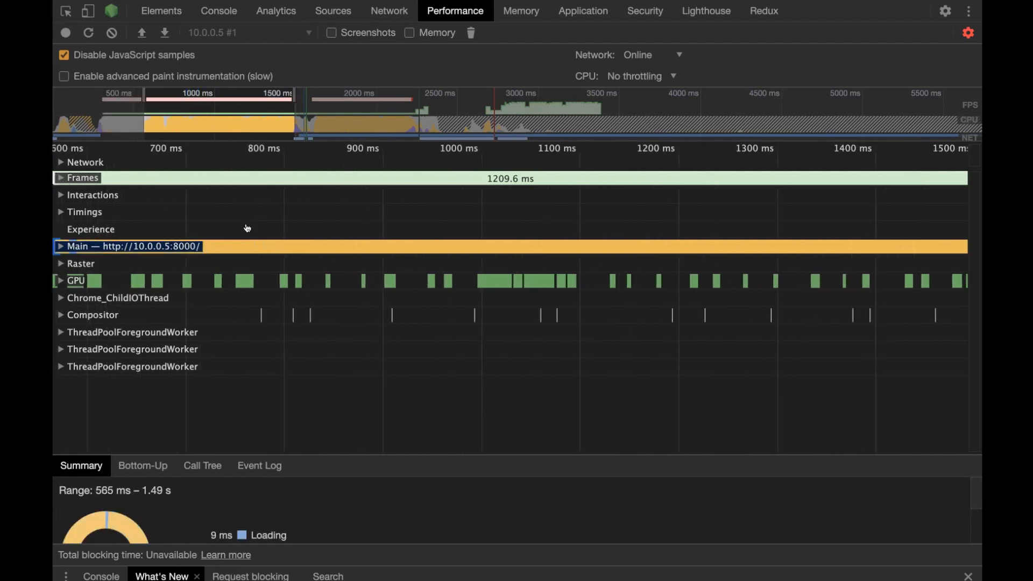
Step: Zoom the profile timeline out over most of the recording and back in to about 845 ms to 1.77 s
scroll(254, 226, "down", 10)
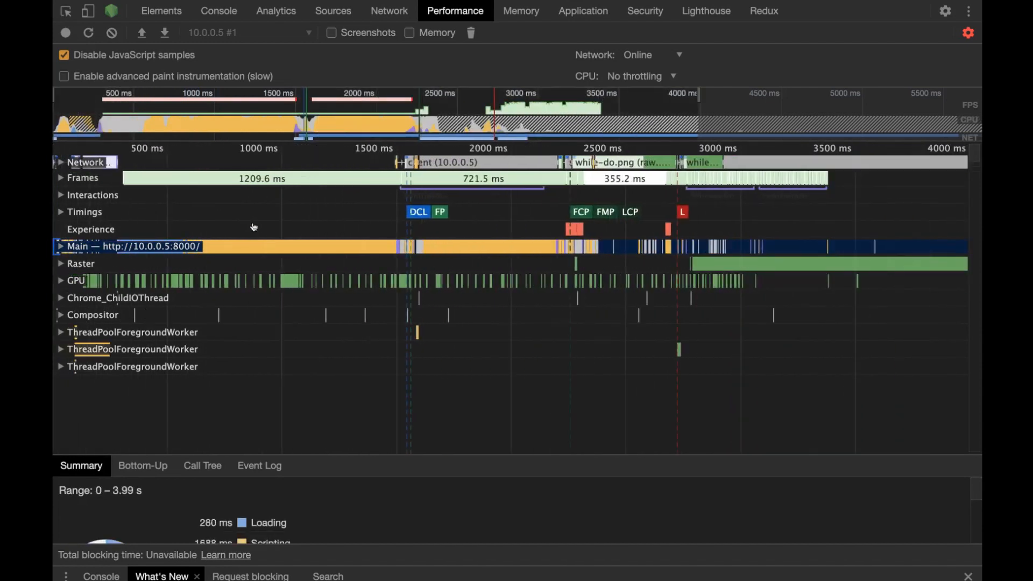
scroll(254, 226, "down", 2)
scroll(254, 227, "up", 8)
scroll(254, 227, "up", 8)
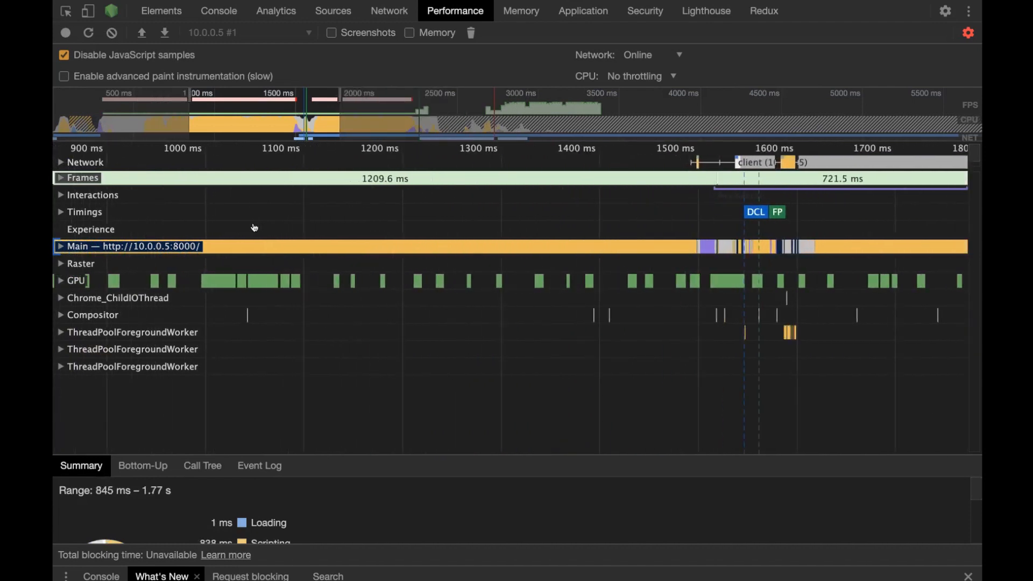
Step: Zoom the profile timeline out to the whole recording and back in to about 1.09 s to 1.86 s
scroll(254, 226, "down", 8)
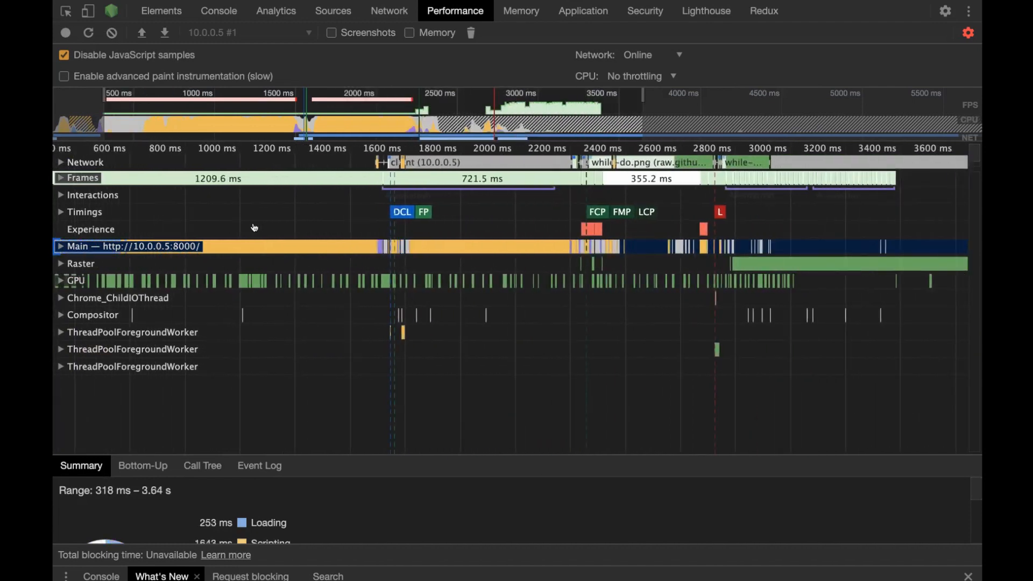
scroll(254, 227, "down", 2)
scroll(254, 226, "down", 3)
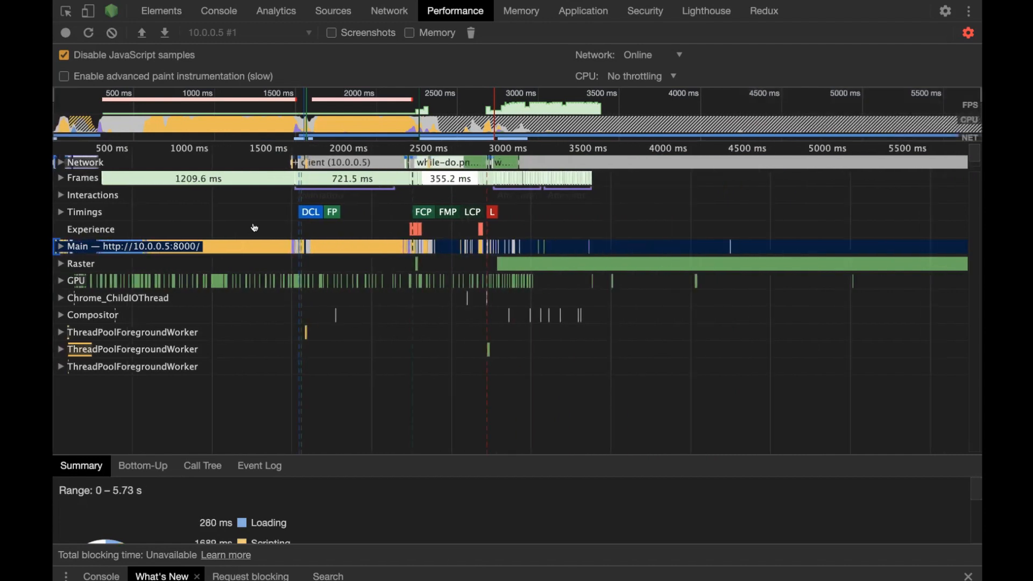
scroll(254, 228, "up", 8)
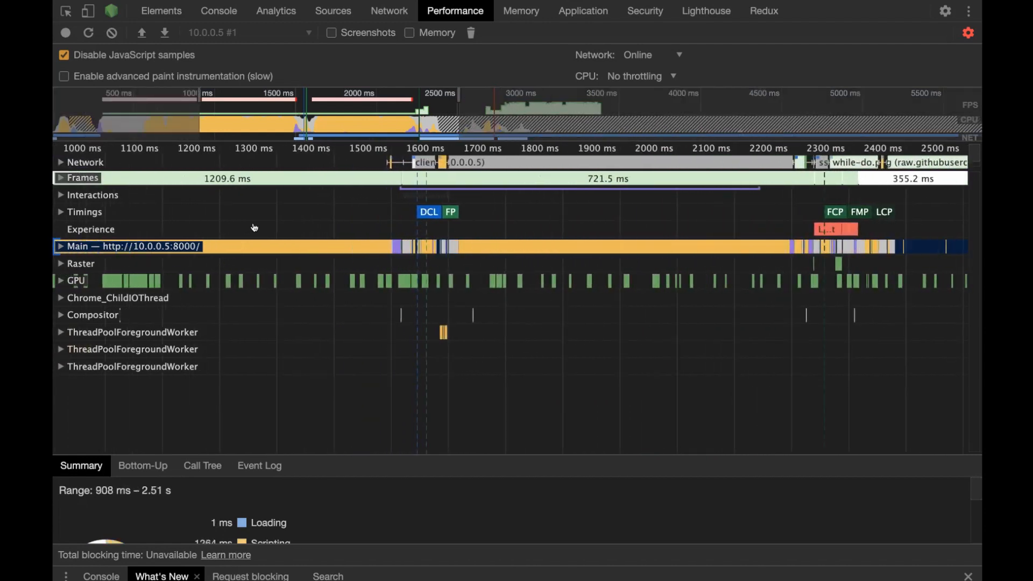
scroll(253, 226, "up", 5)
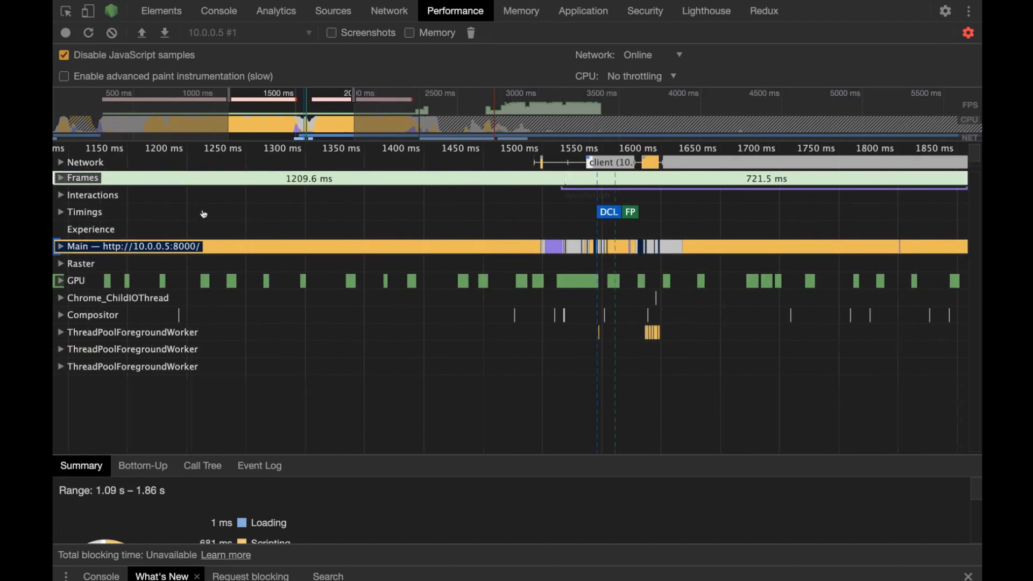
Step: Pan the profile timeline back to about 731 ms to 1.50 s and forward to about 1.02 s to 1.79 s
left_click_drag(203, 214, 397, 224)
left_click_drag(159, 215, 357, 224)
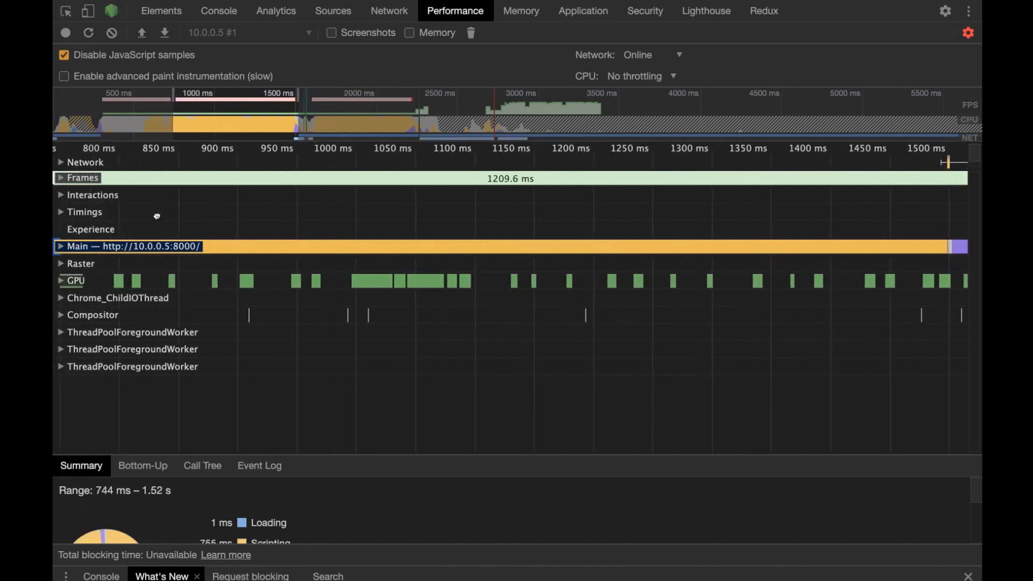
left_click_drag(156, 216, 163, 236)
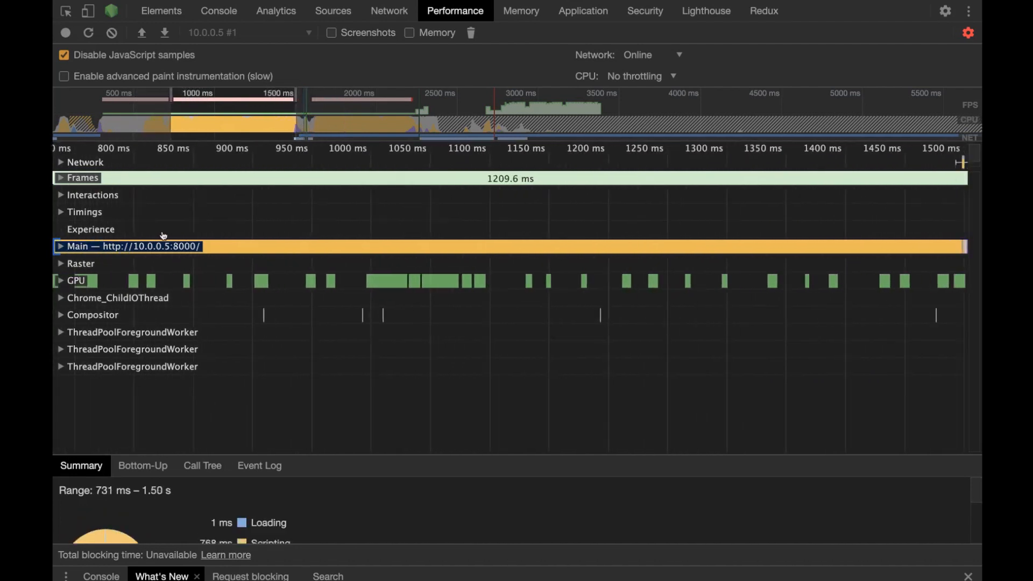
left_click_drag(512, 212, 240, 224)
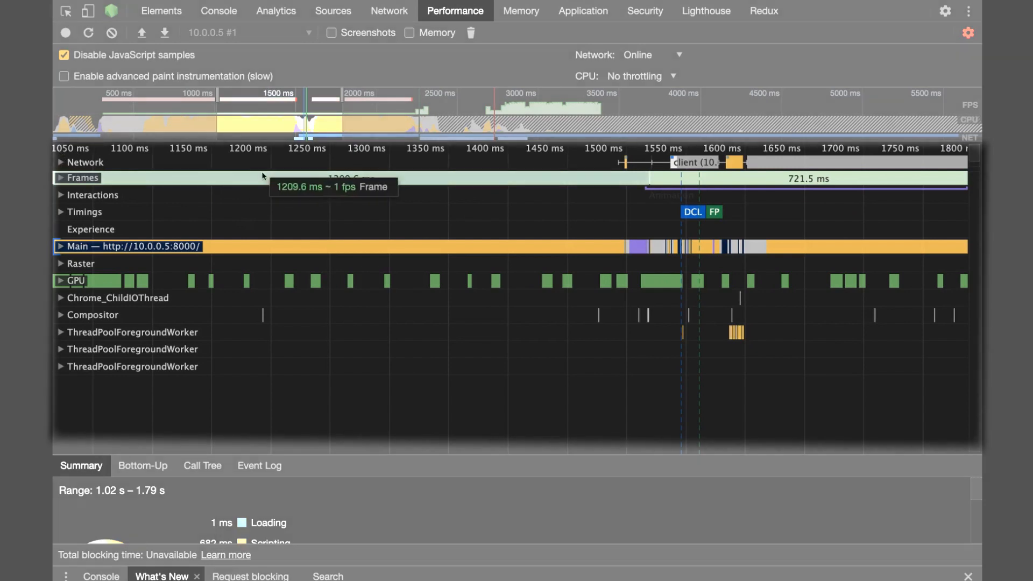
Step: Expand and collapse the Network, Frames and Interactions tracks one after another to view their contents
left_click(61, 162)
left_click(63, 162)
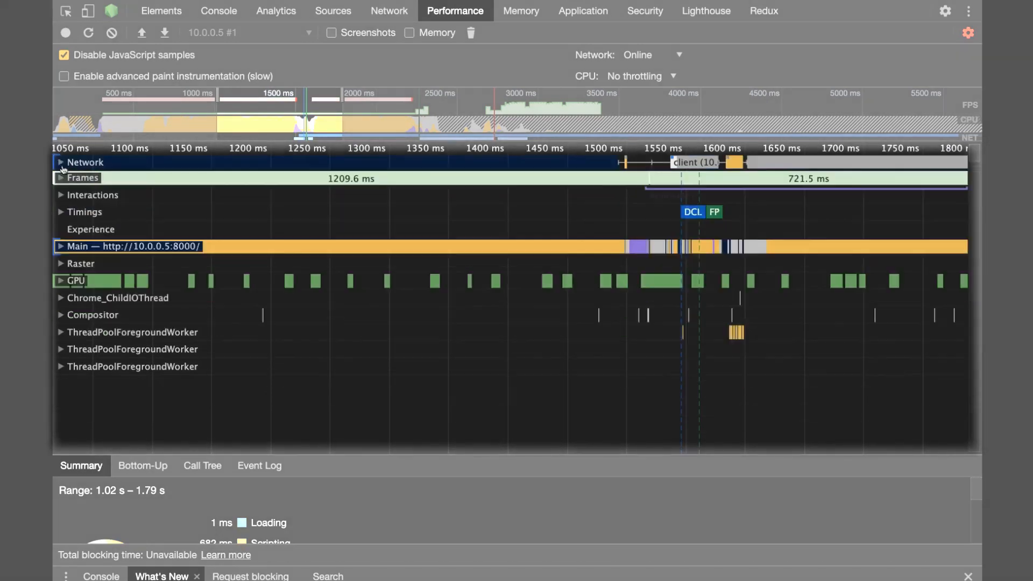
left_click(62, 179)
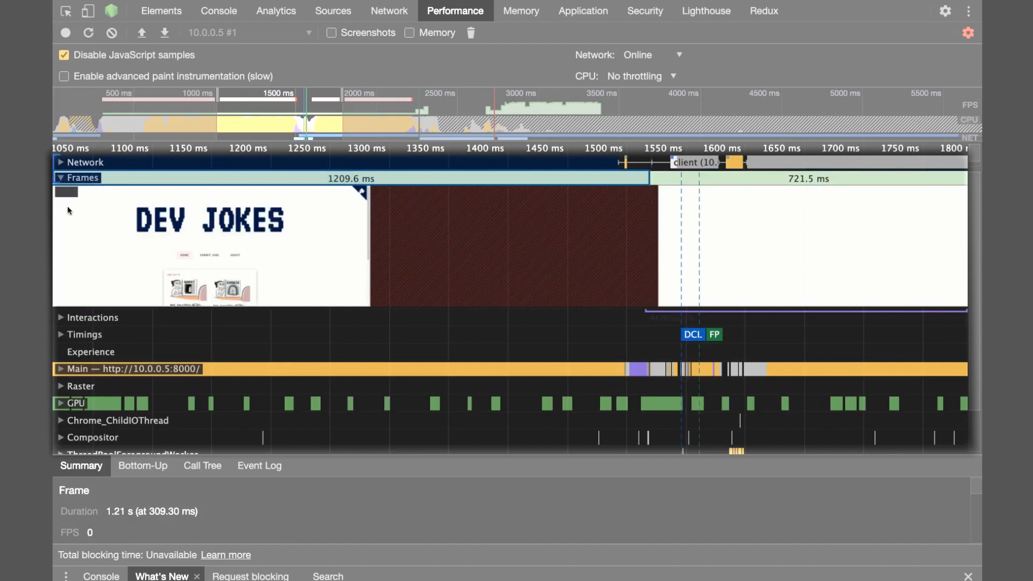
left_click(60, 178)
left_click(61, 195)
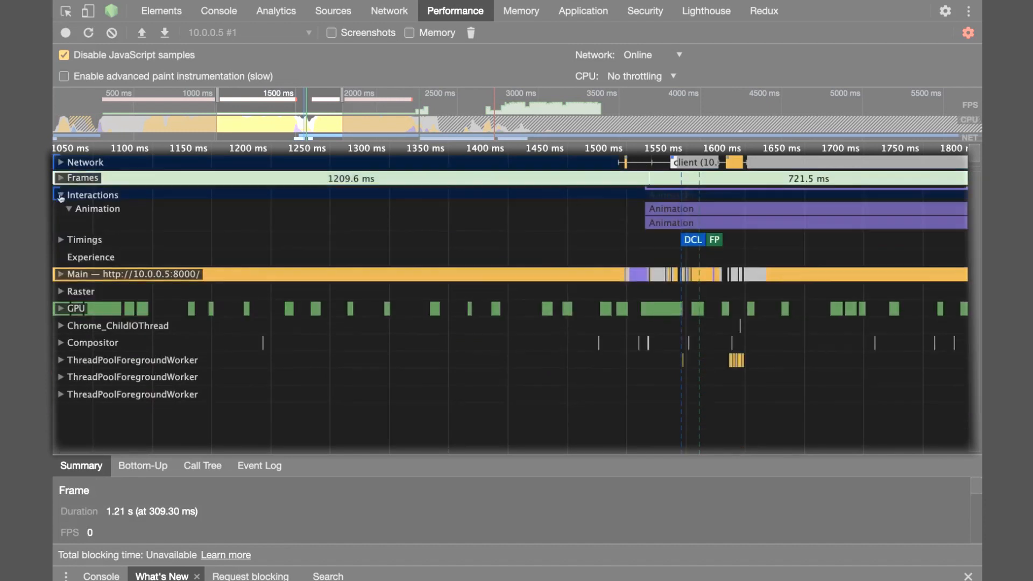
left_click(61, 195)
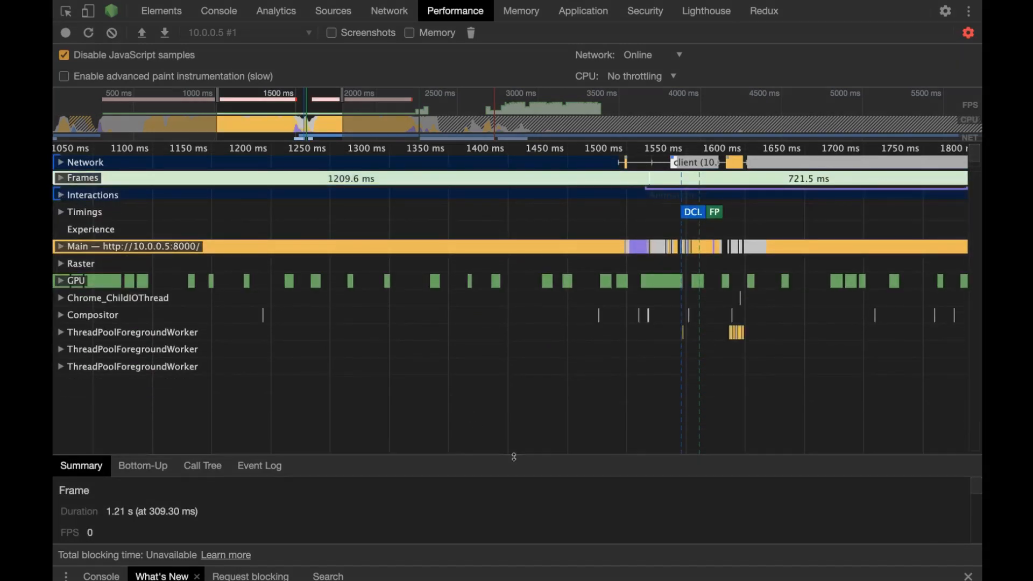
Step: Enlarge the profile's details area and inspect the summary of the client request in the expanded Network track
left_click_drag(515, 460, 512, 309)
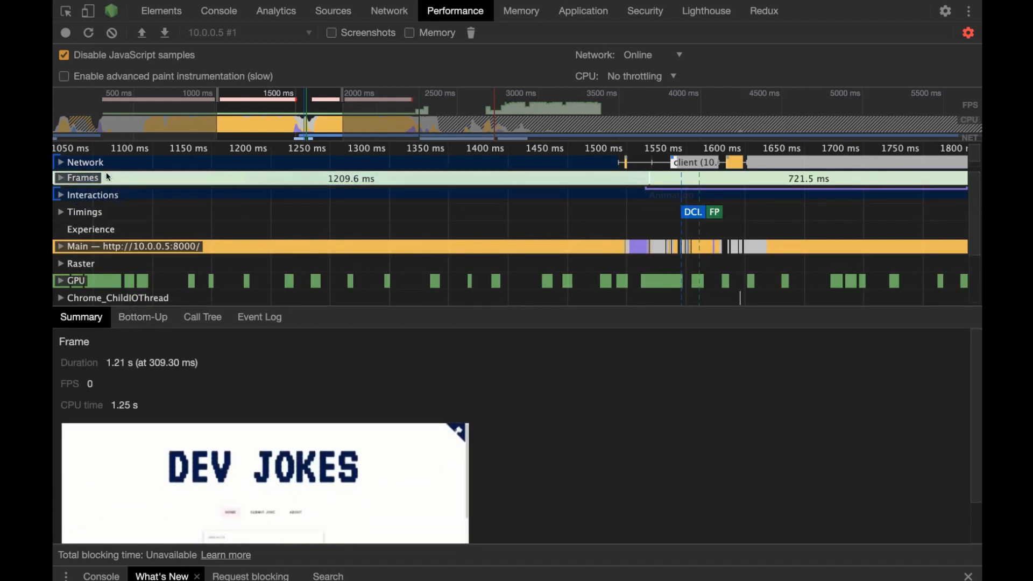
left_click(71, 163)
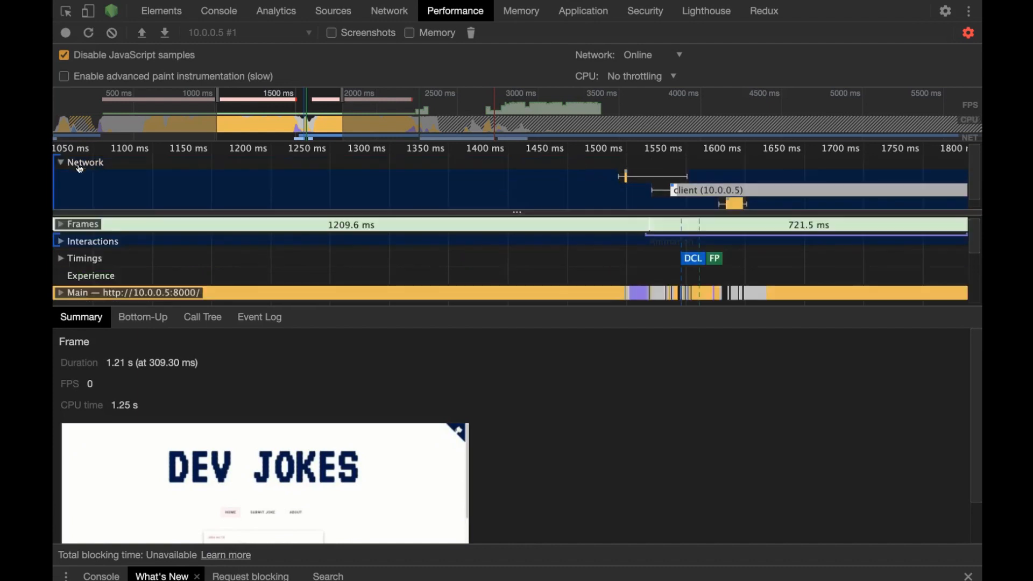
left_click(712, 193)
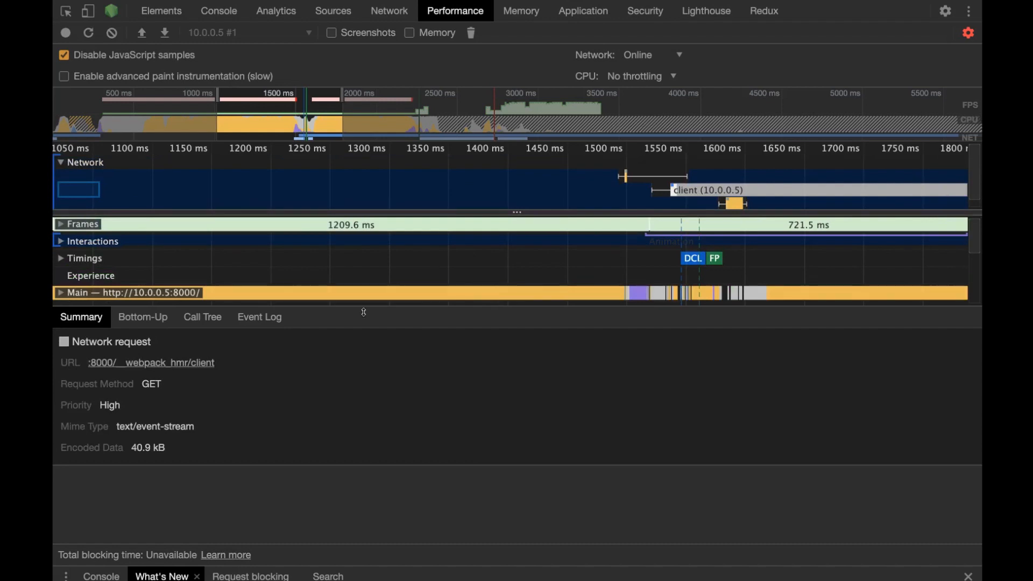
Step: Display the Call Tree in the profile's details area and close the console drawer
left_click(160, 325)
left_click(199, 322)
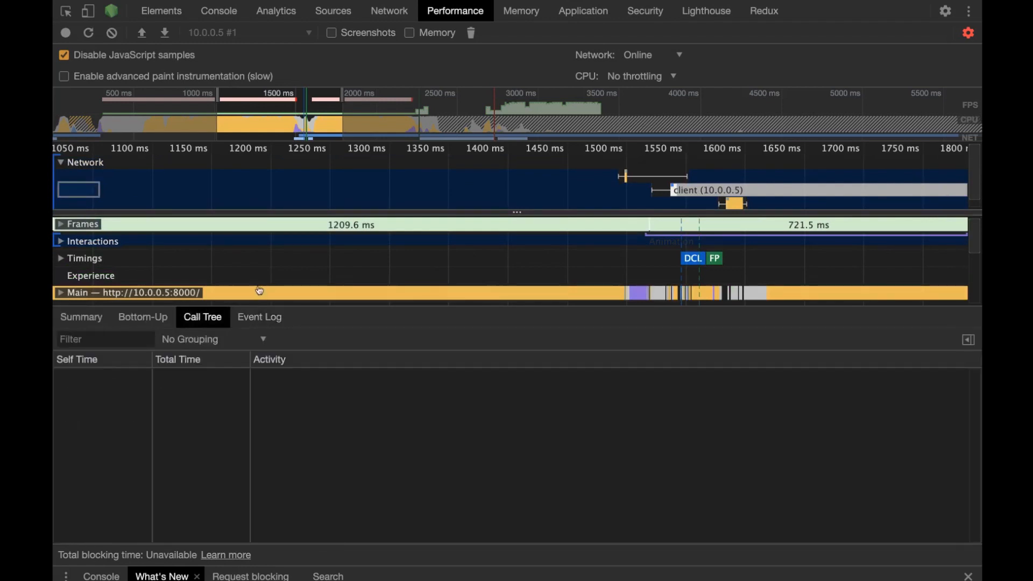
key("Escape")
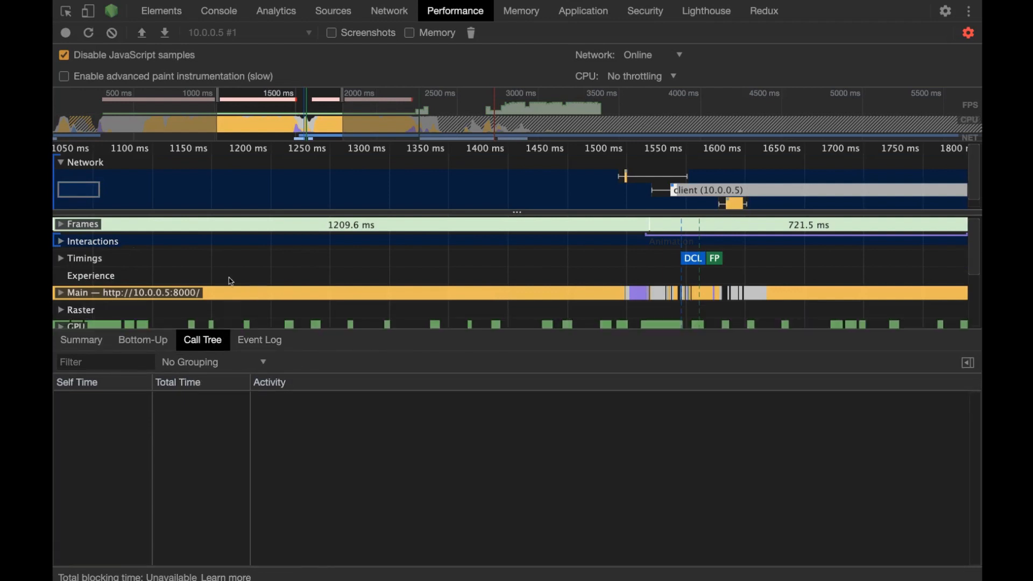
Step: Collapse the Network track, and open and close the Frames, Interactions and Raster tracks to view their contents
left_click(62, 162)
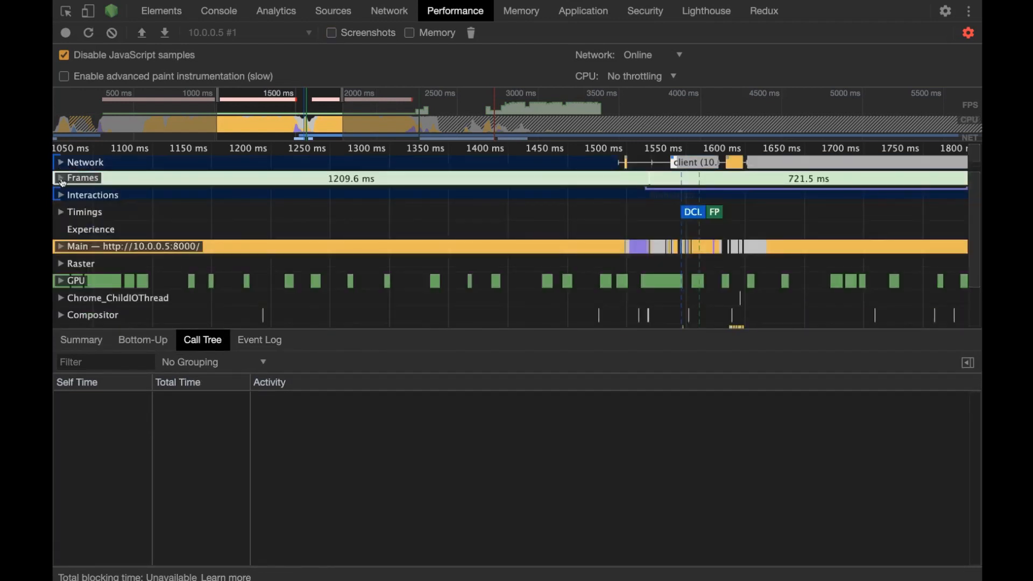
left_click(61, 179)
left_click(62, 179)
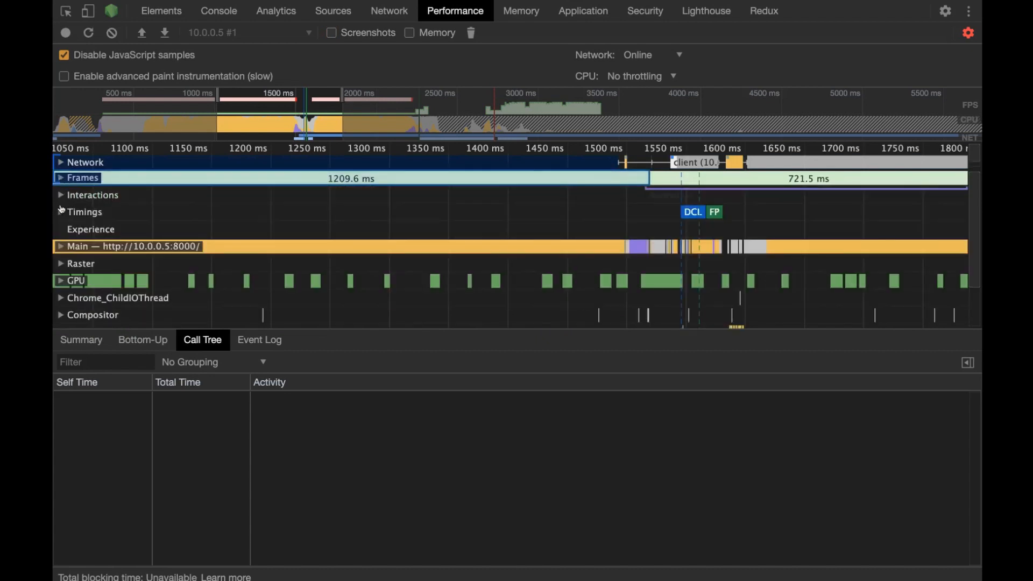
left_click(62, 196)
left_click(61, 195)
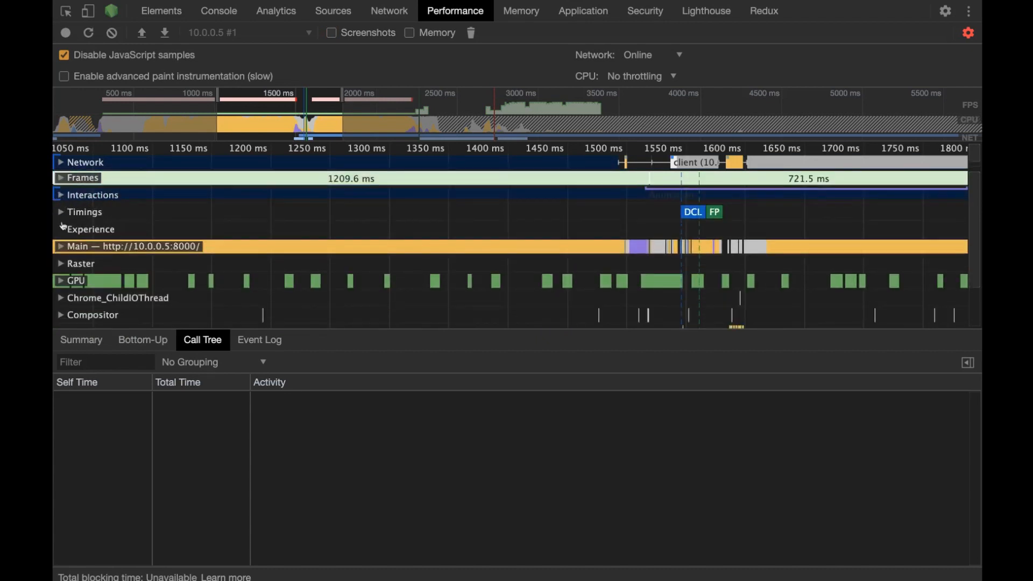
left_click(61, 264)
left_click(60, 263)
scroll(113, 280, "down", 2)
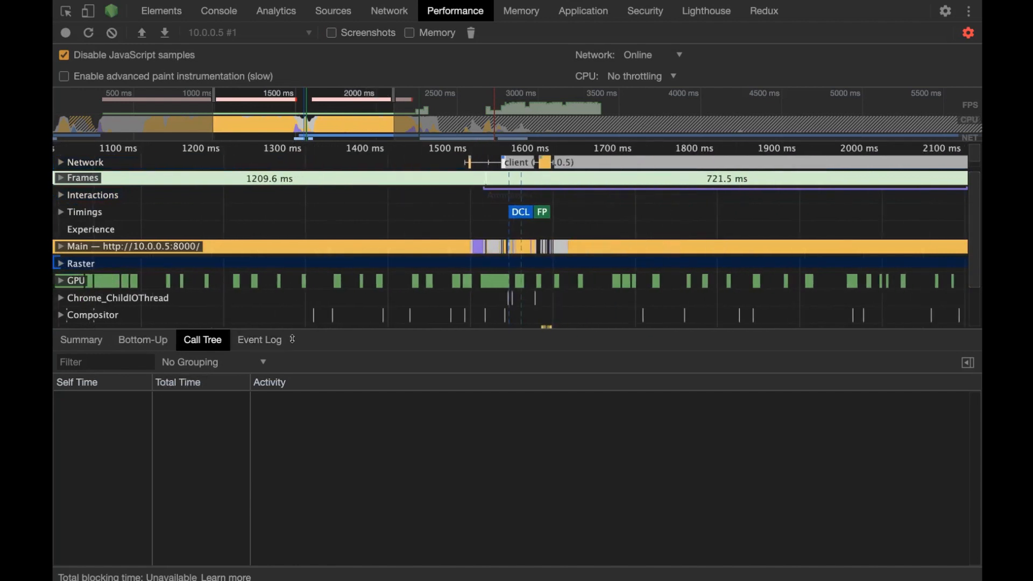
Step: Enlarge the track area and the expanded Network track, and view the recorded requests in DevTools' Network tool for comparison
left_click_drag(305, 342, 314, 407)
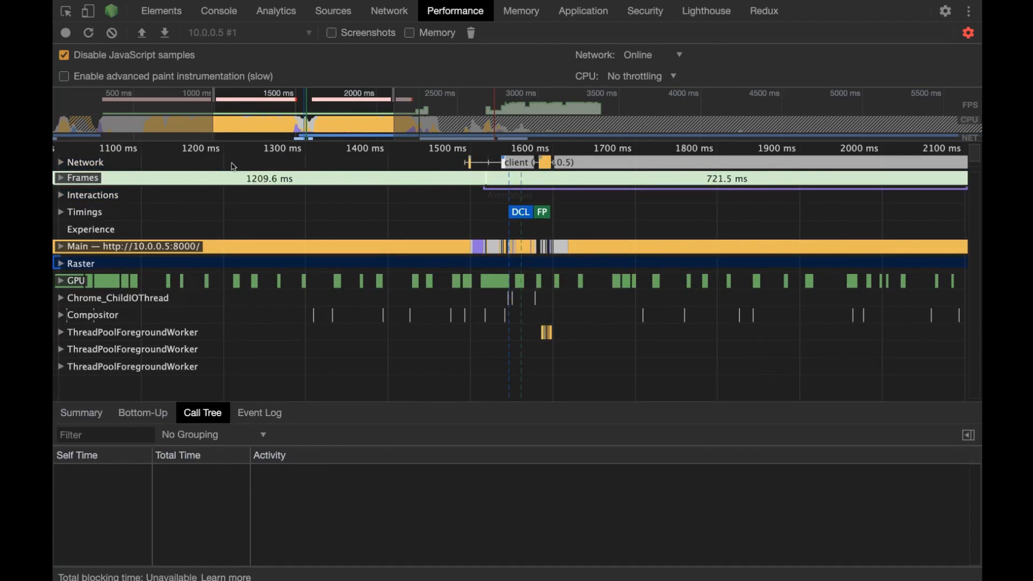
left_click(84, 167)
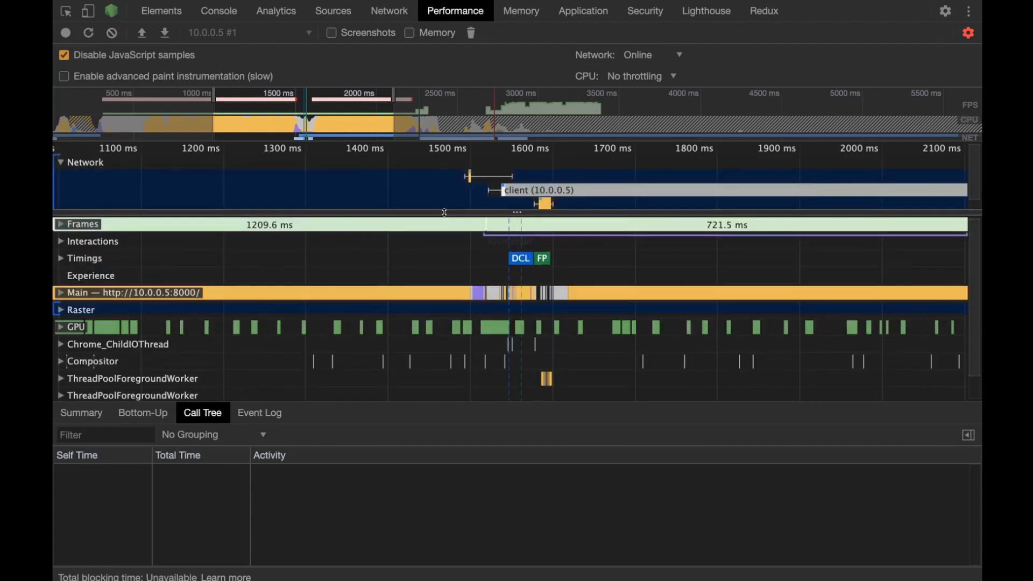
left_click_drag(444, 213, 444, 289)
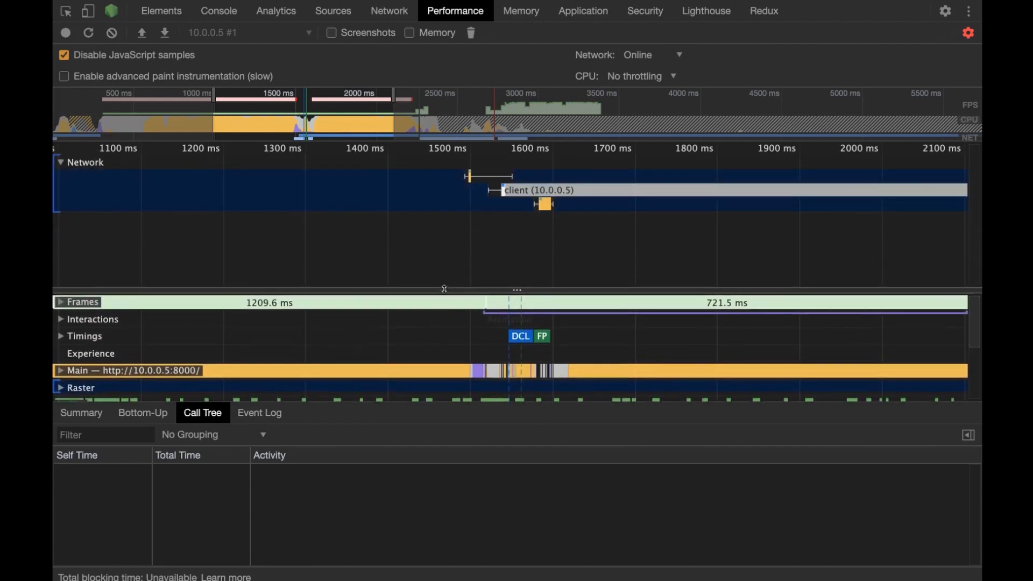
left_click(383, 14)
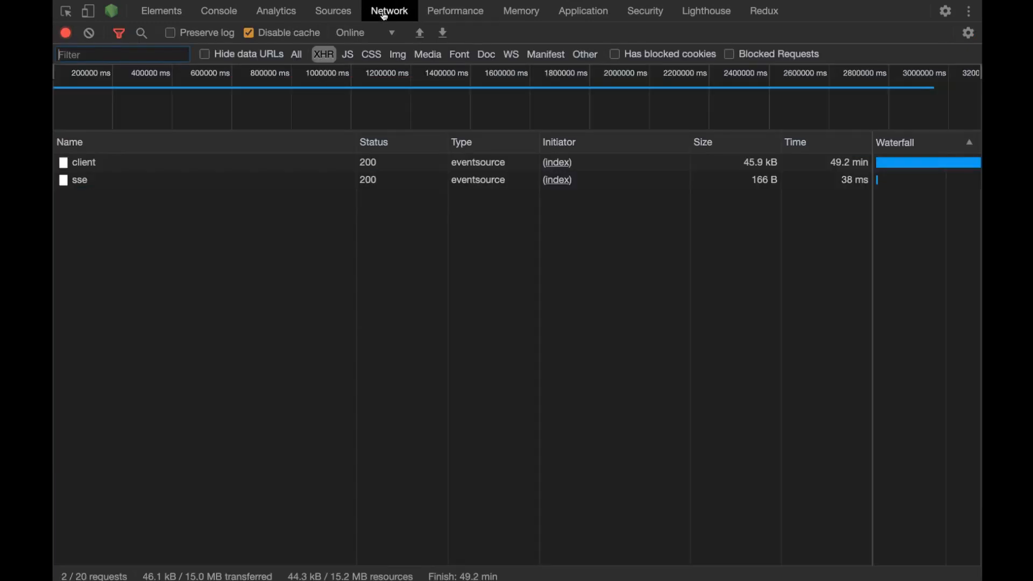
left_click(433, 15)
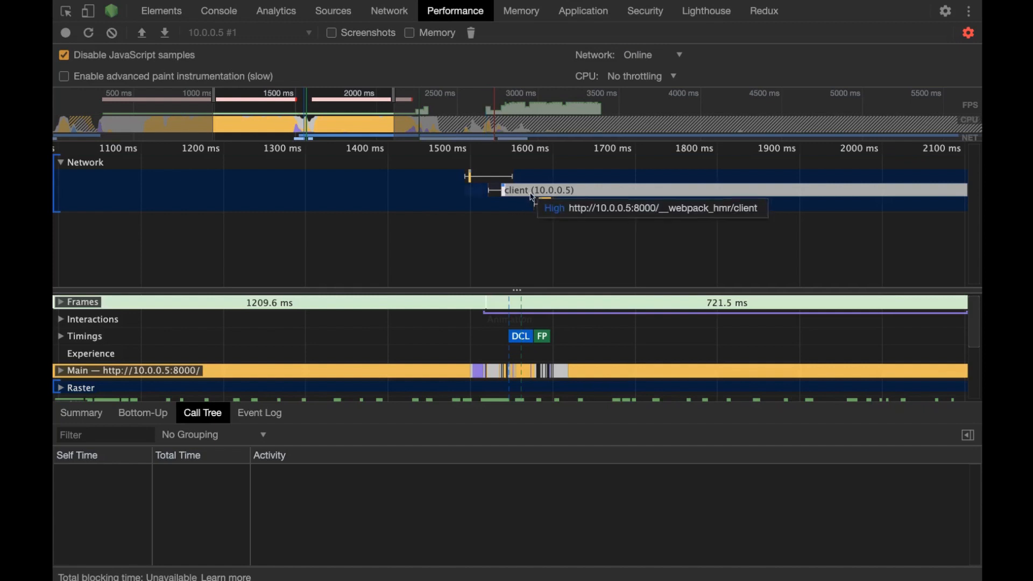
Step: Pan through the Network track's later requests, zoom out to the whole recording, and leave the Network track expanded
left_click_drag(530, 205, 316, 203)
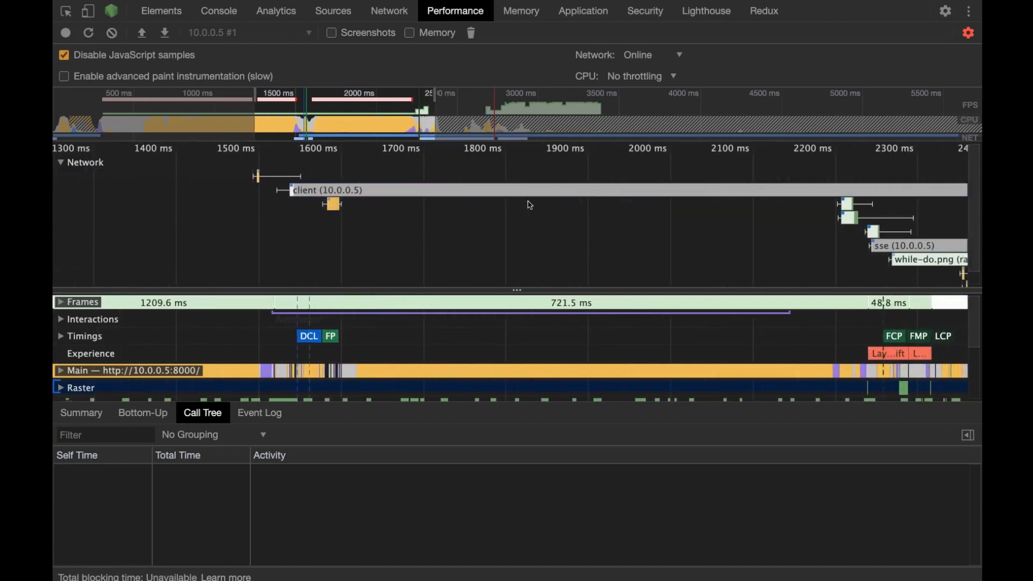
left_click_drag(531, 203, 350, 210)
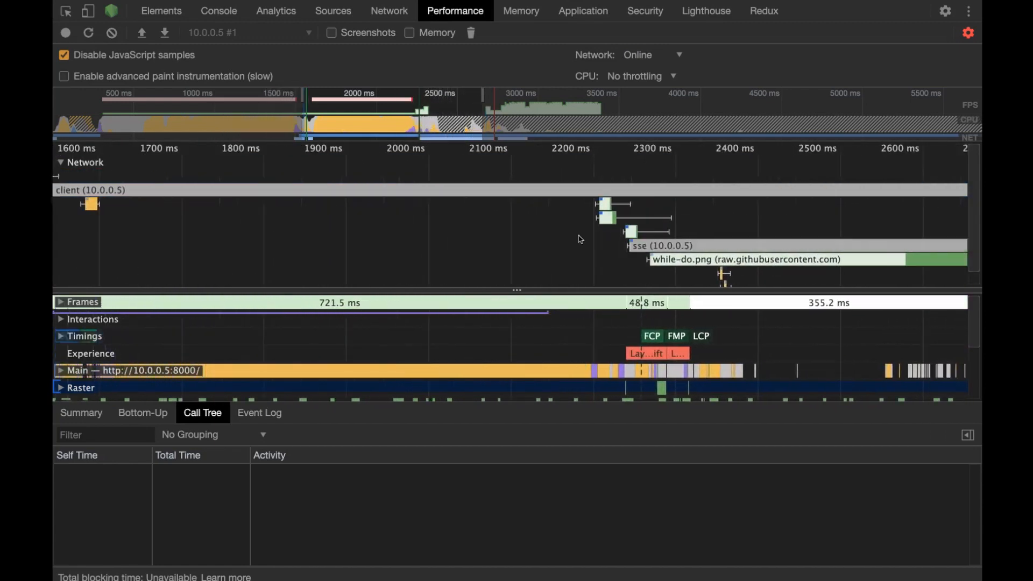
left_click_drag(576, 237, 303, 244)
left_click_drag(672, 211, 639, 216)
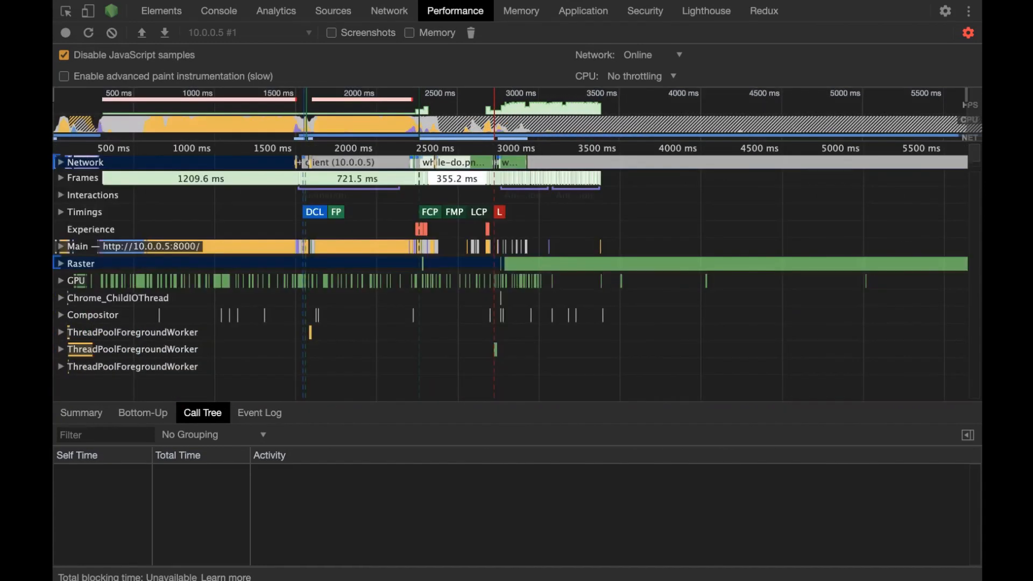
left_click(62, 167)
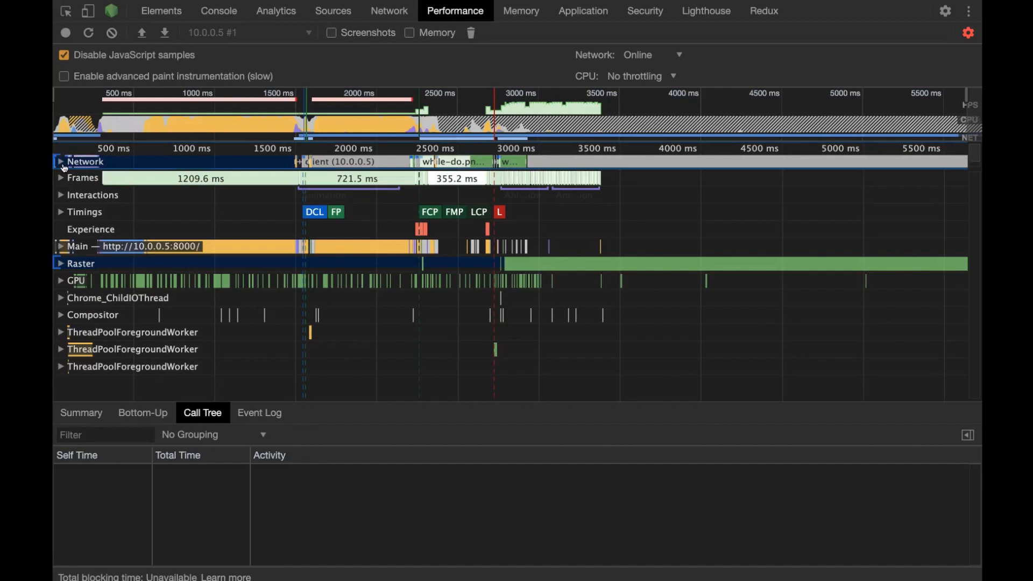
left_click(63, 167)
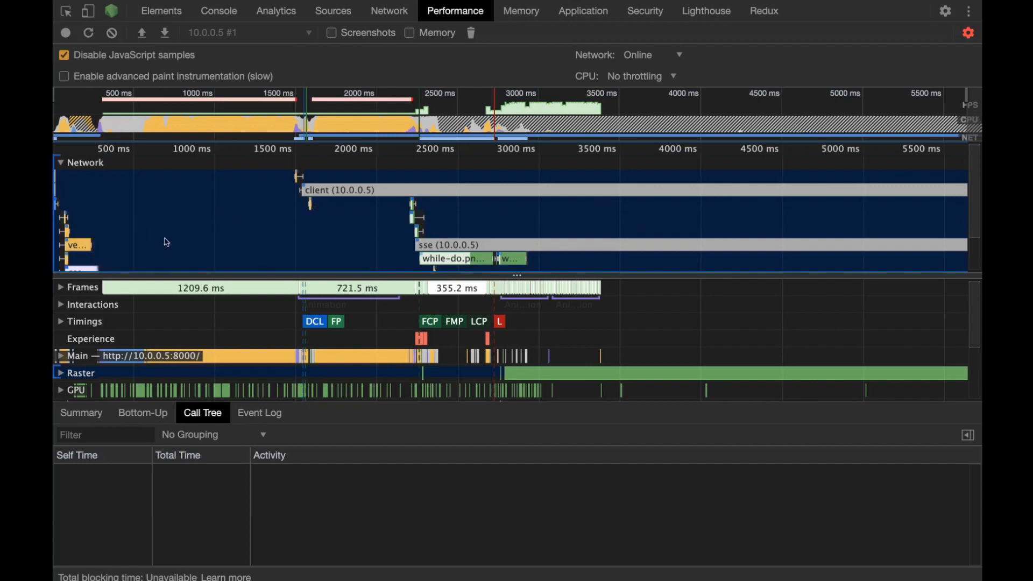
Step: Zoom in on the recording's first 120 ms or so and select the runtime.js and vendors.app.js requests in the Network track
scroll(166, 241, "up", 15)
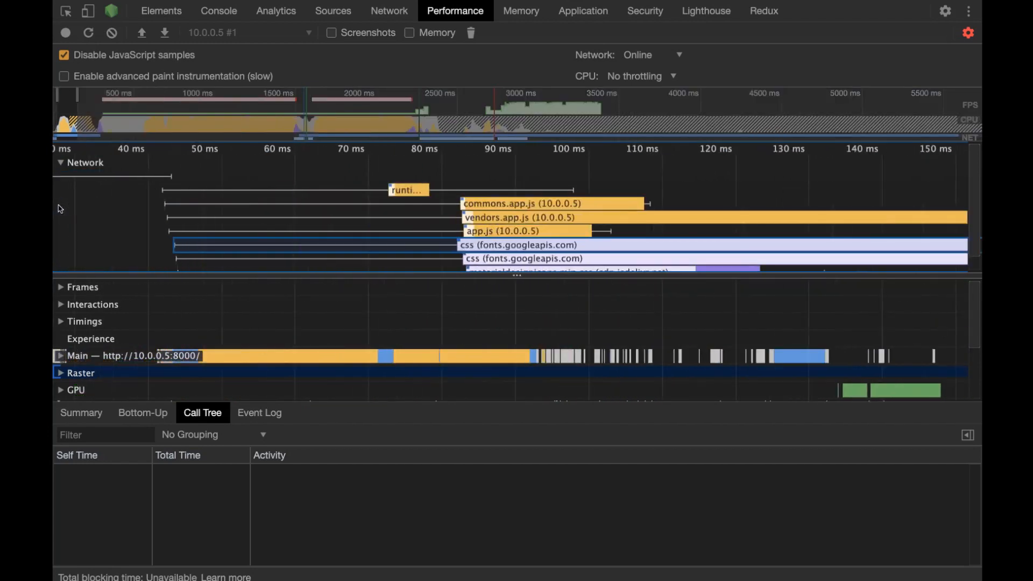
left_click(158, 207)
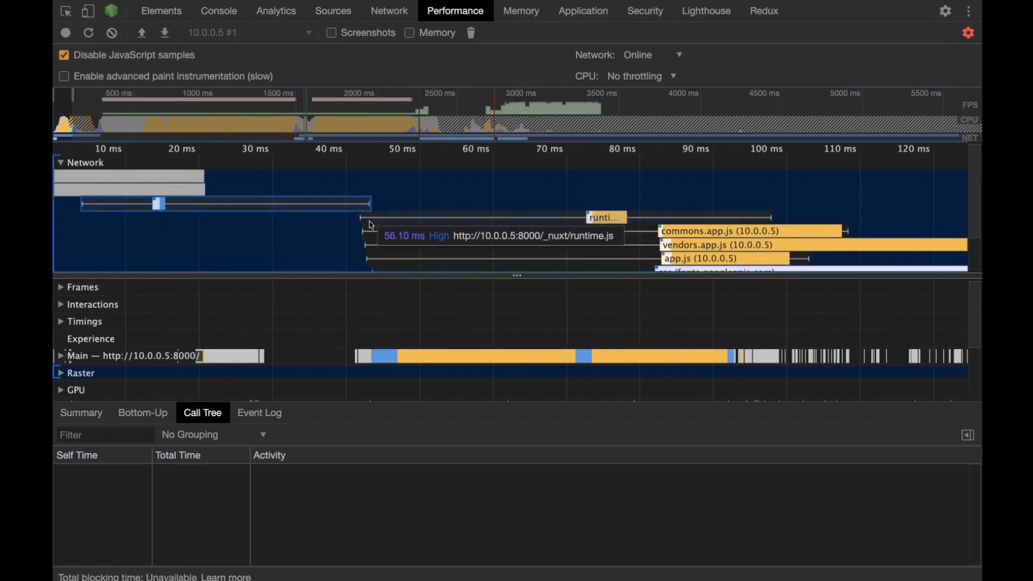
left_click(587, 219)
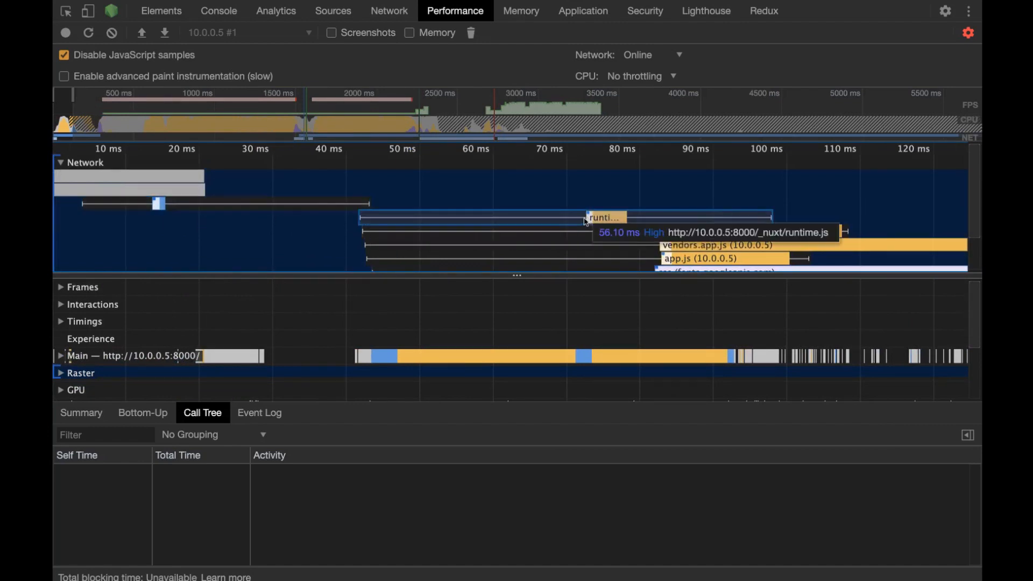
left_click(680, 249)
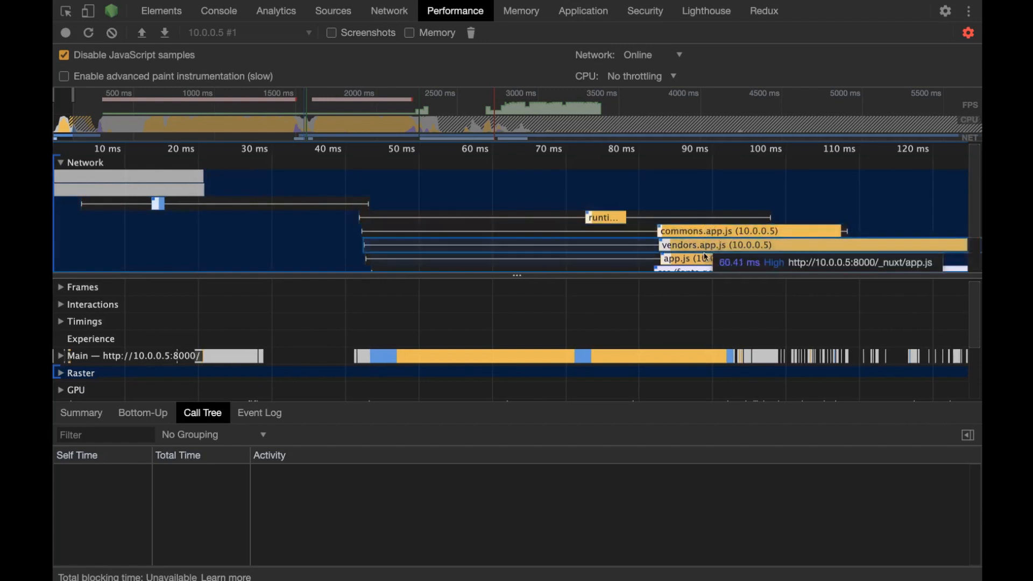
Step: Widen the timeline range to nearly 200 ms and reveal the stylesheet requests below app.js in the Network track
scroll(679, 250, "down", 5)
left_click_drag(602, 250, 587, 203)
left_click_drag(600, 262, 558, 215)
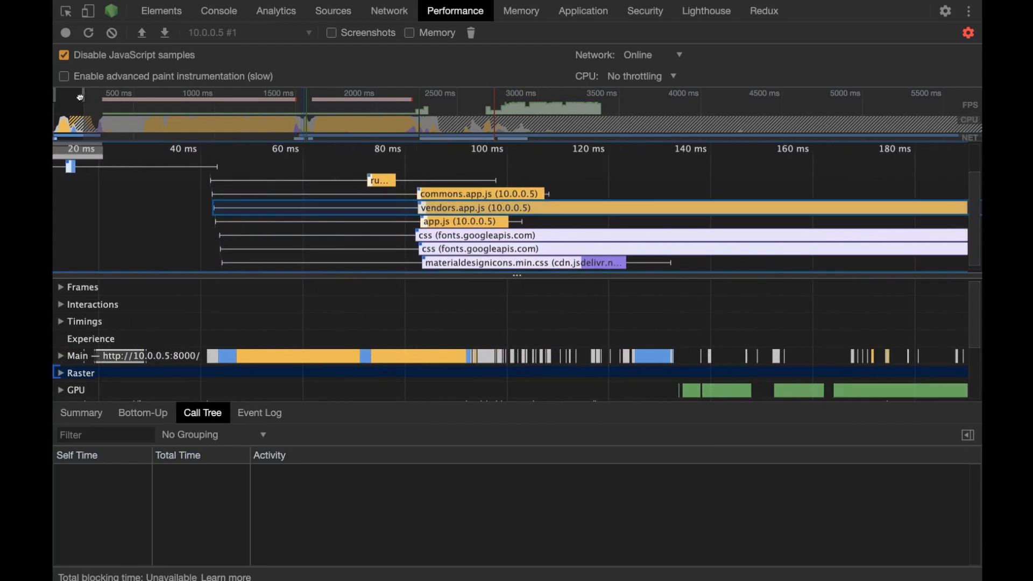
Step: Zoom out to the whole recording to view the later font requests, and review the script and stylesheet requests in the first 450 ms
scroll(85, 96, "down", 10)
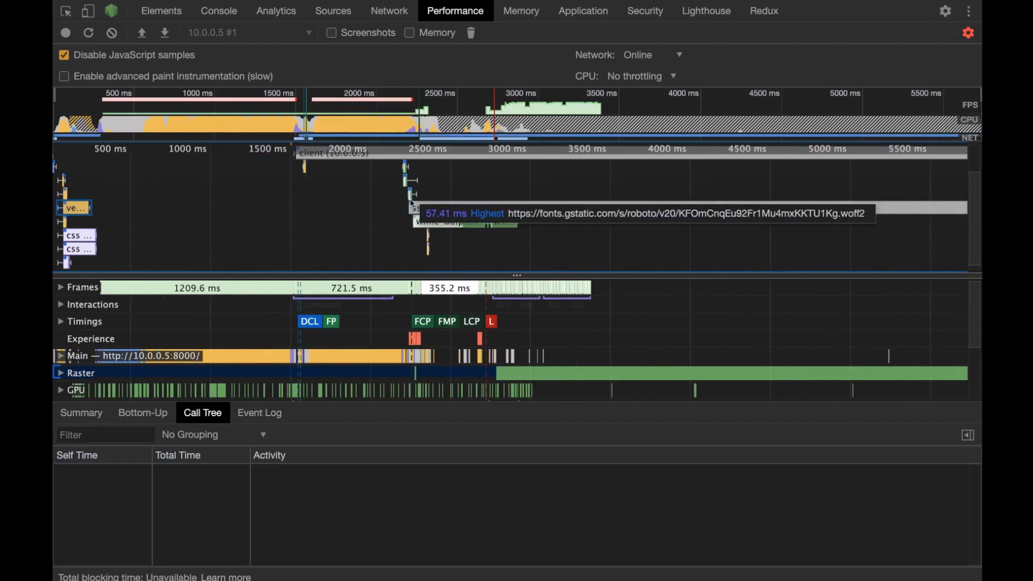
left_click(427, 221)
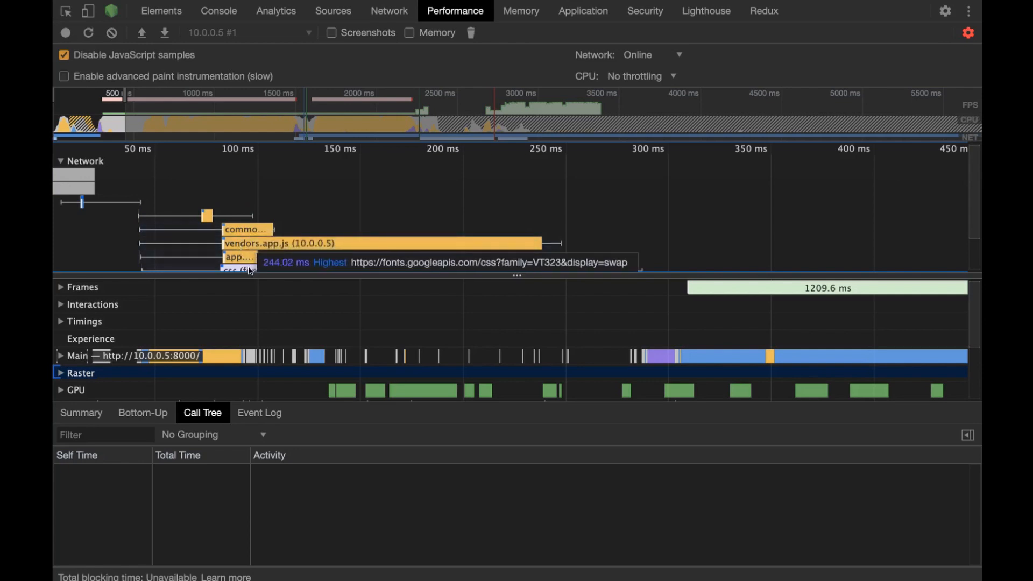
scroll(250, 258, "down", 2)
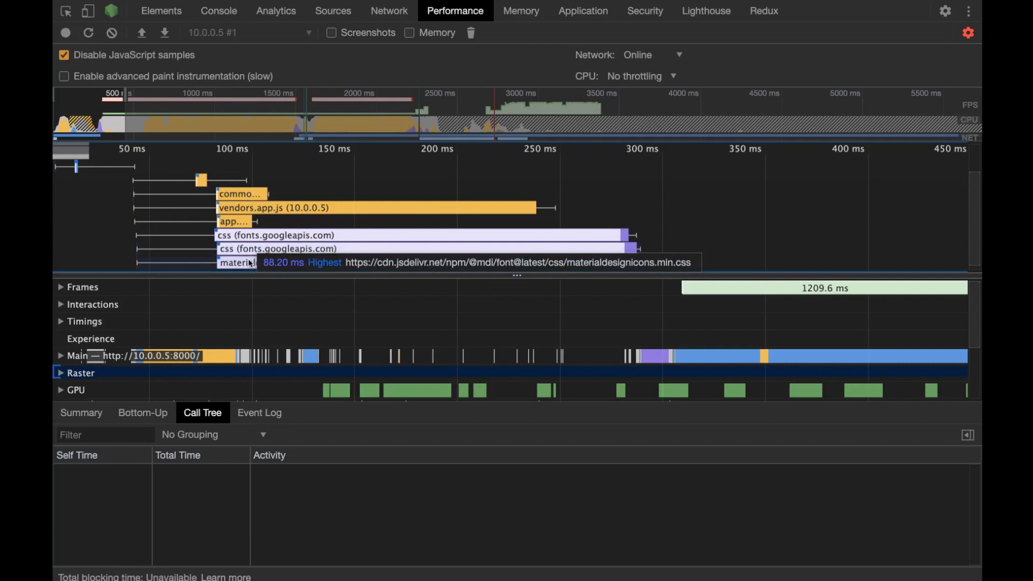
scroll(245, 242, "up", 2)
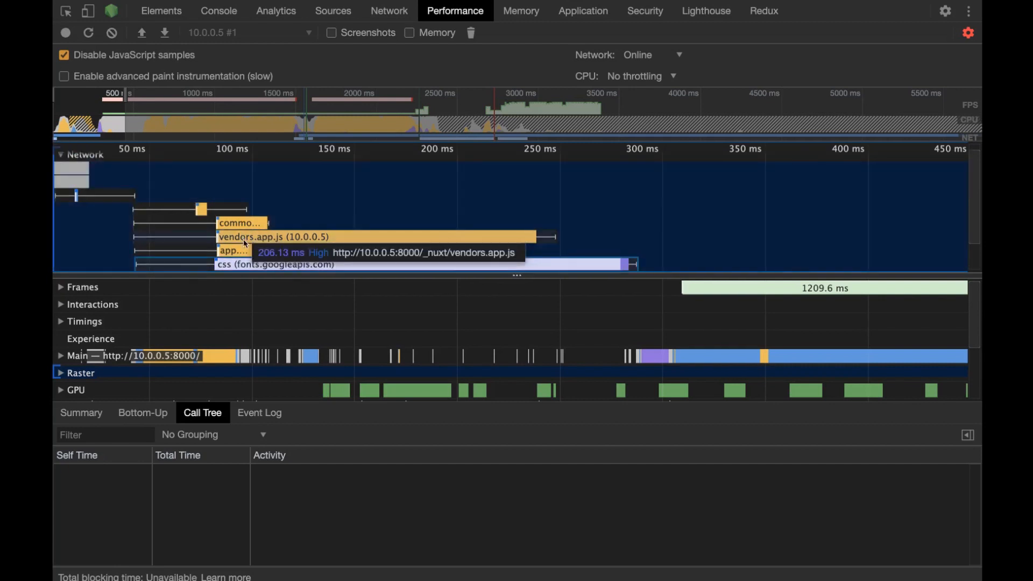
Step: Select the first fonts.googleapis.com css request, enlarge its summary, and examine its URL, duration, request method and priority
left_click(251, 267)
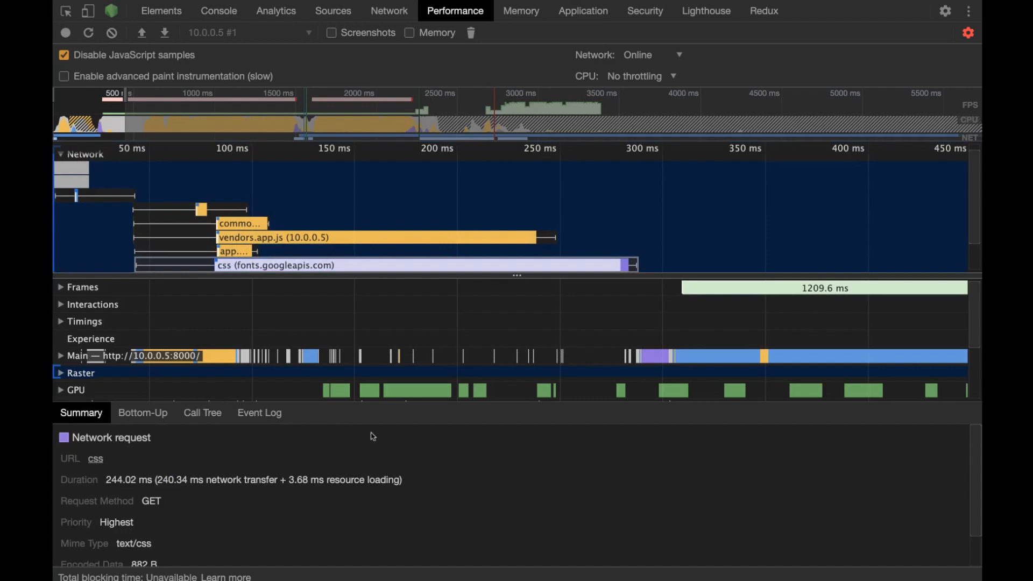
left_click_drag(382, 412, 394, 326)
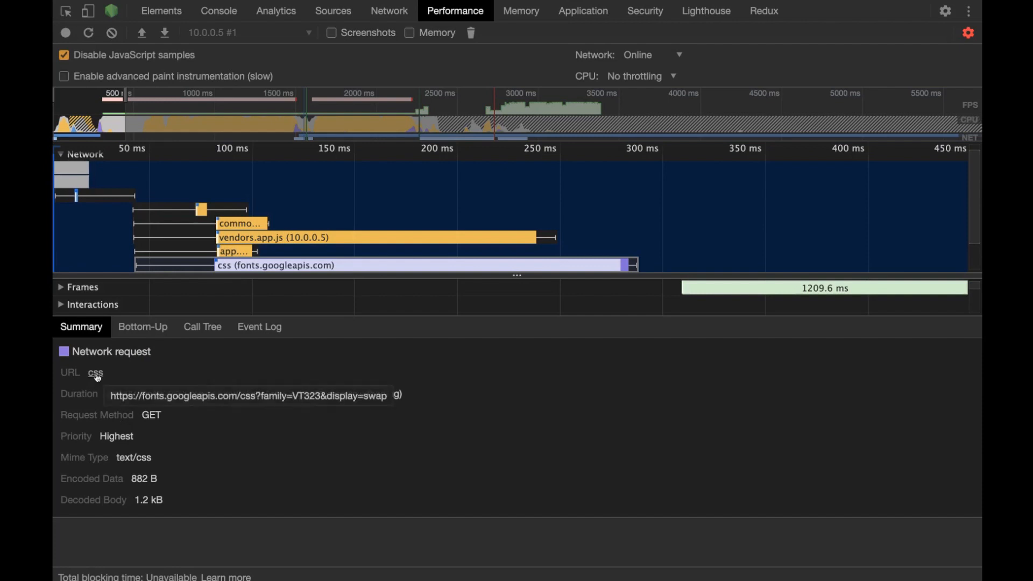
left_click_drag(104, 394, 413, 398)
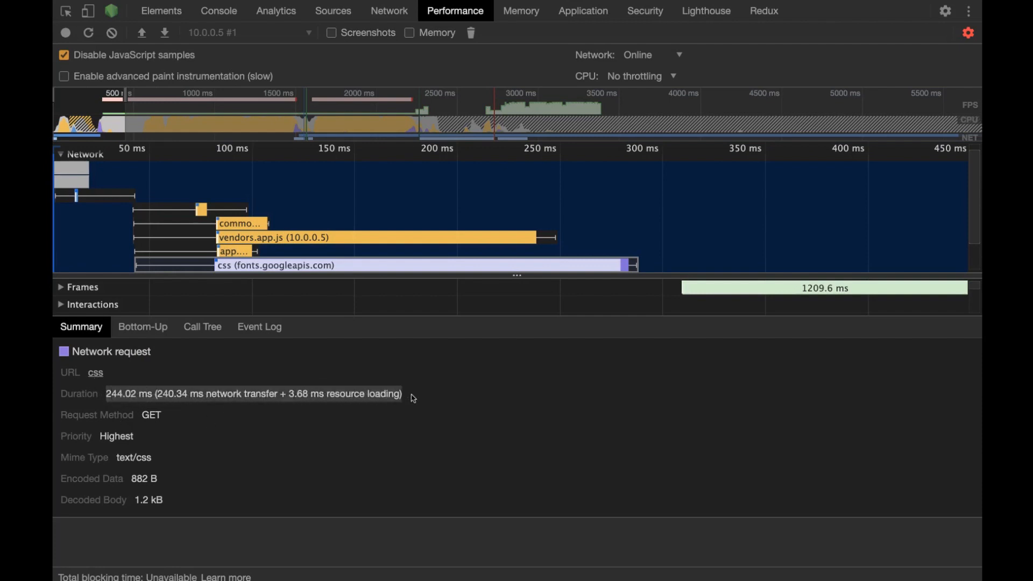
double_click(151, 417)
left_click(122, 437)
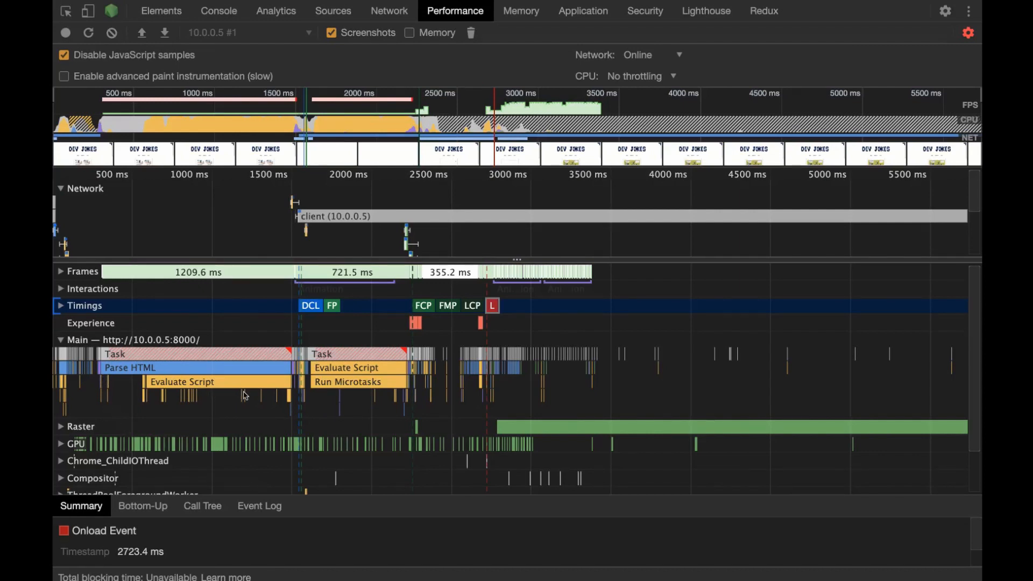
Step: Inspect the short Minor GC, Run Microtasks and Compile Script events at the lower levels of the Main track
left_click(197, 396)
mouse_move(289, 399)
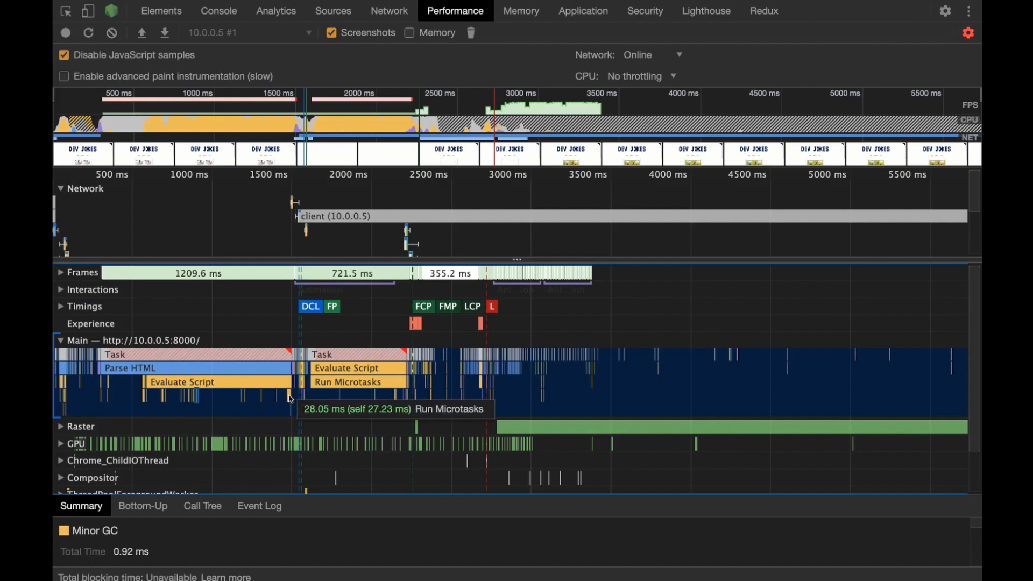
left_click(66, 409)
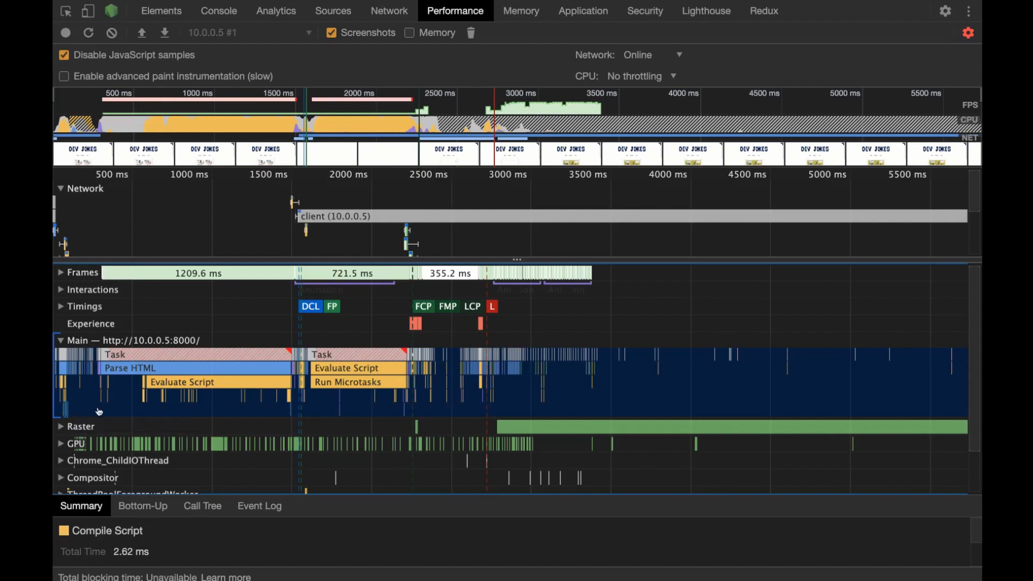
Step: Select the long Evaluate Script event under Parse HTML in the Main track and enlarge its summary
left_click_drag(265, 405, 268, 359)
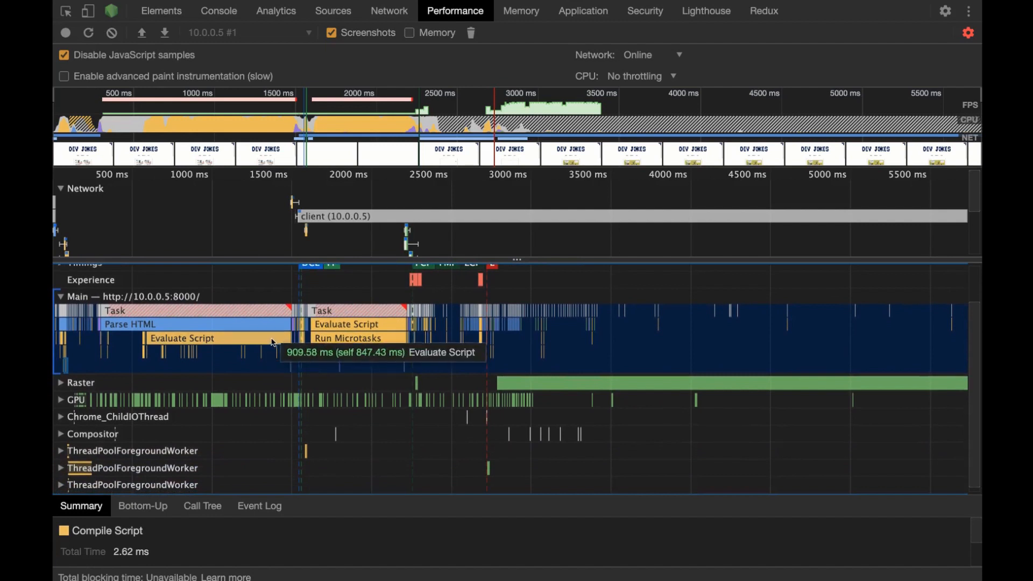
left_click(270, 343)
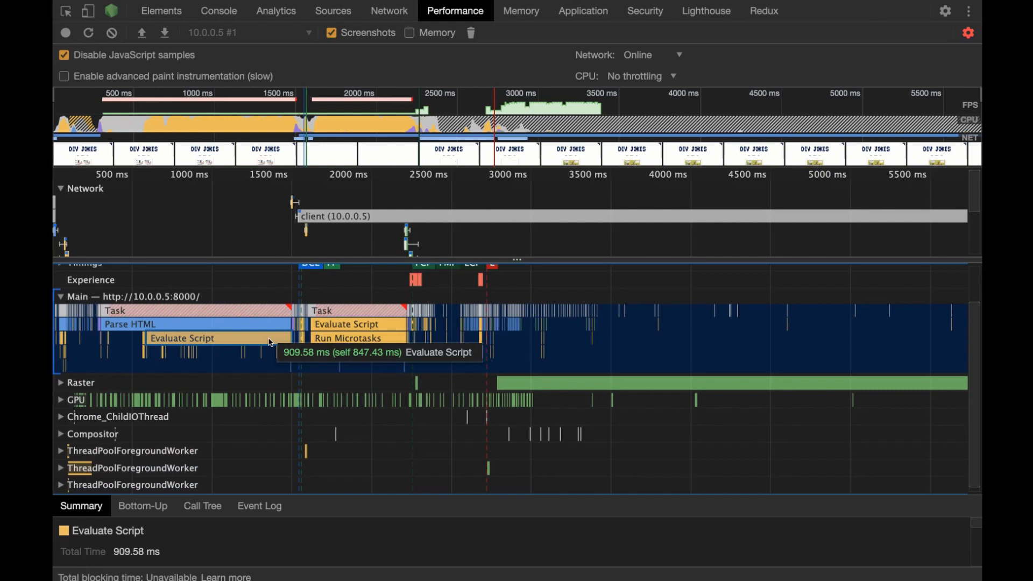
left_click_drag(409, 495, 410, 423)
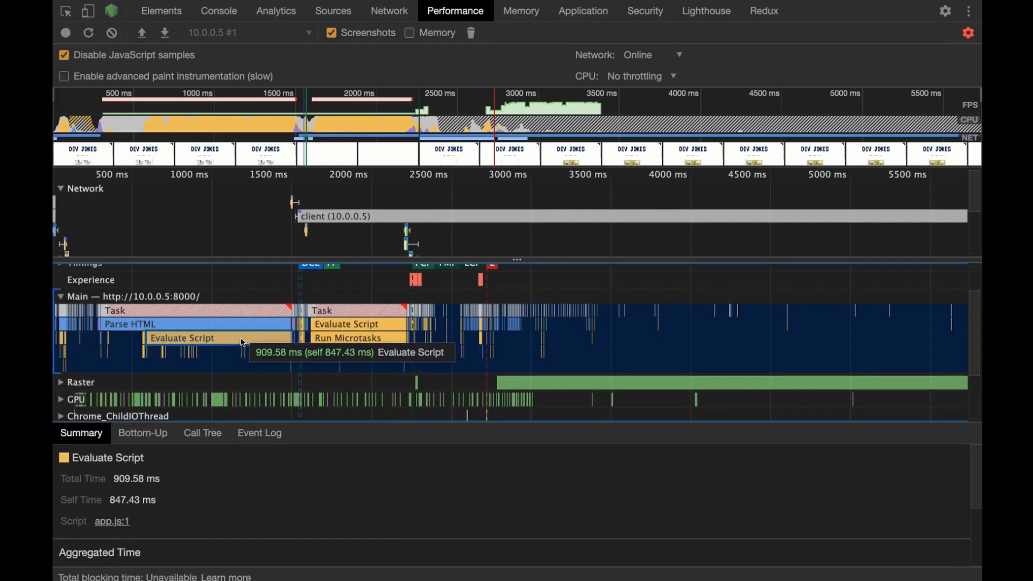
left_click_drag(320, 424, 319, 374)
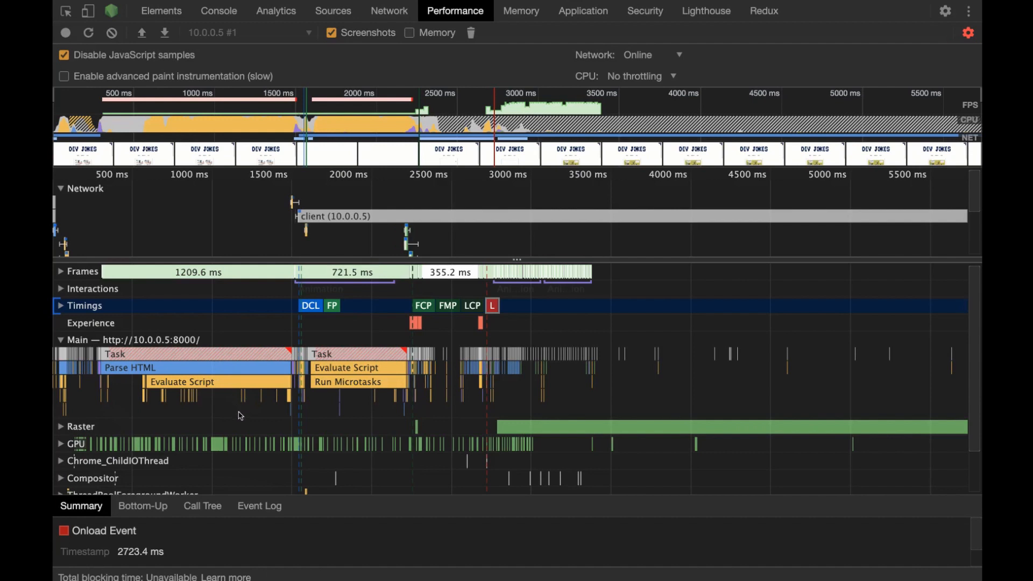
Step: Inspect the early Compile Script event again, reselect the long Evaluate Script event, and enlarge the summary enough to show its aggregated time
left_click(64, 410)
left_click(66, 409)
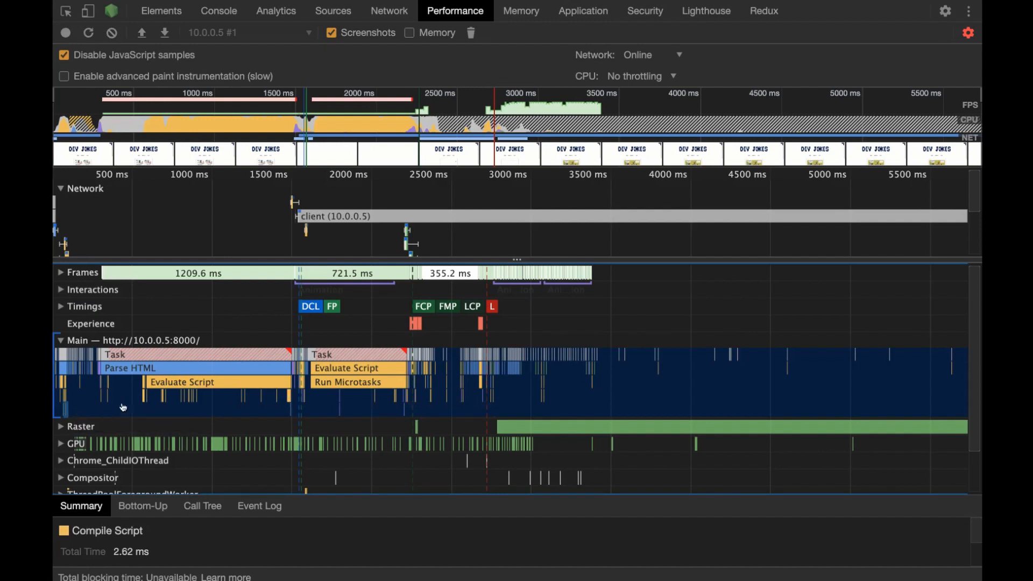
left_click_drag(263, 404, 268, 359)
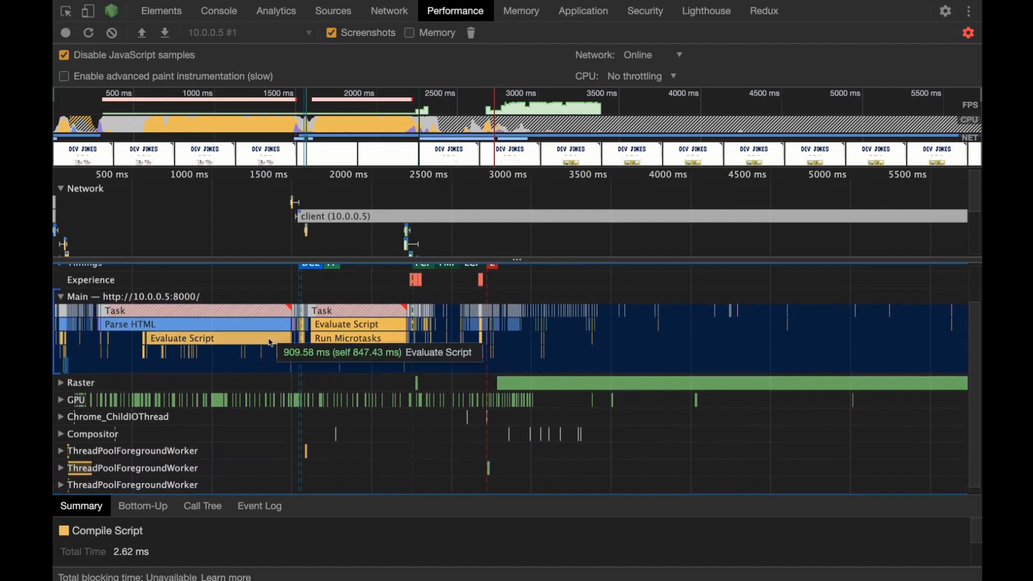
left_click(270, 340)
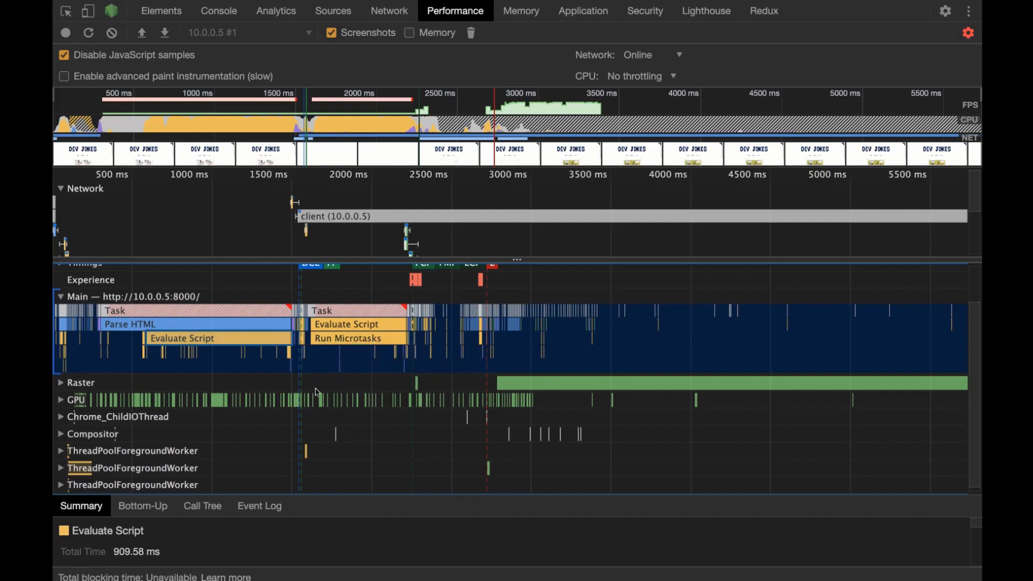
left_click_drag(408, 493, 409, 422)
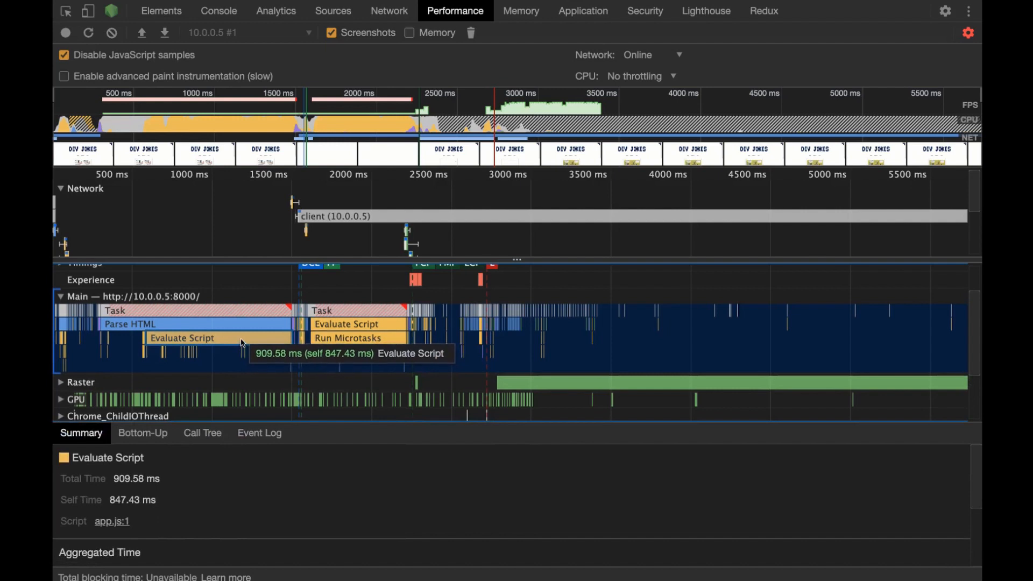
left_click_drag(321, 439, 322, 369)
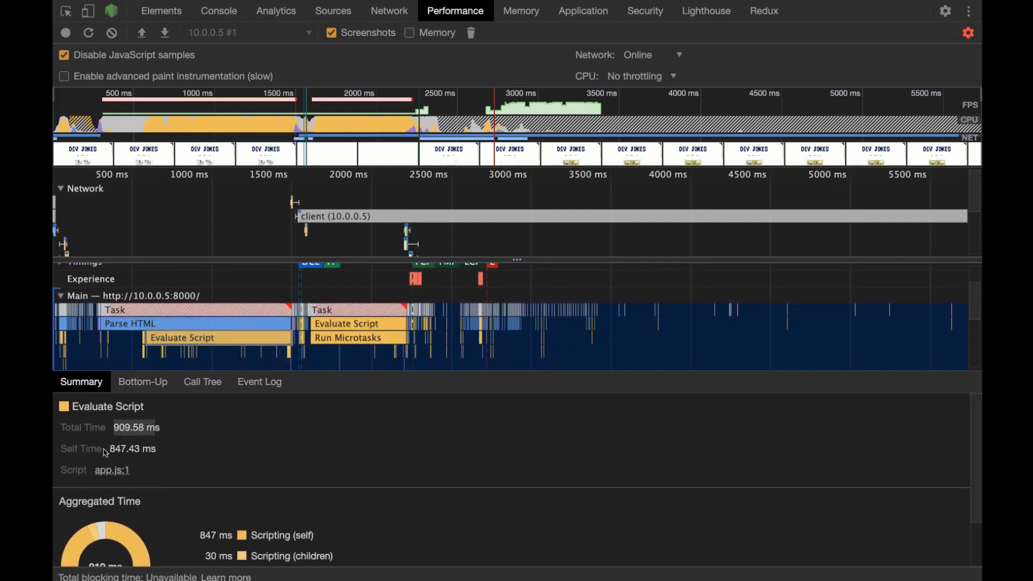
Step: Compare the Evaluate Script event's total time and self time with the duration of its child events in the Main track
left_click_drag(105, 453, 171, 461)
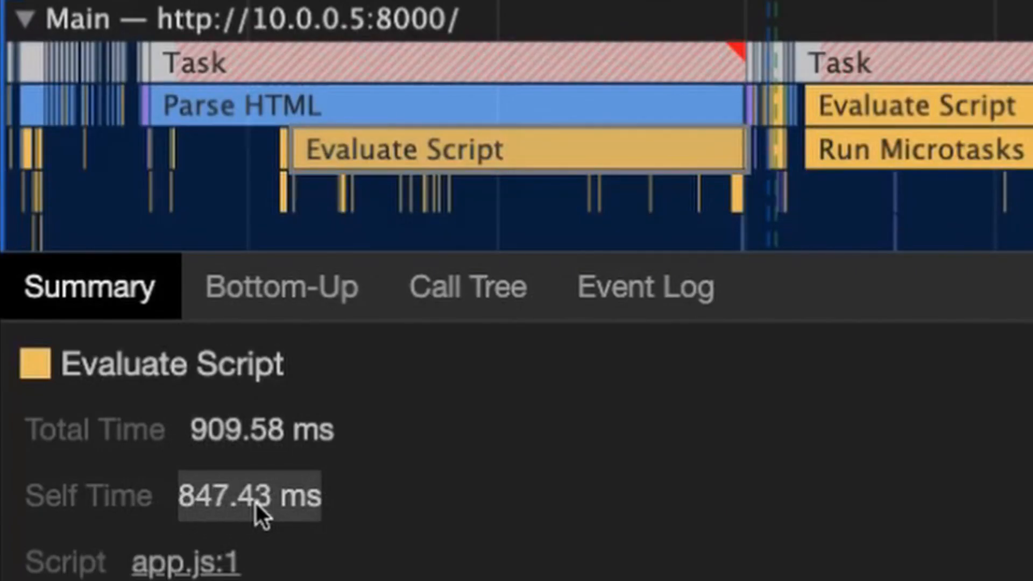
mouse_move(351, 151)
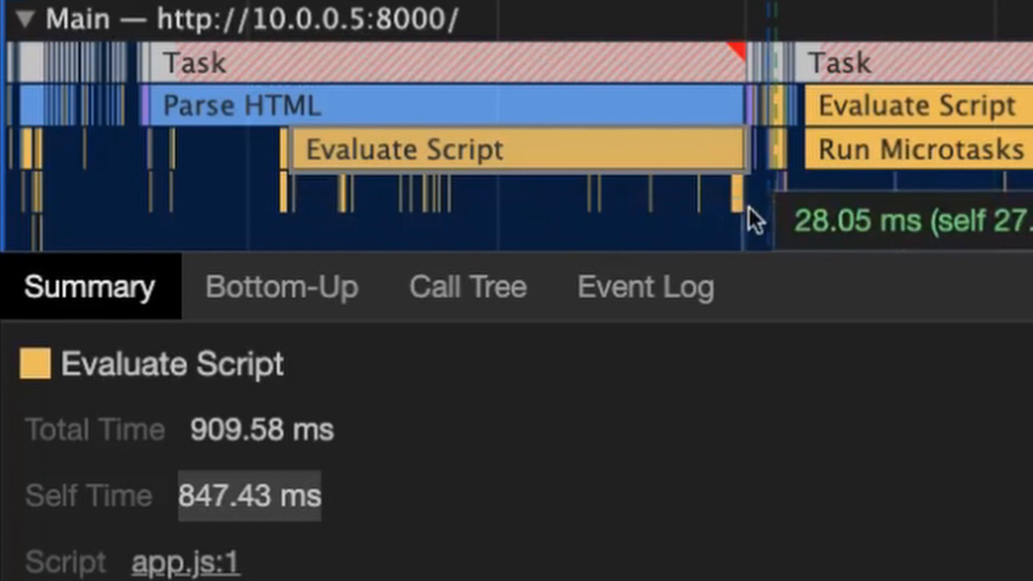
mouse_move(780, 222)
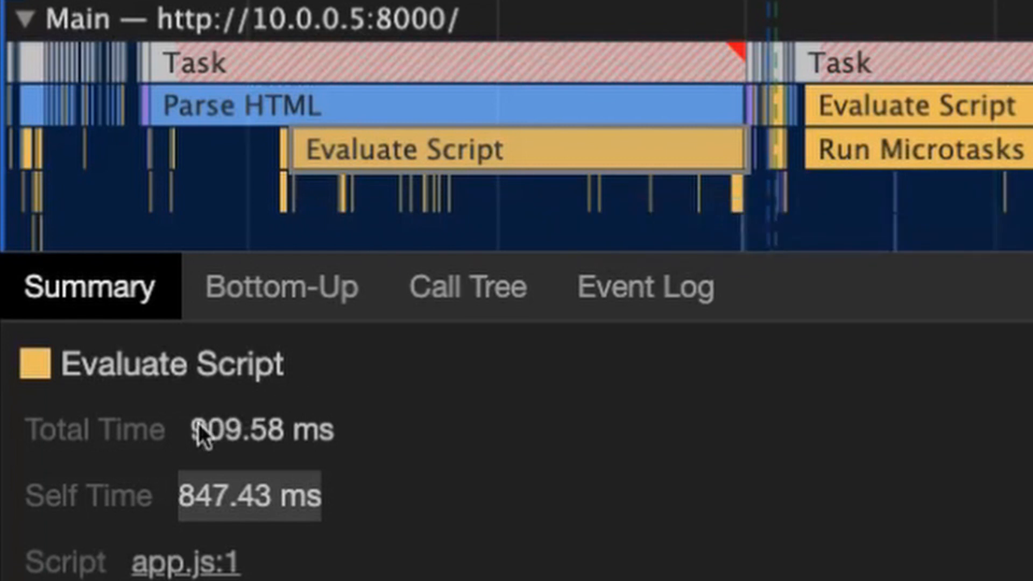
mouse_move(350, 132)
left_click_drag(194, 439, 336, 438)
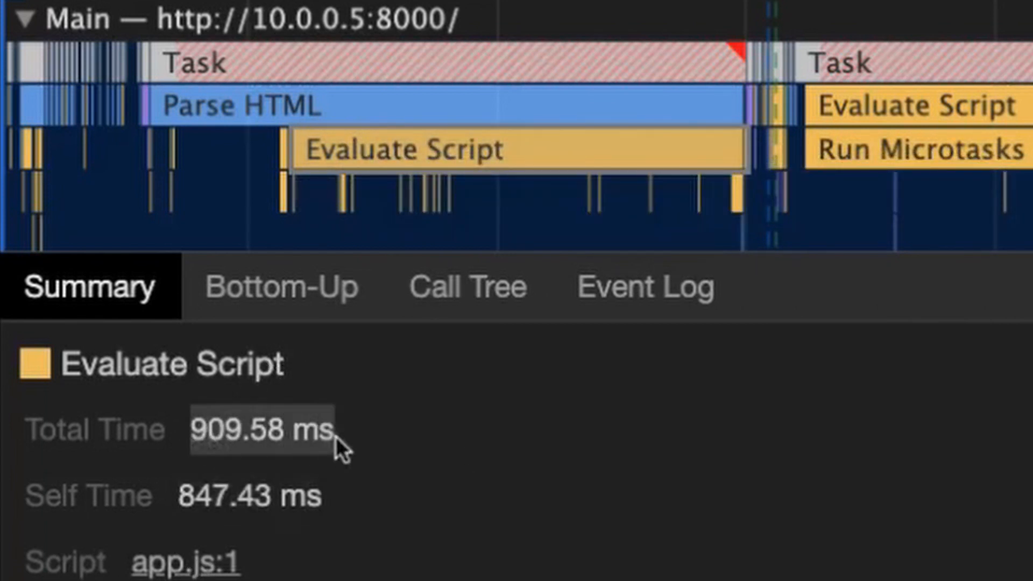
left_click_drag(188, 511, 315, 509)
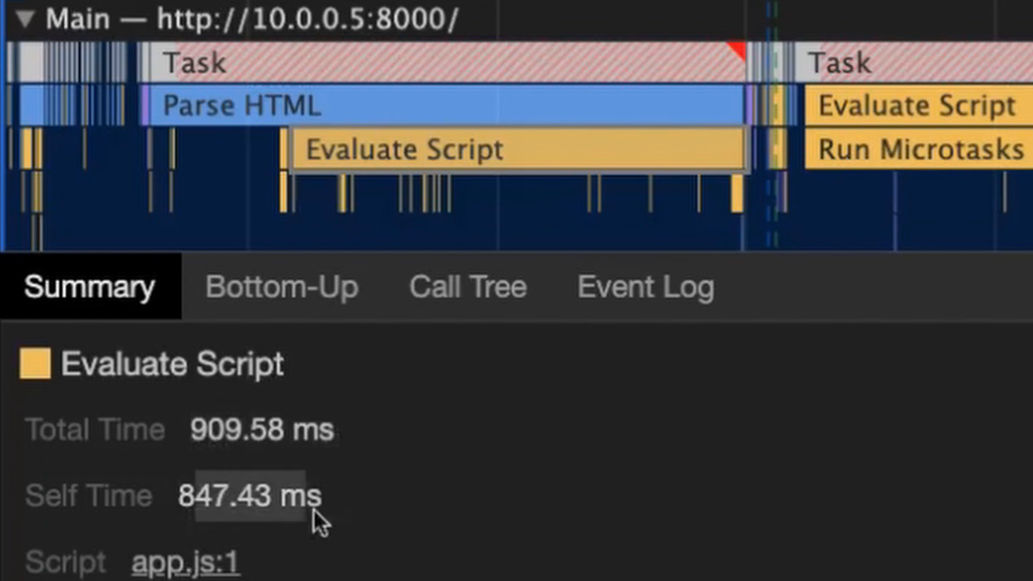
left_click(118, 506)
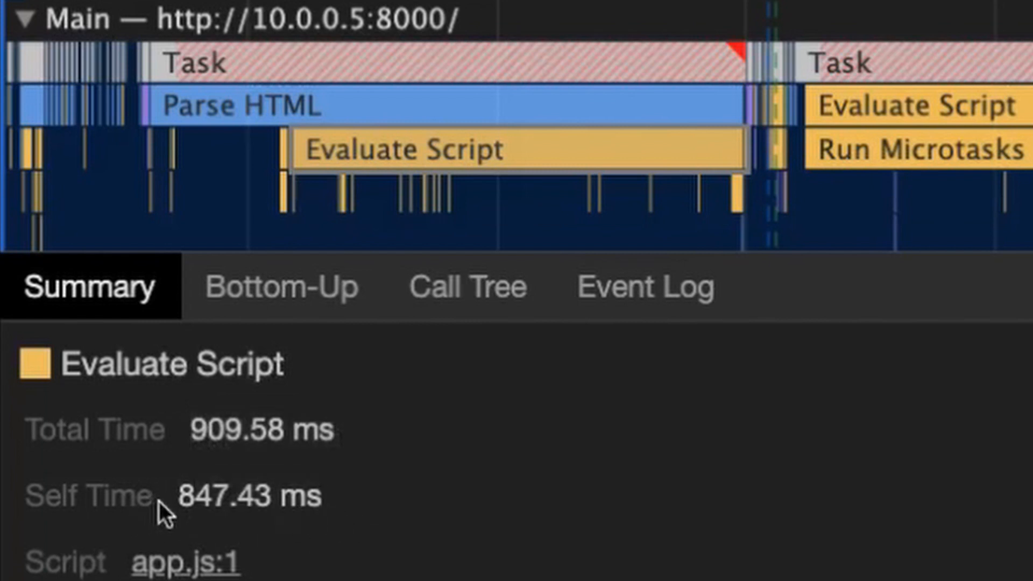
left_click_drag(160, 502, 289, 505)
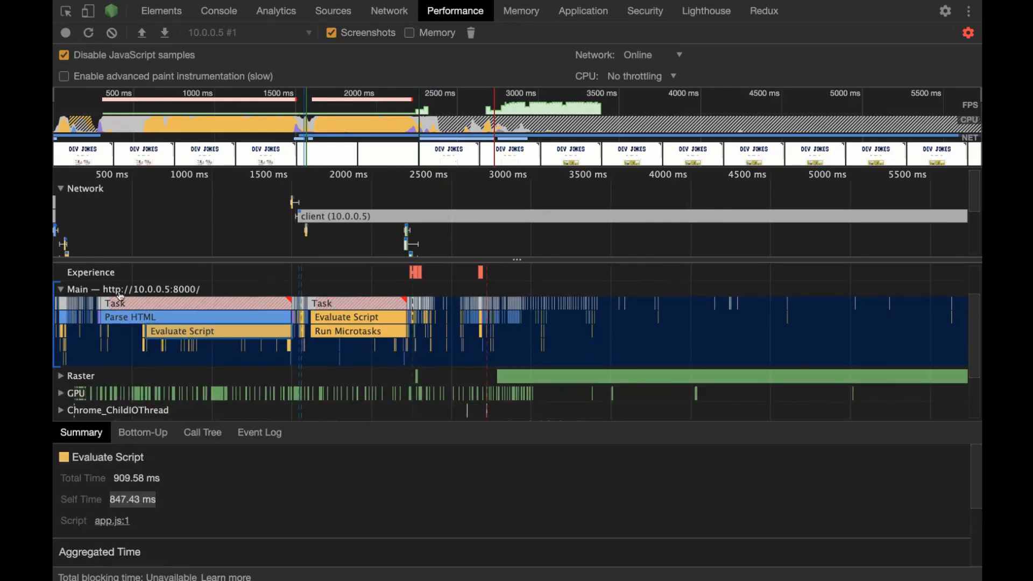
Step: Narrow the timeline around the first long task in the Main track and pan on to the DCL, FP, FCP, FMP, LCP and L timing markers
scroll(119, 295, "up", 10)
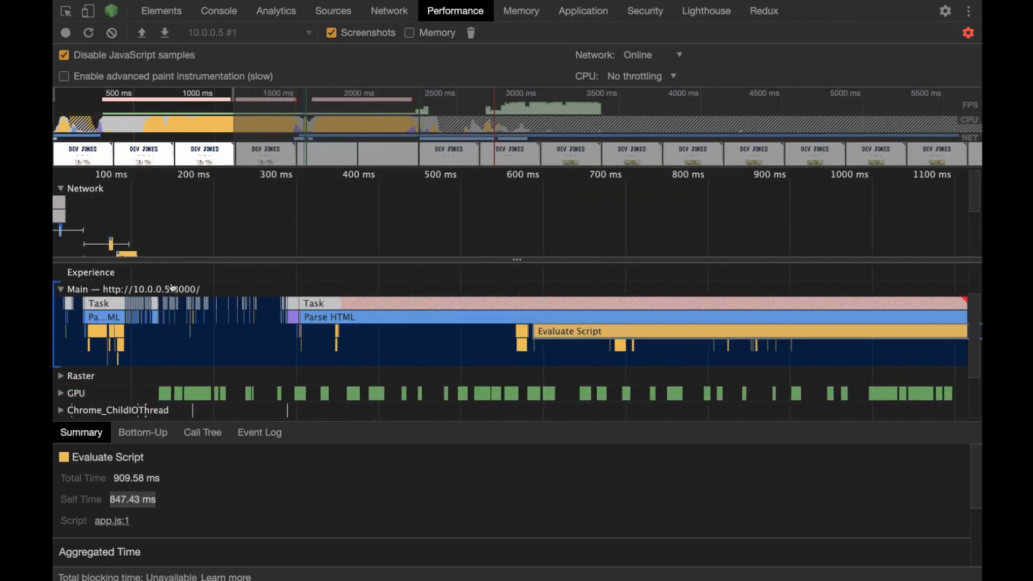
scroll(280, 245, "down", 3)
scroll(307, 216, "down", 1)
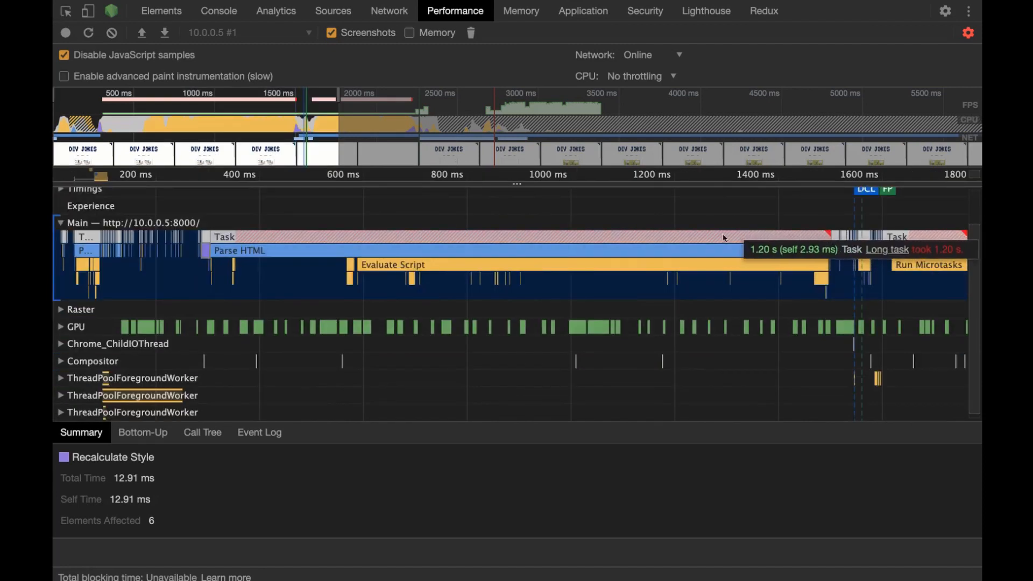
left_click_drag(686, 237, 413, 244)
left_click_drag(632, 241, 520, 275)
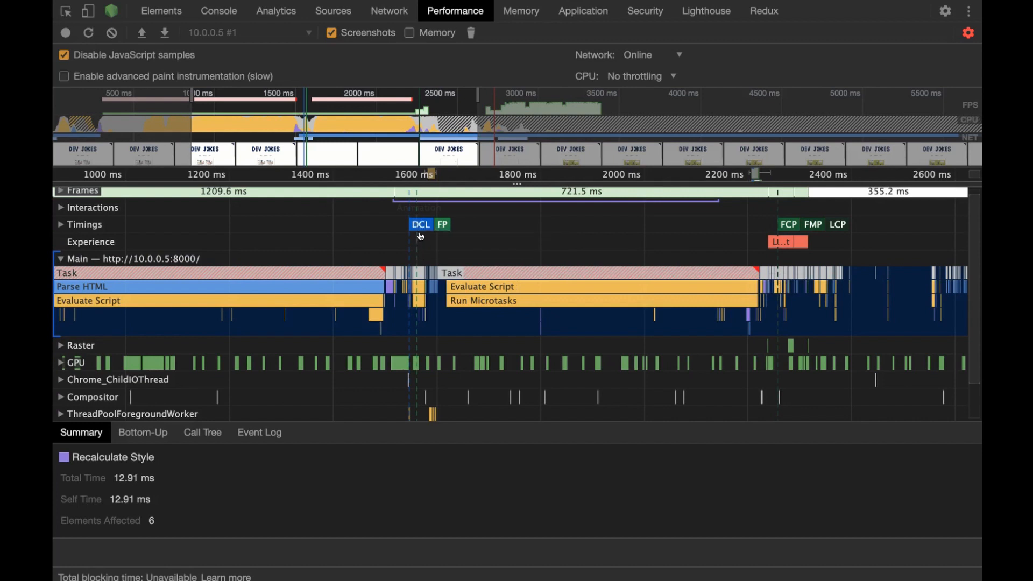
mouse_move(486, 233)
left_mouse_down()
mouse_move(429, 256)
mouse_move(352, 262)
left_mouse_up()
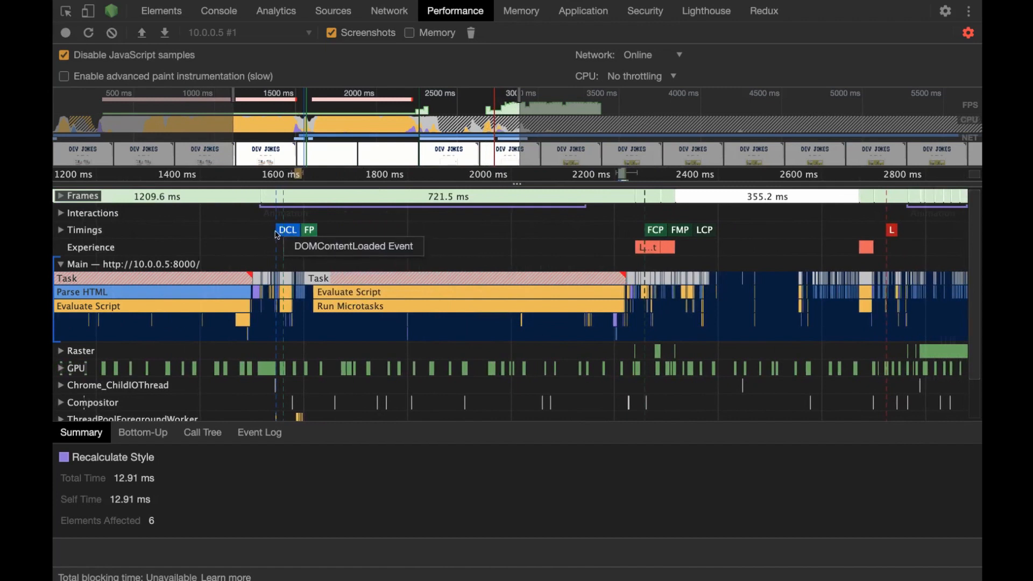
Step: Zoom in closely on the DOMContentLoaded marker to examine the main-thread tasks around it
scroll(276, 234, "up", 2)
scroll(277, 234, "up", 15)
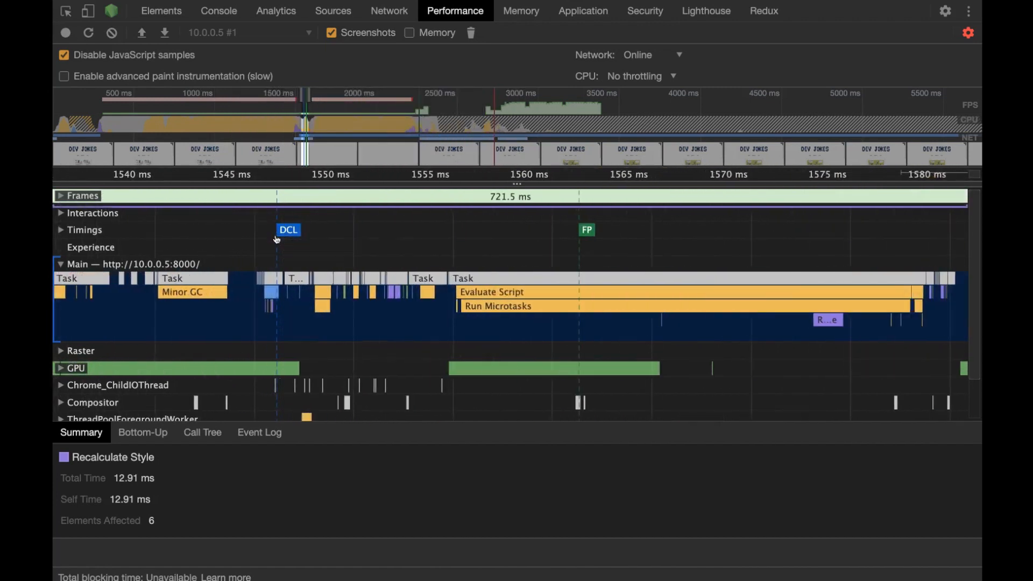
scroll(278, 240, "up", 5)
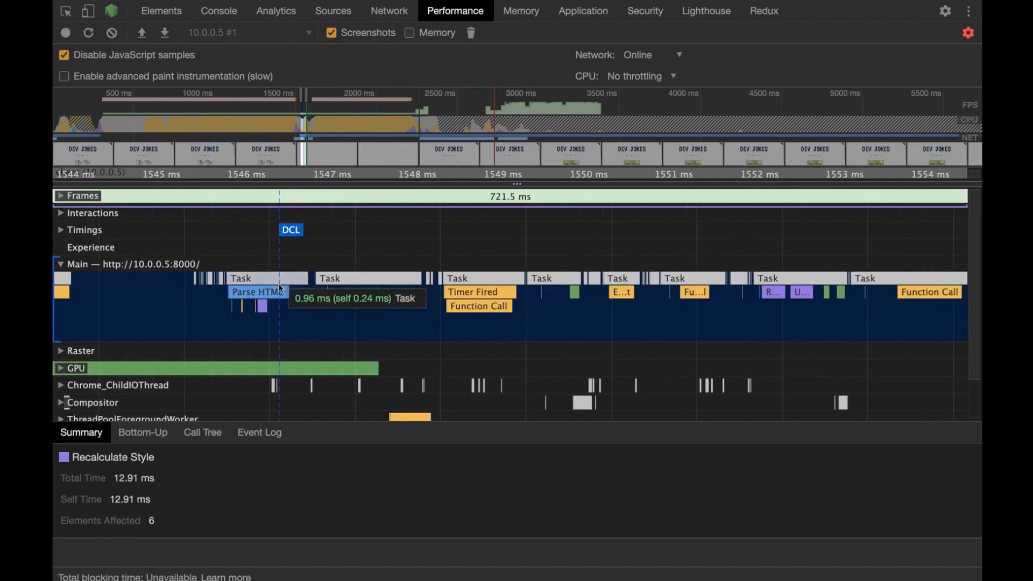
Step: Widen the timeline range and examine the main-thread activity around the FP marker and the long task following it
left_click_drag(462, 253, 36, 260)
scroll(670, 256, "down", 10)
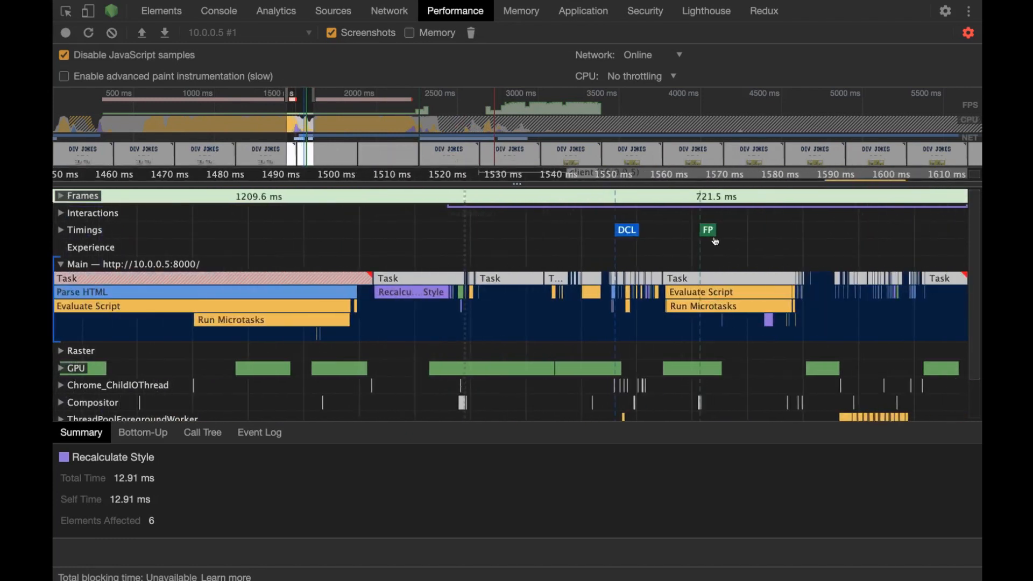
mouse_move(716, 241)
left_mouse_down()
mouse_move(641, 252)
mouse_move(516, 232)
left_mouse_up()
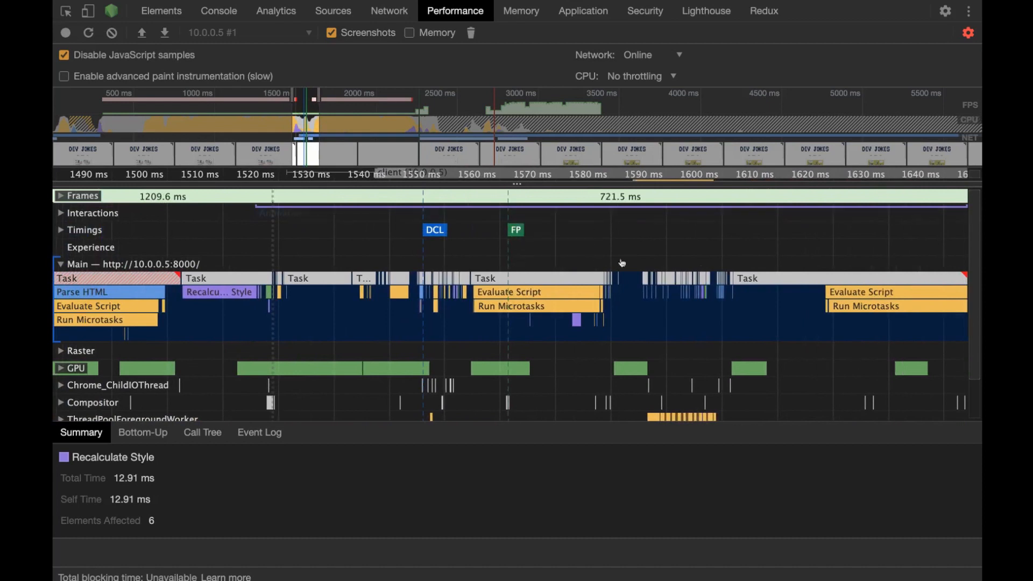
scroll(736, 250, "down", 5)
scroll(743, 256, "right", 8)
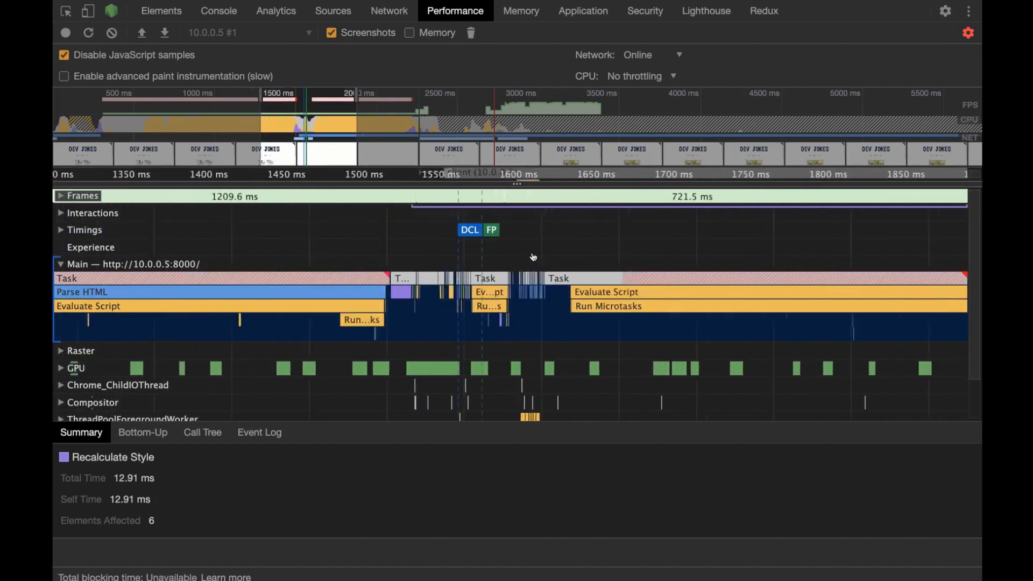
Step: Examine the FCP, FMP, LCP and L timing markers across the recording and compare them with the page-load screenshots
scroll(770, 260, "down", 10)
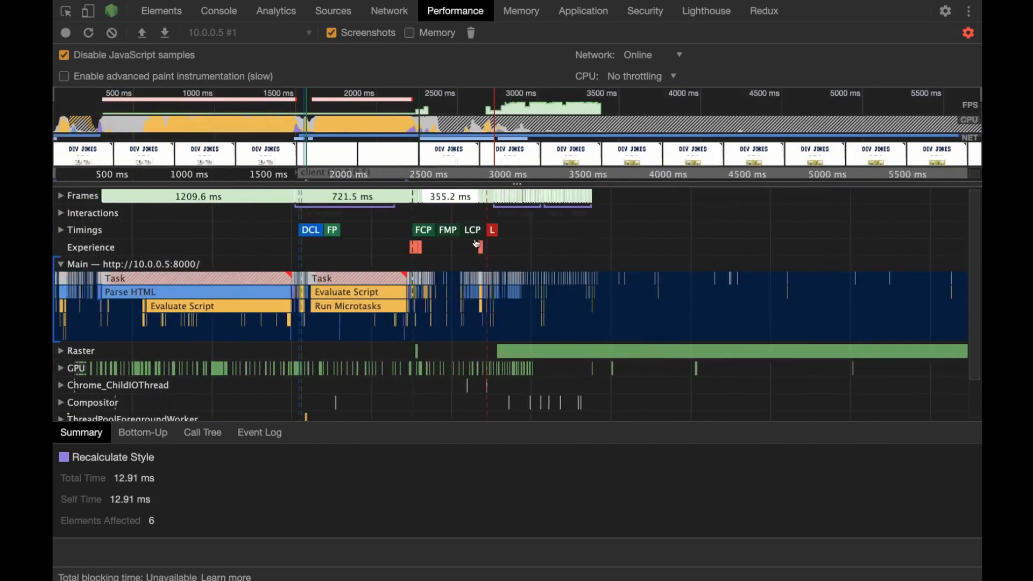
scroll(423, 232, "up", 3)
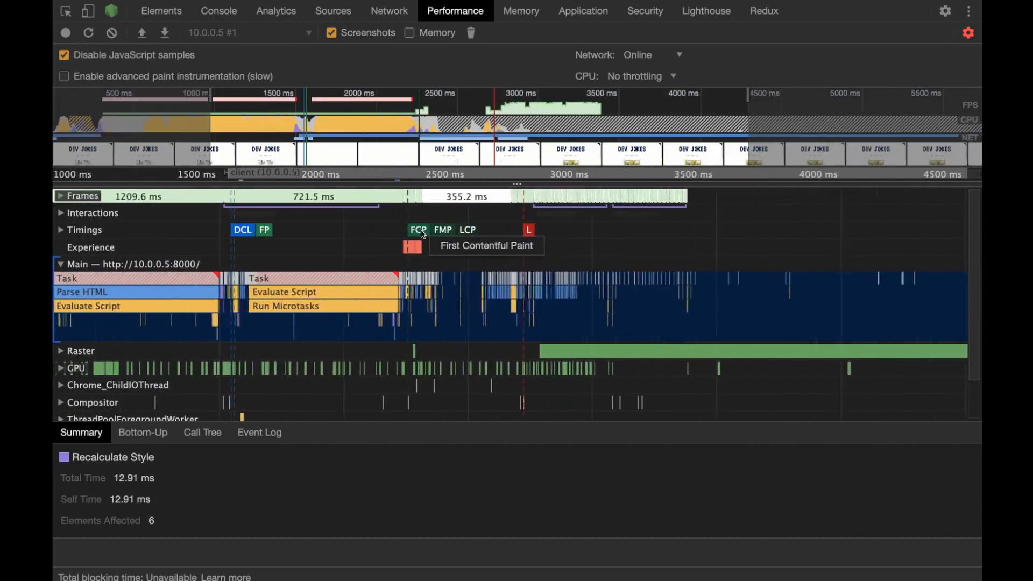
scroll(423, 233, "up", 2)
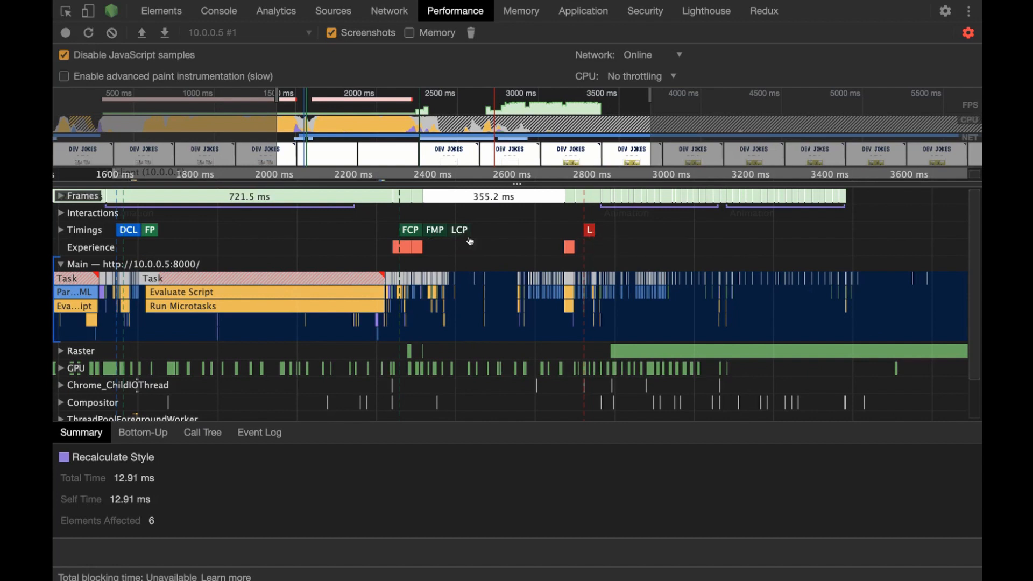
scroll(462, 247, "down", 1)
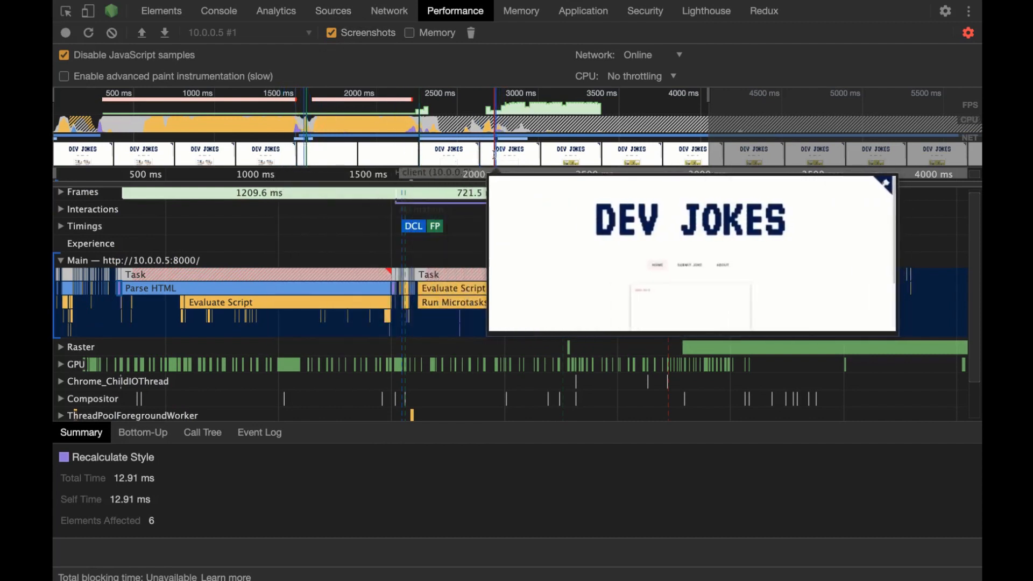
left_click_drag(494, 157, 406, 162)
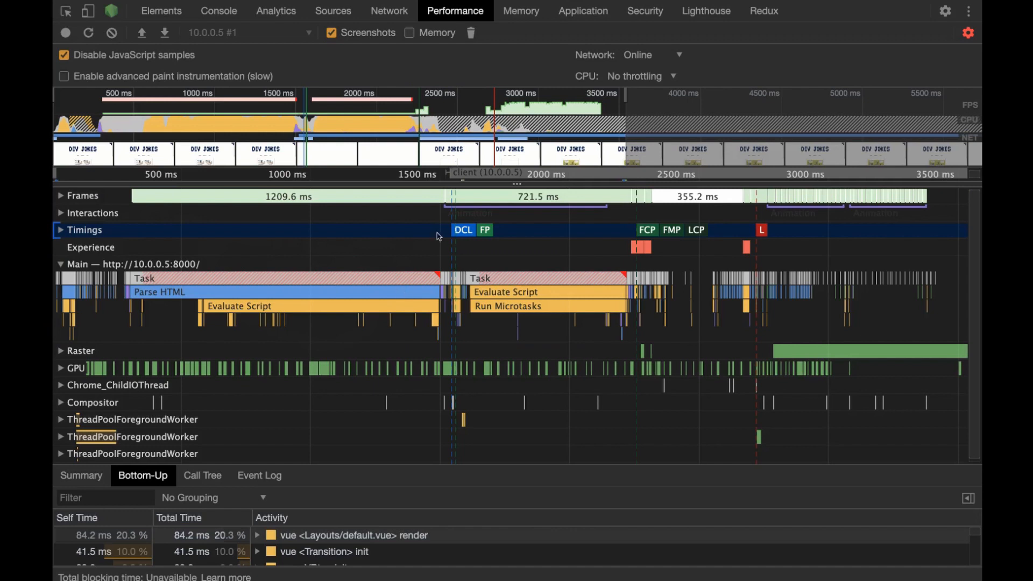
Step: Expand the Timings track and narrow the timeline to the Vue component events under the Root patch
left_click(61, 230)
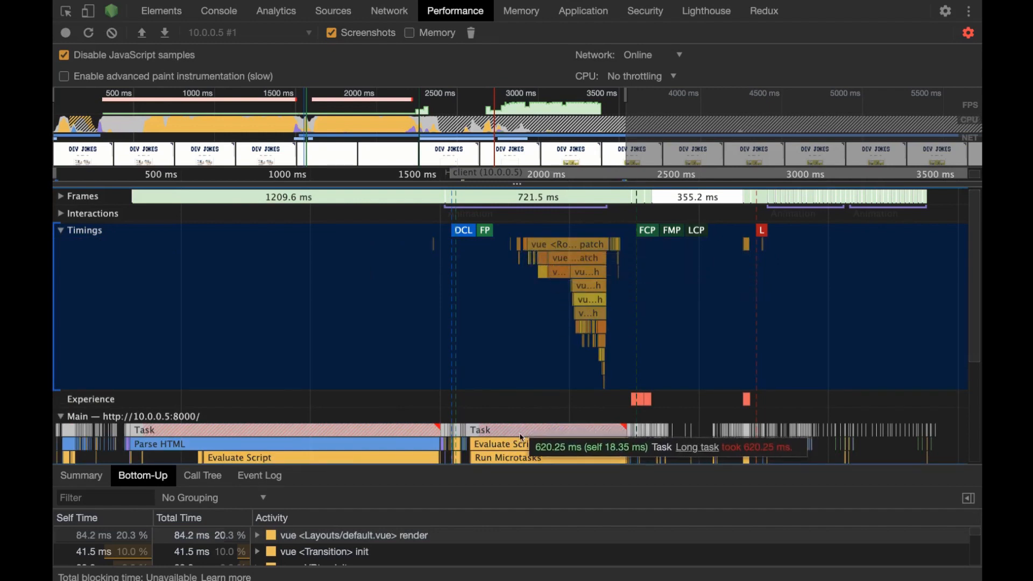
left_click_drag(522, 436, 516, 430)
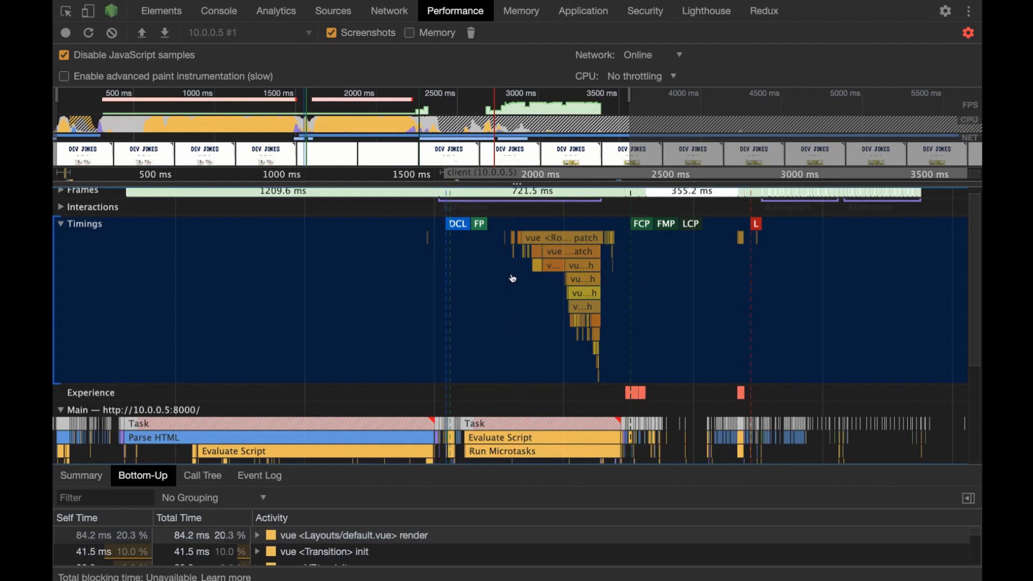
scroll(517, 280, "up", 5)
scroll(536, 293, "up", 1)
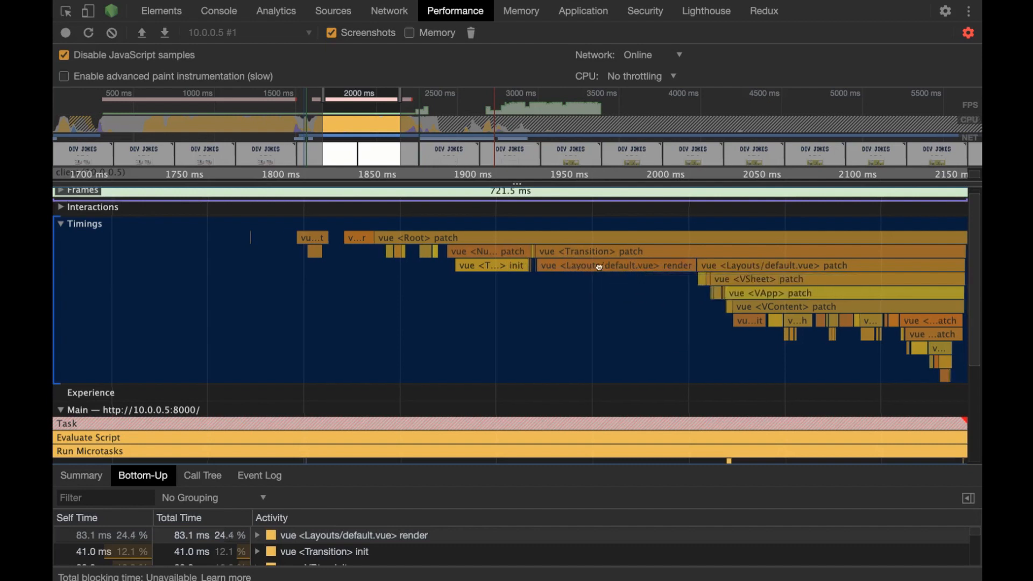
left_click_drag(635, 274, 391, 266)
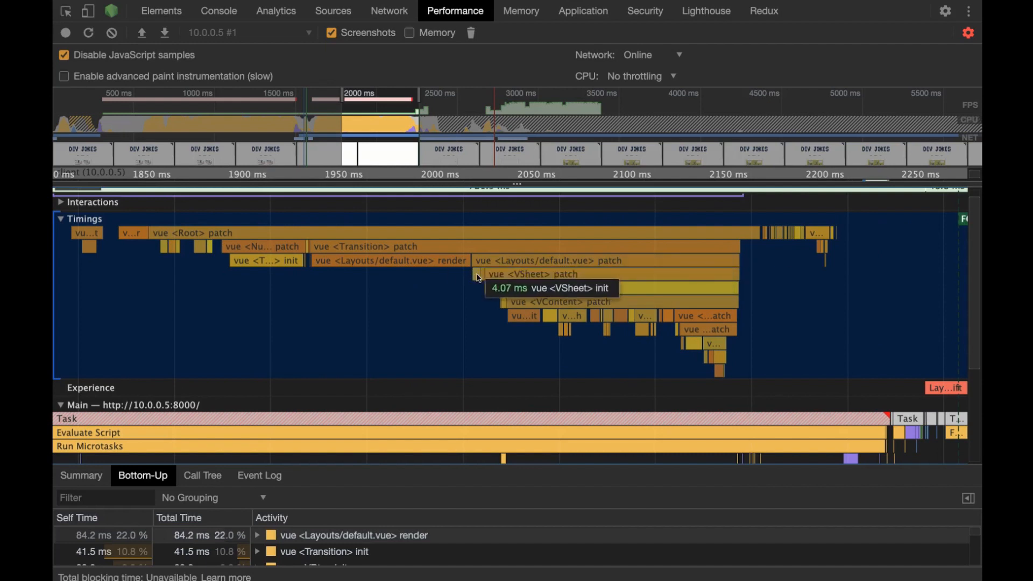
Step: Inspect the VSheet init event and the VSheet, VApp and VContent patch events in the Timings track
left_click(477, 277)
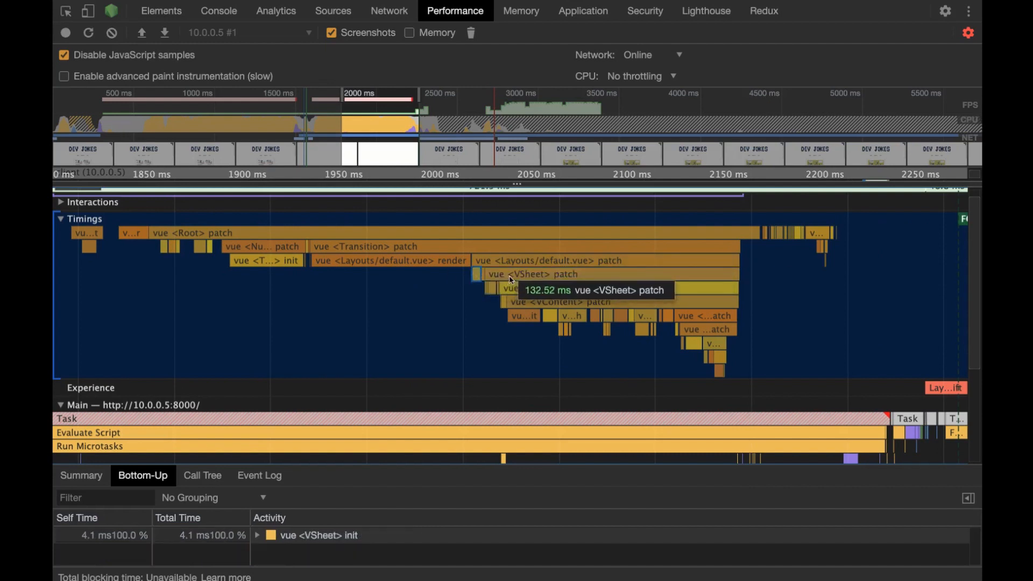
left_click(534, 290)
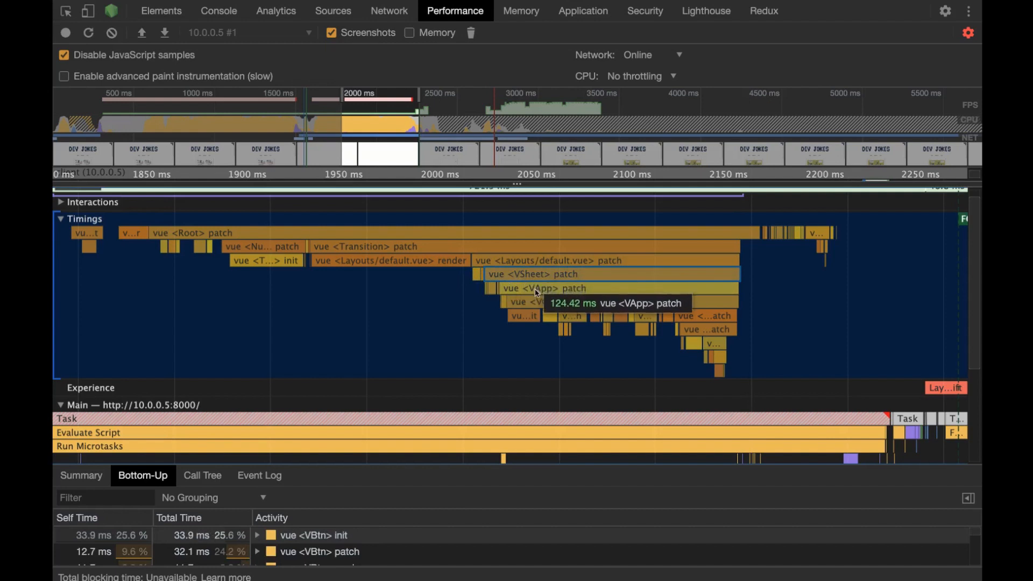
left_click(525, 302)
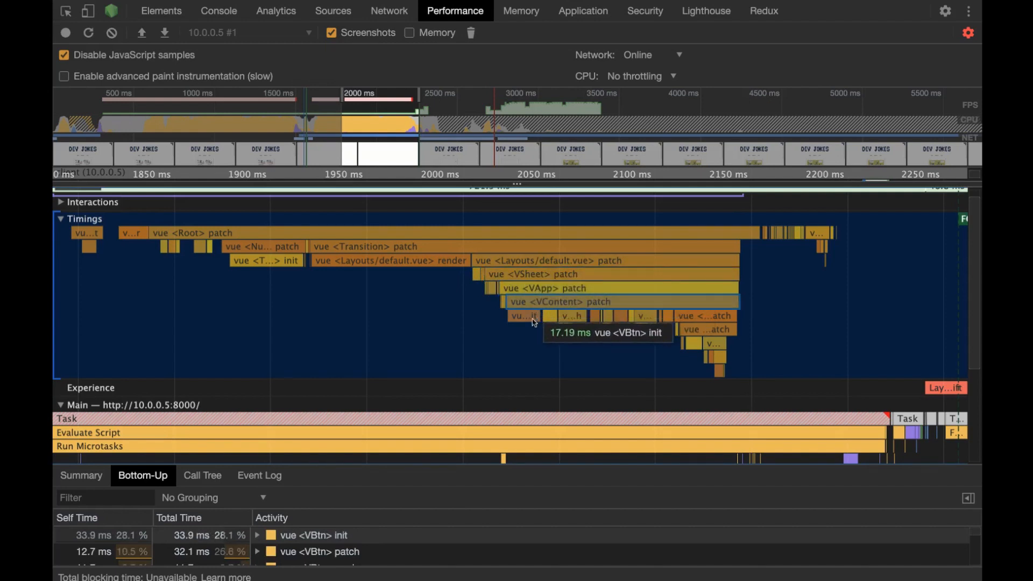
Step: Compare the init, render and patch times of the first VBtn component nested under the VContent patch
left_click(525, 316)
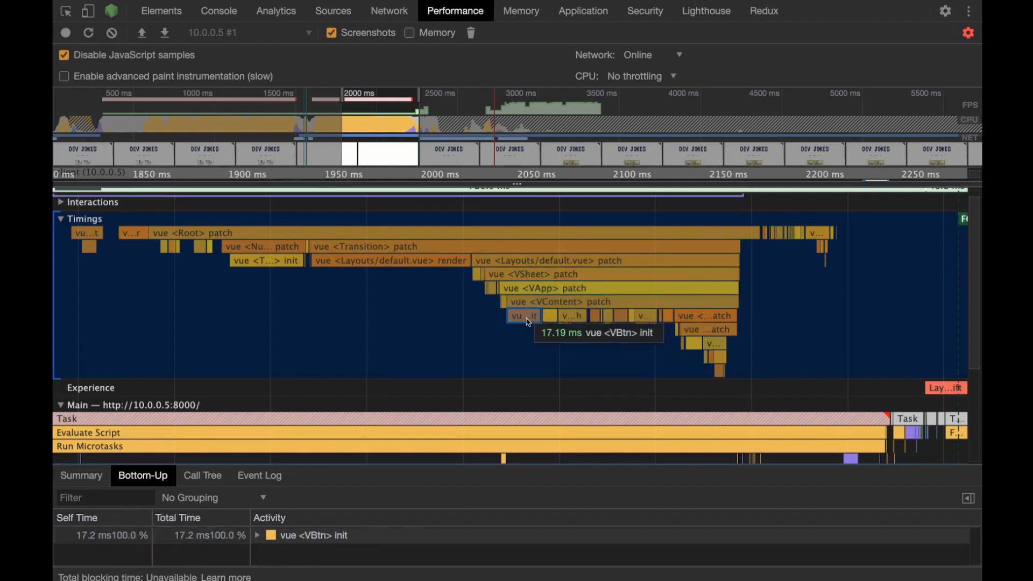
left_click(550, 316)
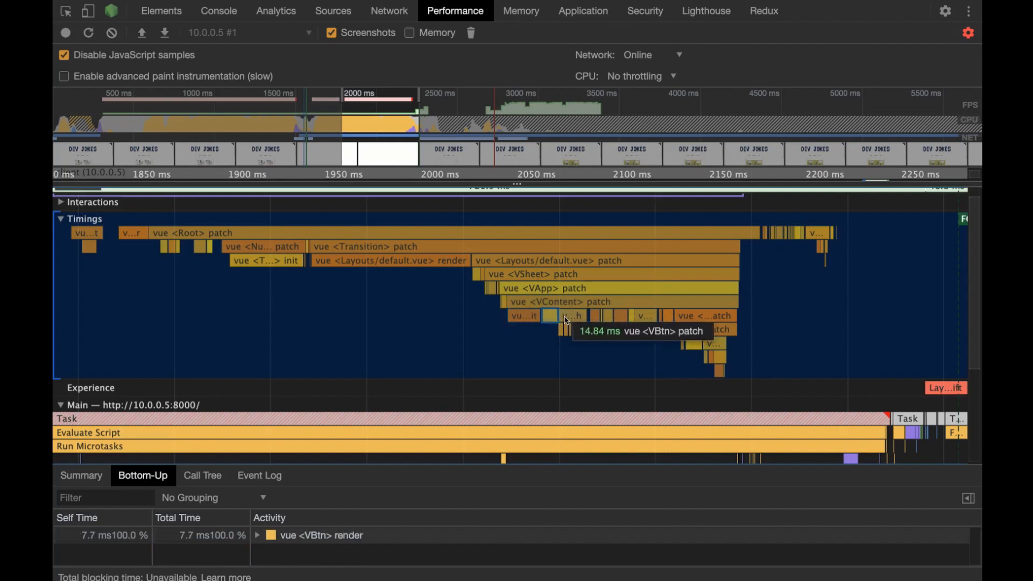
left_click(532, 321)
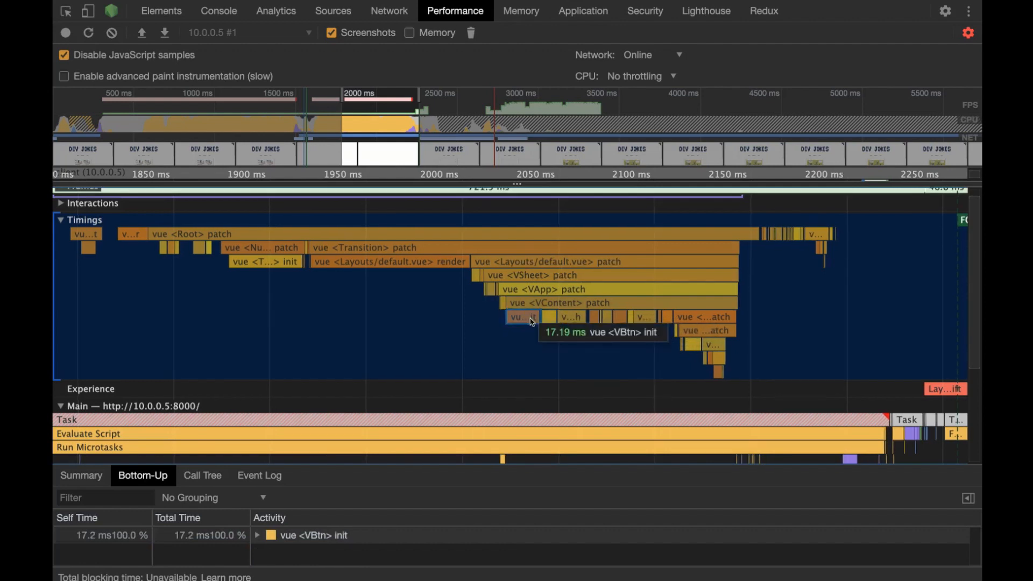
left_click(550, 317)
left_click(574, 321)
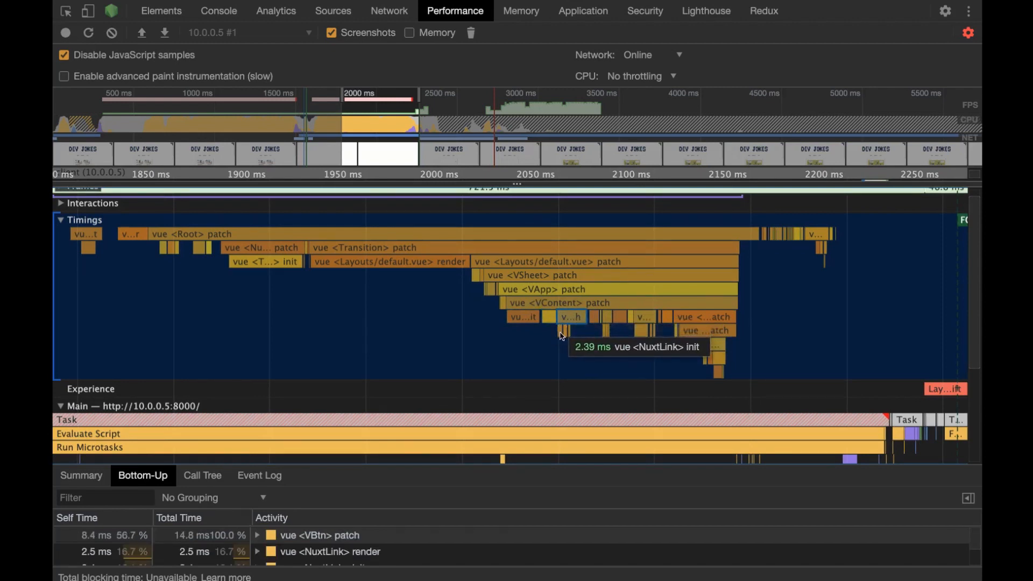
Step: Inspect the NuxtLink init, render and patch events nested under the first VBtn patch
left_click(561, 330)
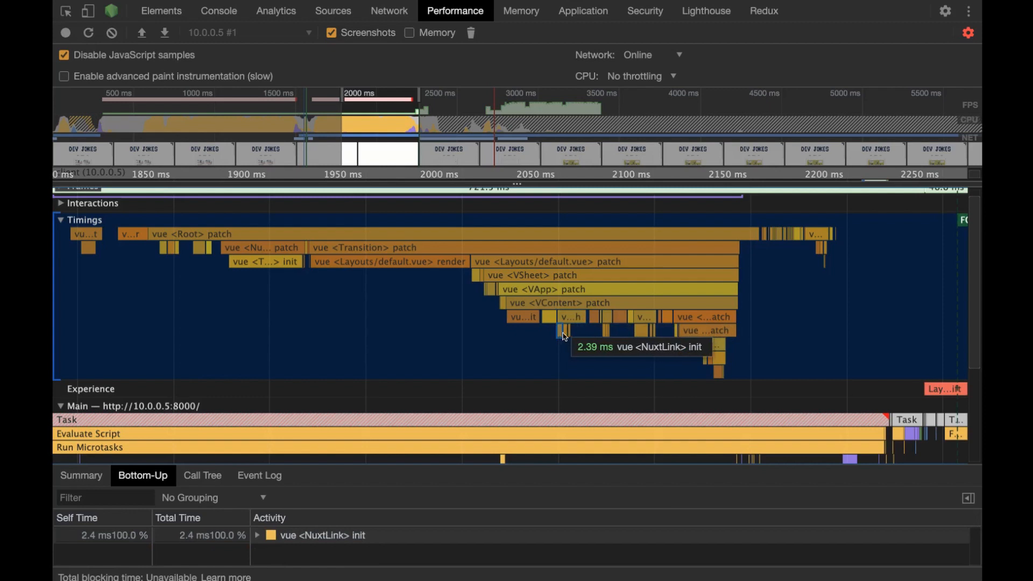
scroll(560, 336, "up", 5)
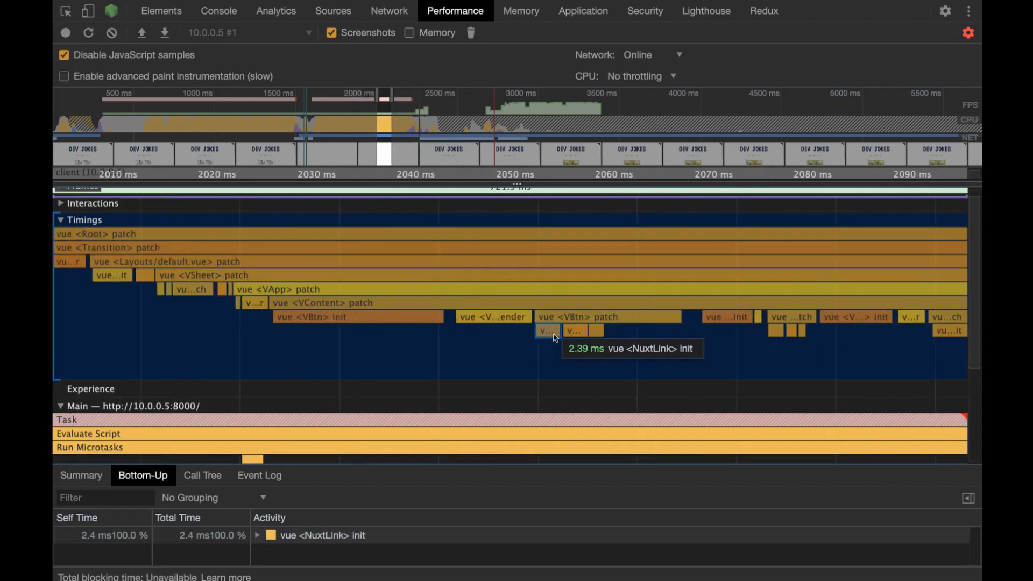
left_click(573, 338)
left_click(595, 337)
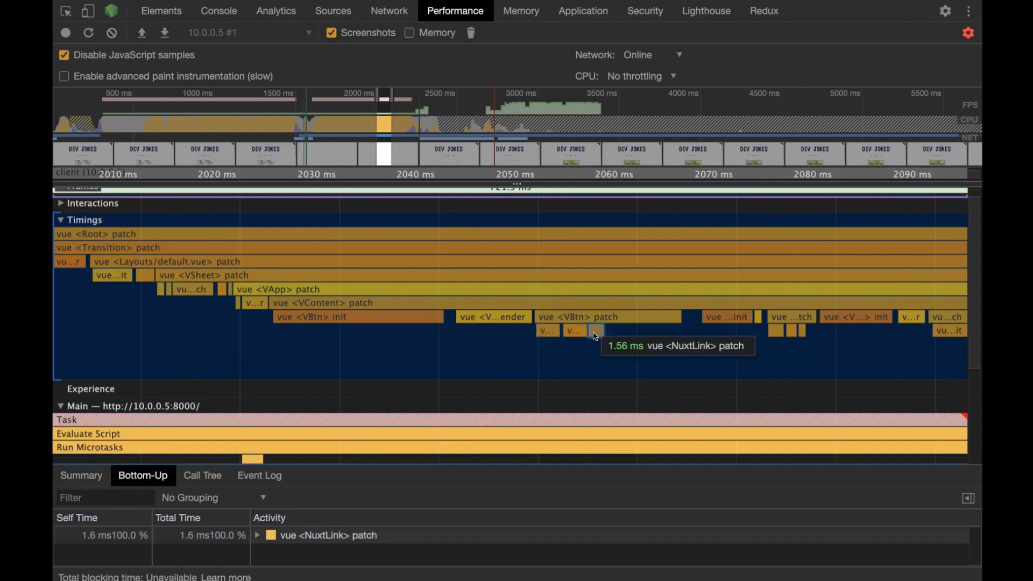
Step: Examine the last VBtn patch and its NuxtLink child events, and continue along to the Nuxt patch
scroll(635, 325, "right", 5)
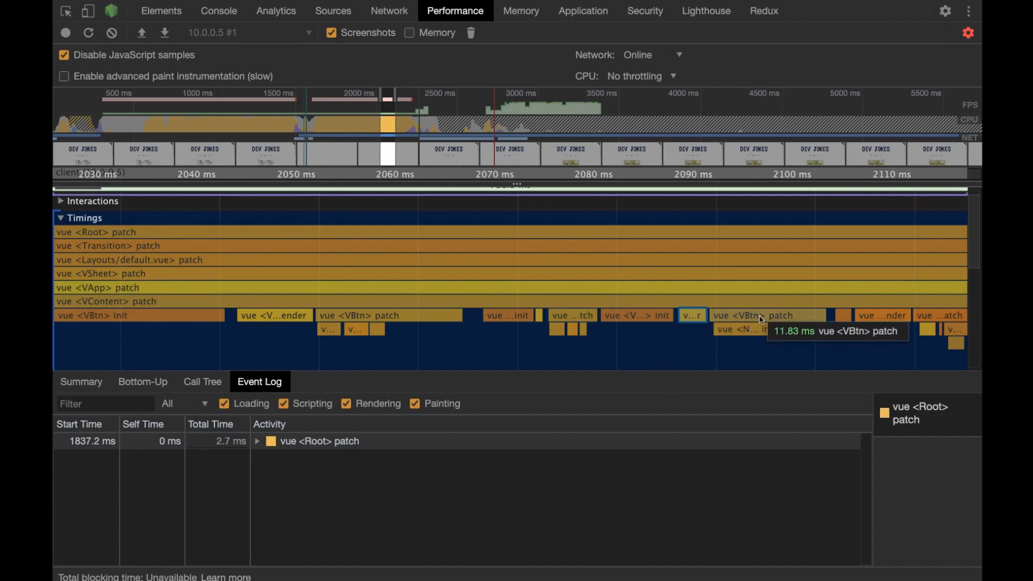
left_click(737, 321)
left_click(771, 335)
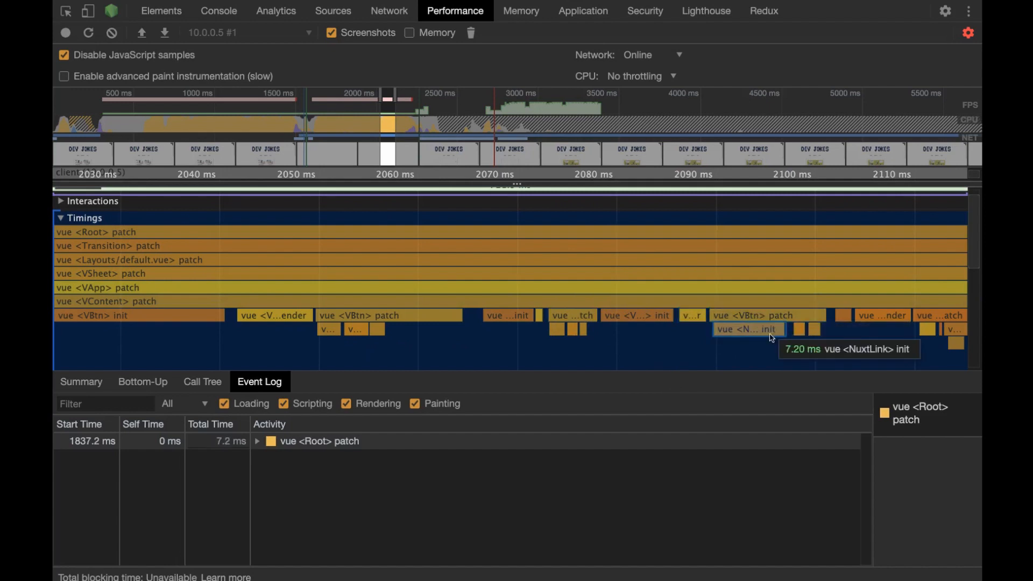
left_click(801, 330)
left_click_drag(809, 333, 606, 336)
scroll(607, 336, "right", 5)
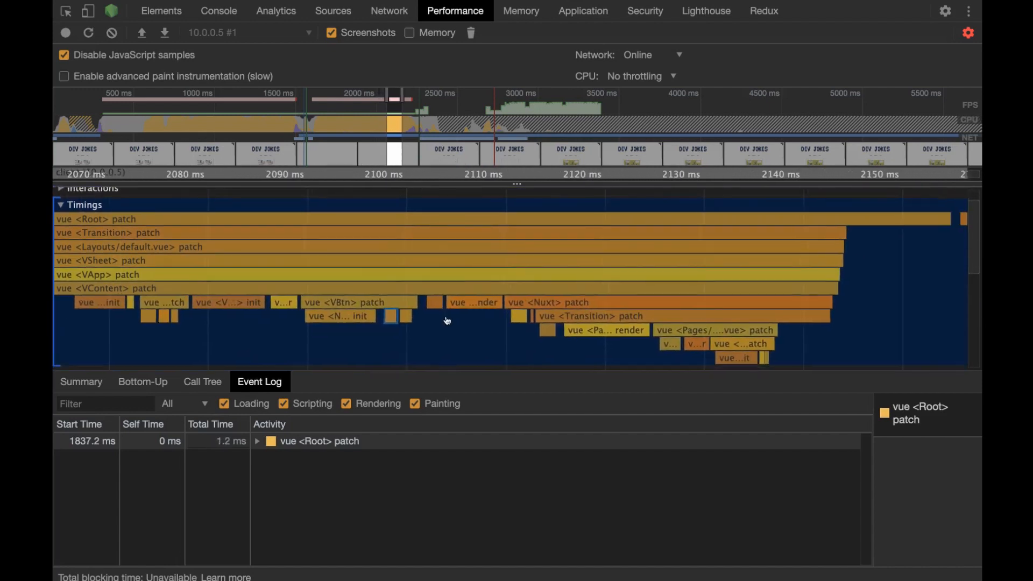
Step: Inspect the Pages/index.vue render and patch events with their nested VCard events, and compare them with the earlier VBtn events
left_click(588, 333)
left_click(667, 331)
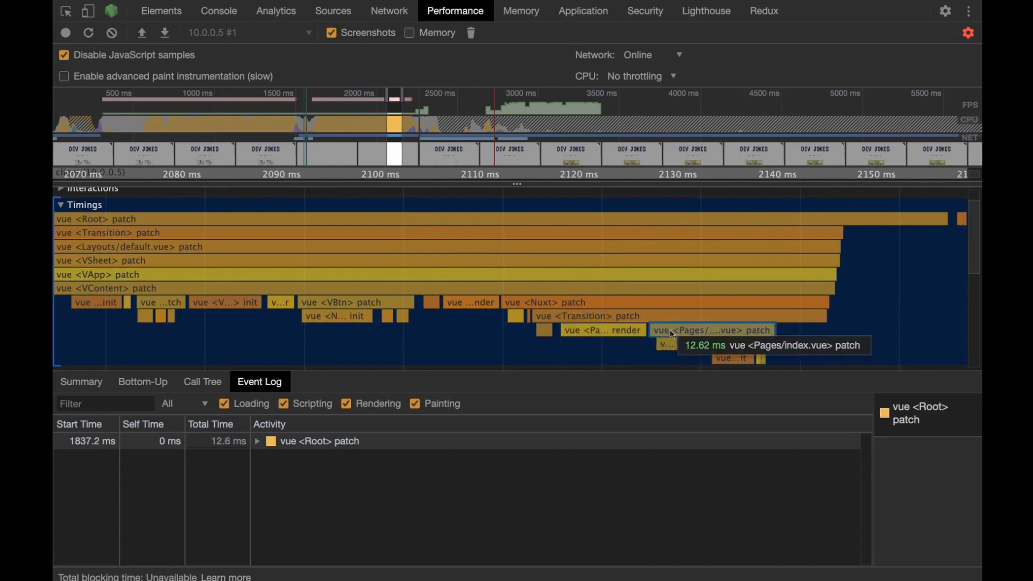
left_click(671, 347)
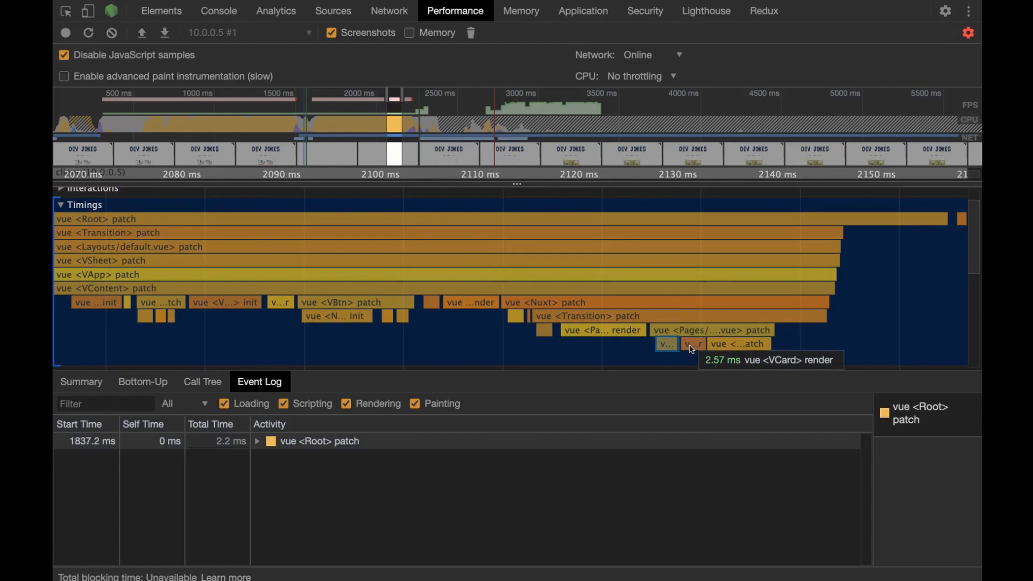
left_click(696, 347)
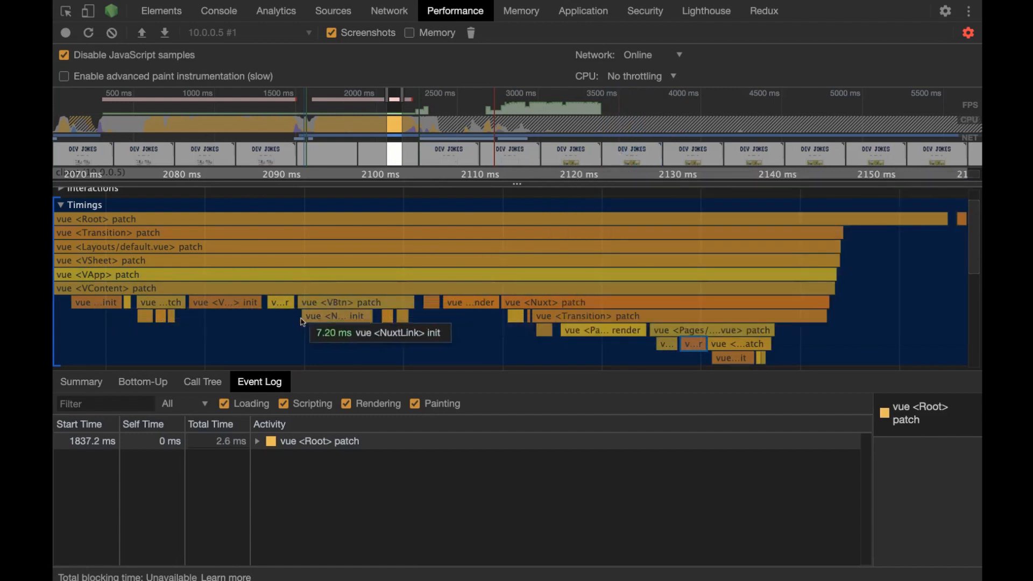
left_click_drag(302, 315, 567, 319)
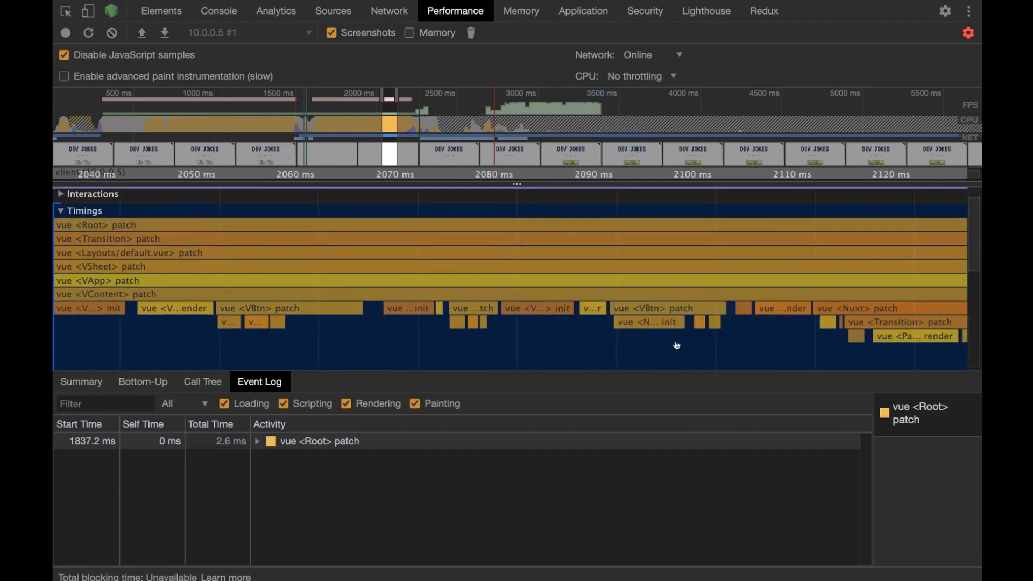
left_click_drag(715, 341, 240, 314)
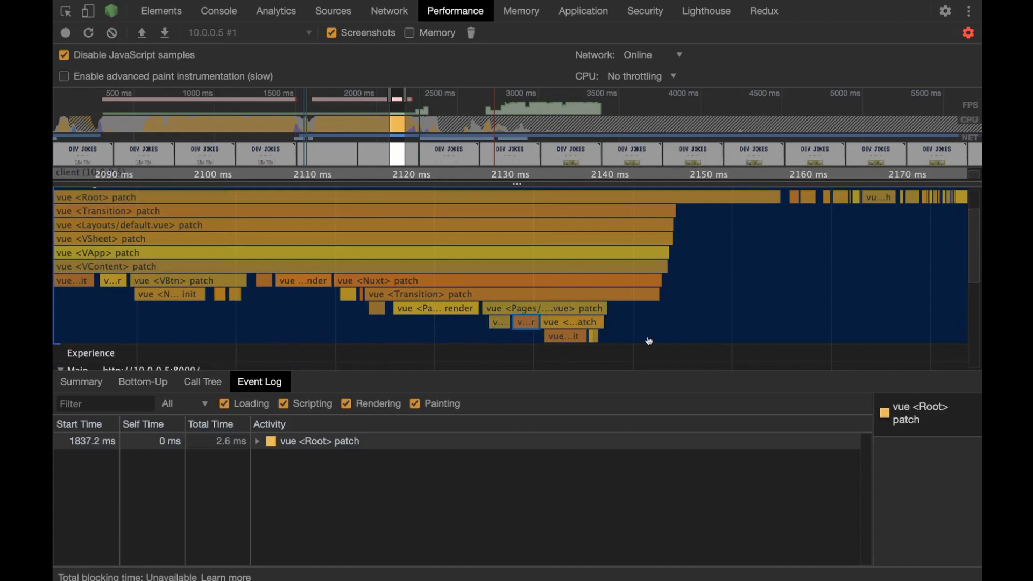
Step: Reveal the Network requests above the timings and inspect the VImg patch events alongside the while-do.png requests
scroll(576, 307, "down", 15)
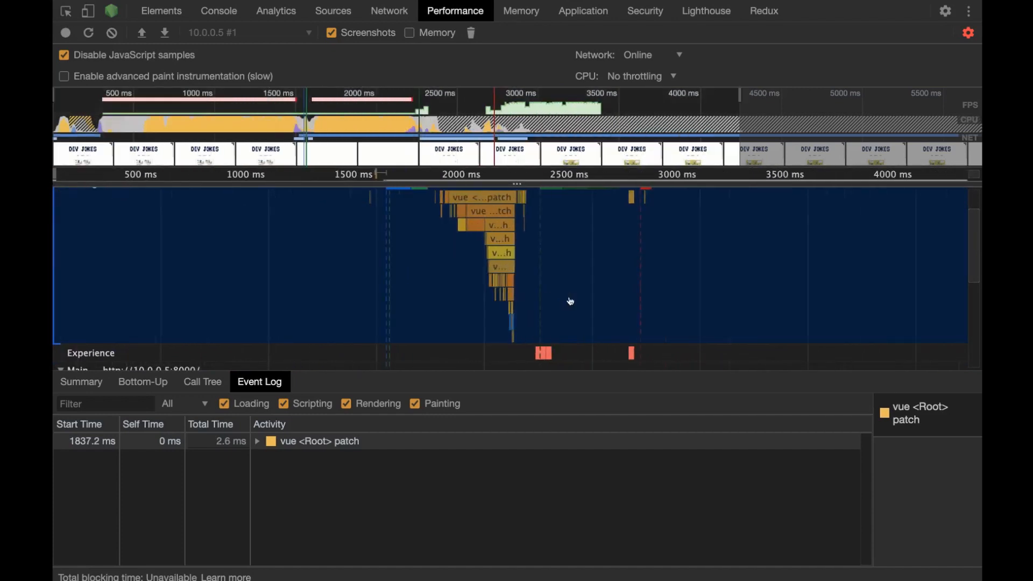
mouse_move(632, 201)
left_click_drag(626, 183, 629, 301)
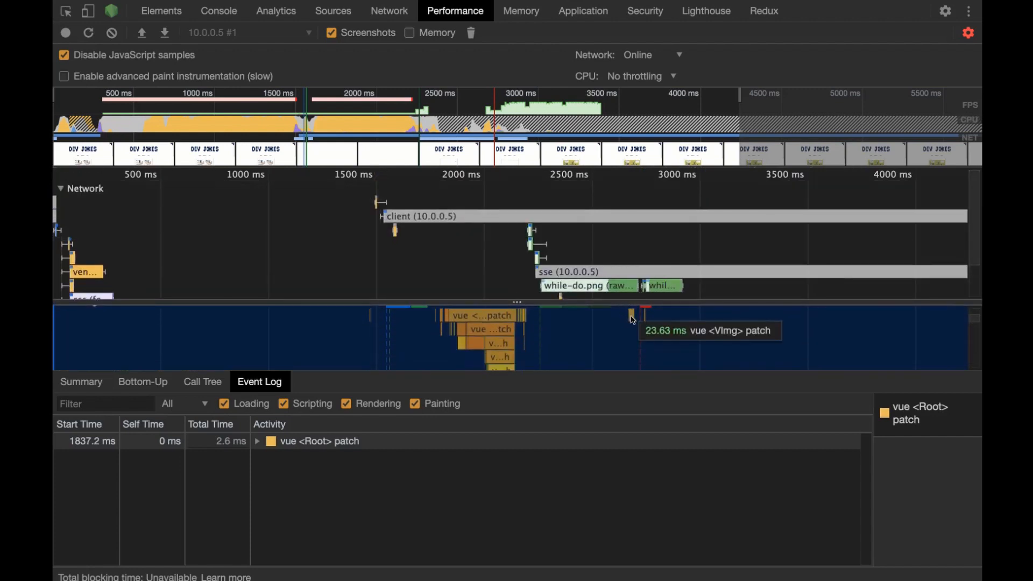
left_click(632, 317)
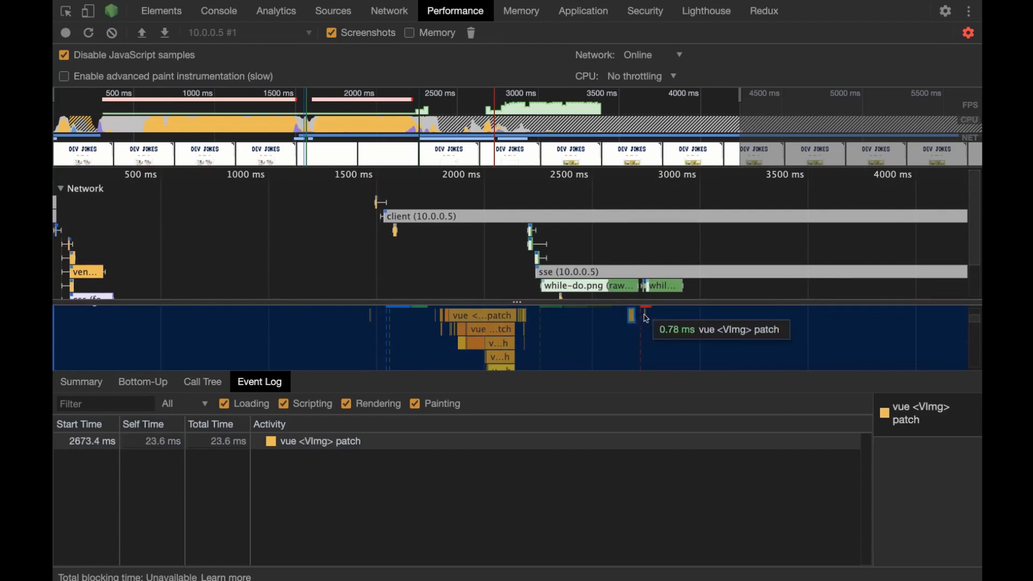
left_click(645, 318)
scroll(646, 318, "up", 10)
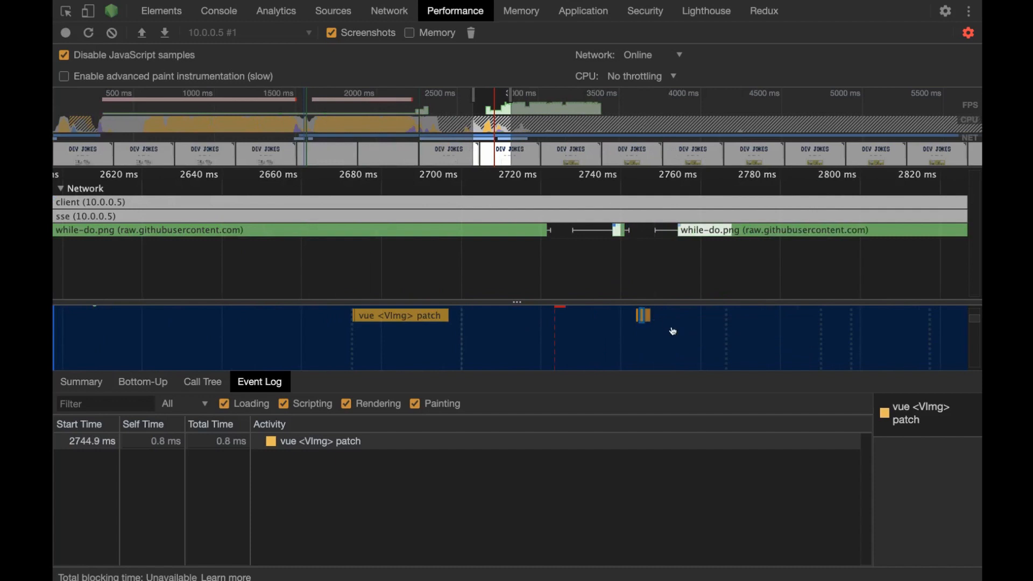
Step: Restore the full recording range, shrink the Network area, and enlarge the flame chart to include the Main track
scroll(670, 334, "down", 8)
scroll(671, 334, "down", 2)
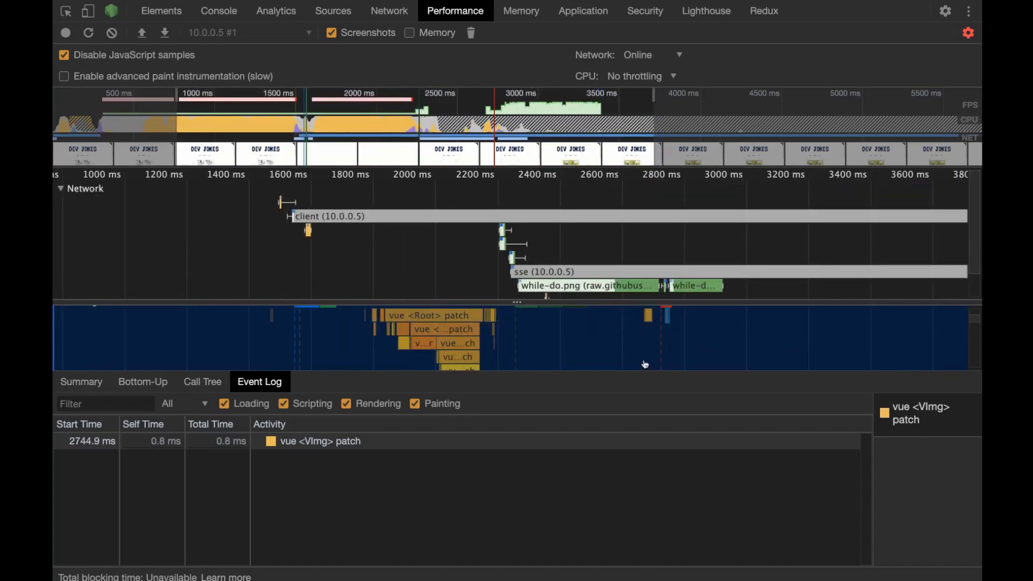
scroll(645, 365, "down", 5)
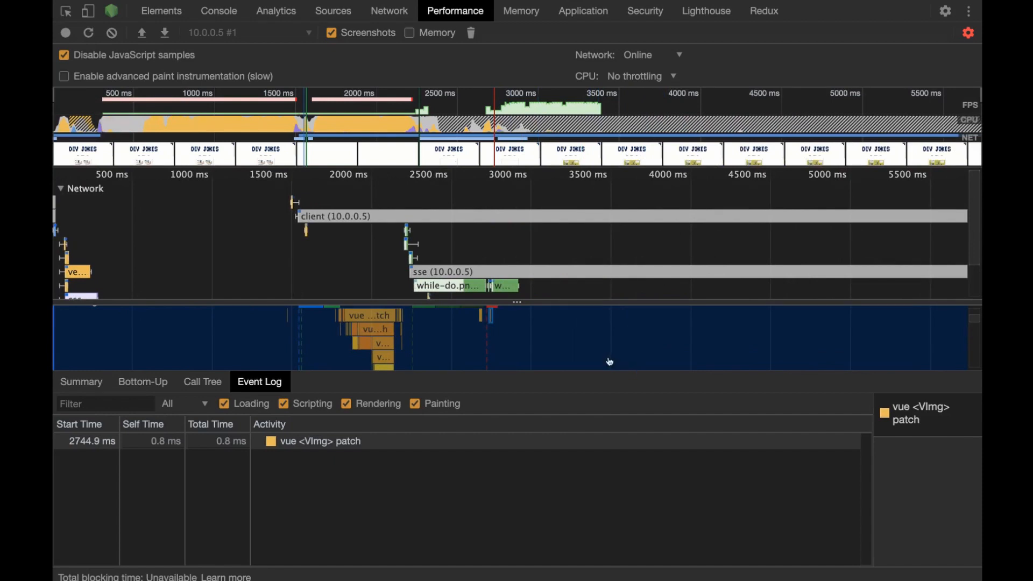
left_click_drag(531, 303, 525, 207)
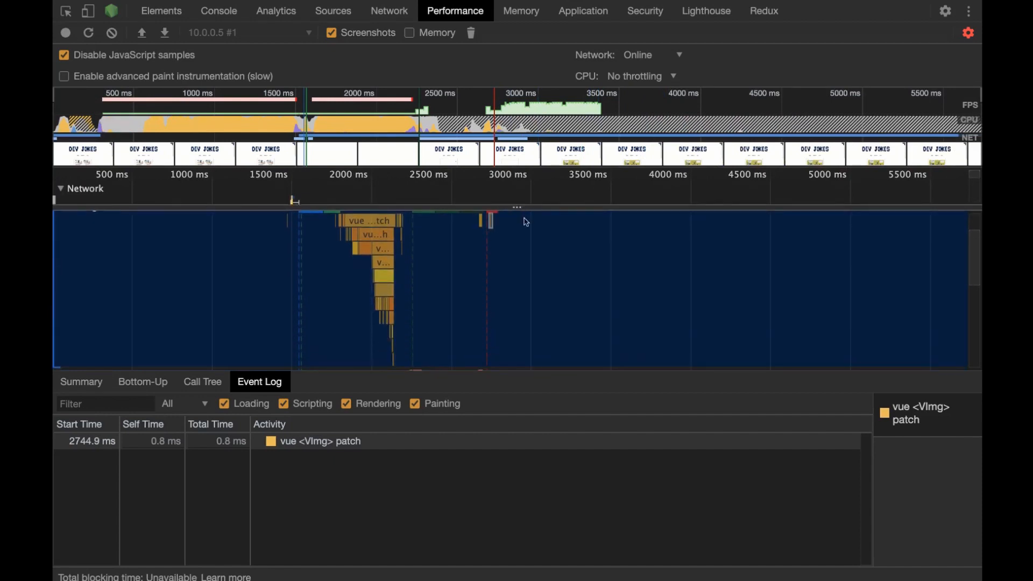
left_click_drag(586, 371, 562, 500)
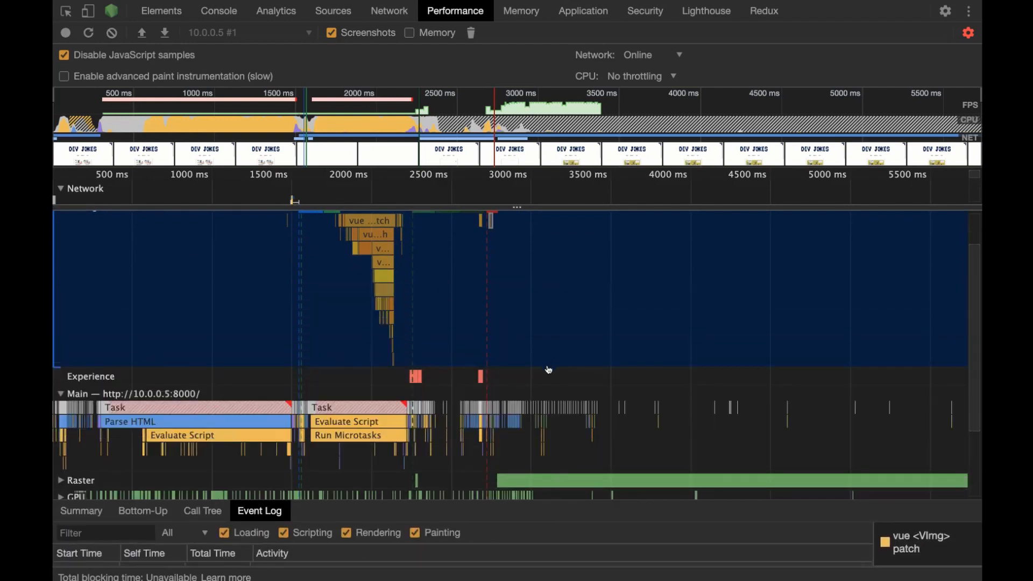
Step: Collapse the Network and Timings tracks and examine the Main track's tasks from Parse HTML through the activity past the load marker
left_click(61, 190)
left_click(61, 274)
left_click(61, 274)
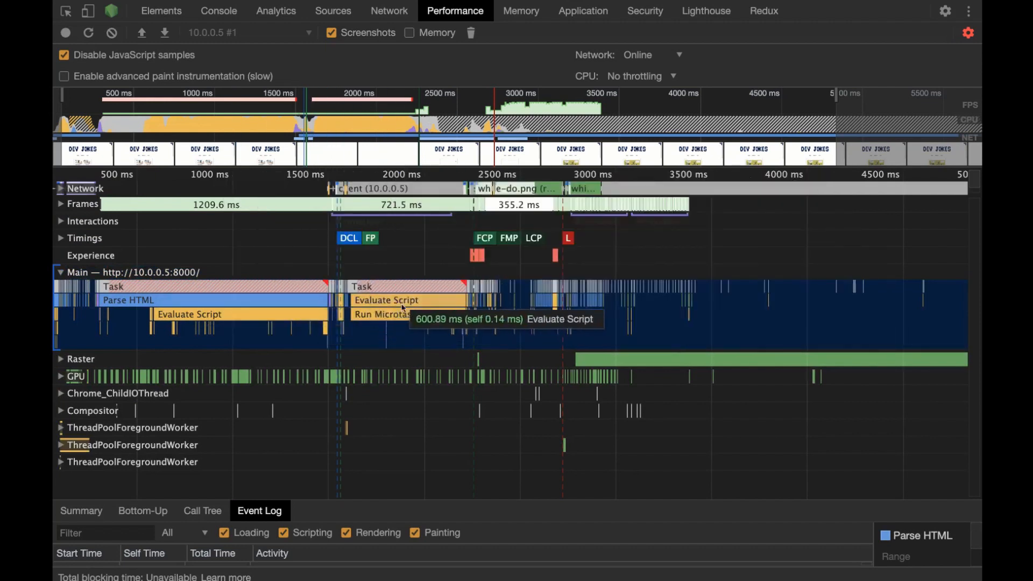
scroll(622, 319, "up", 1)
scroll(623, 319, "up", 2)
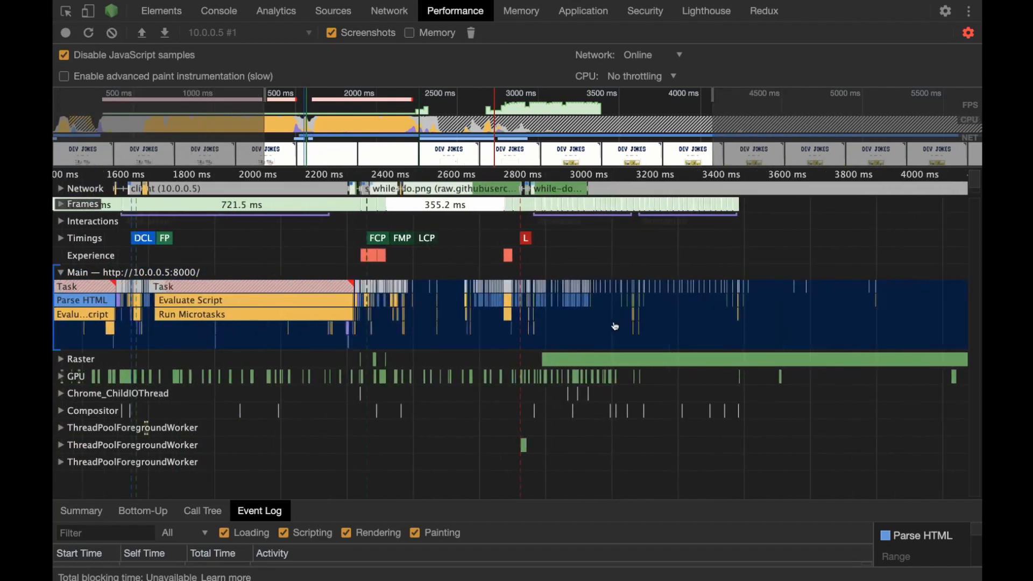
left_click_drag(593, 317, 798, 320)
left_click_drag(466, 320, 518, 320)
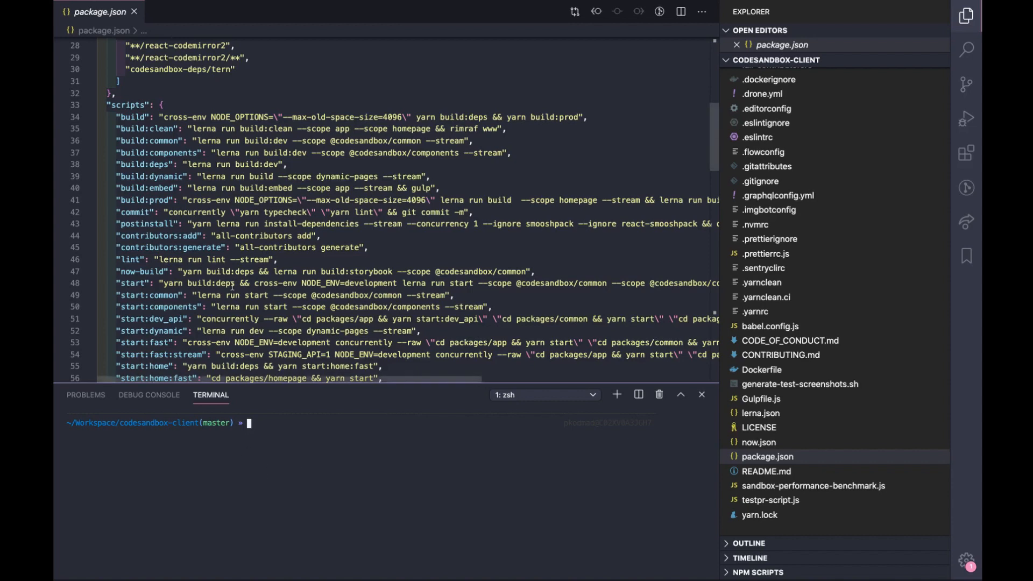
Step: In VS Code, look through the scripts in the codesandbox-client package.json and locate the start script
scroll(197, 113, "up", 10)
scroll(205, 147, "down", 10)
scroll(205, 147, "down", 2)
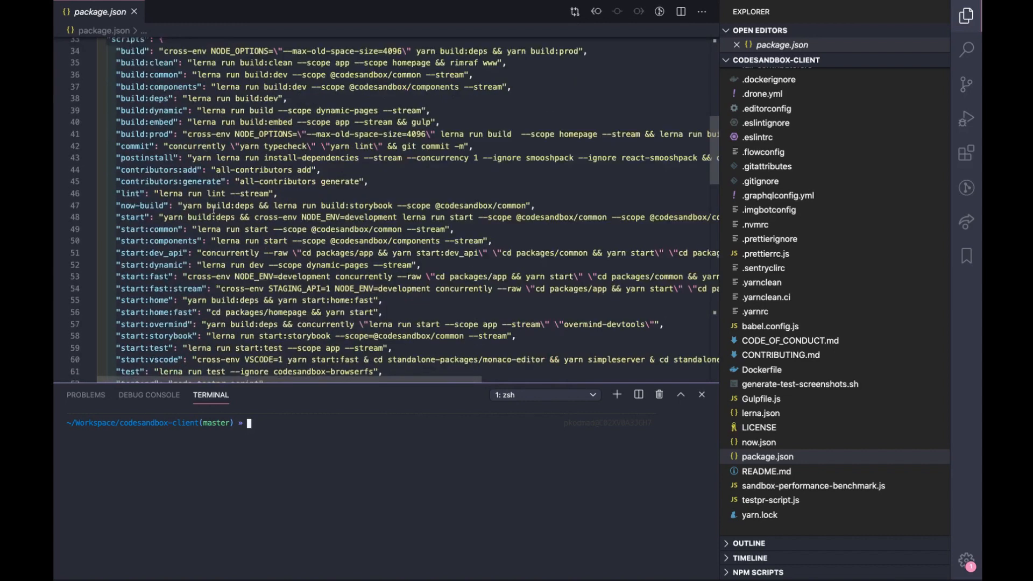
scroll(214, 210, "down", 1)
left_click(151, 185)
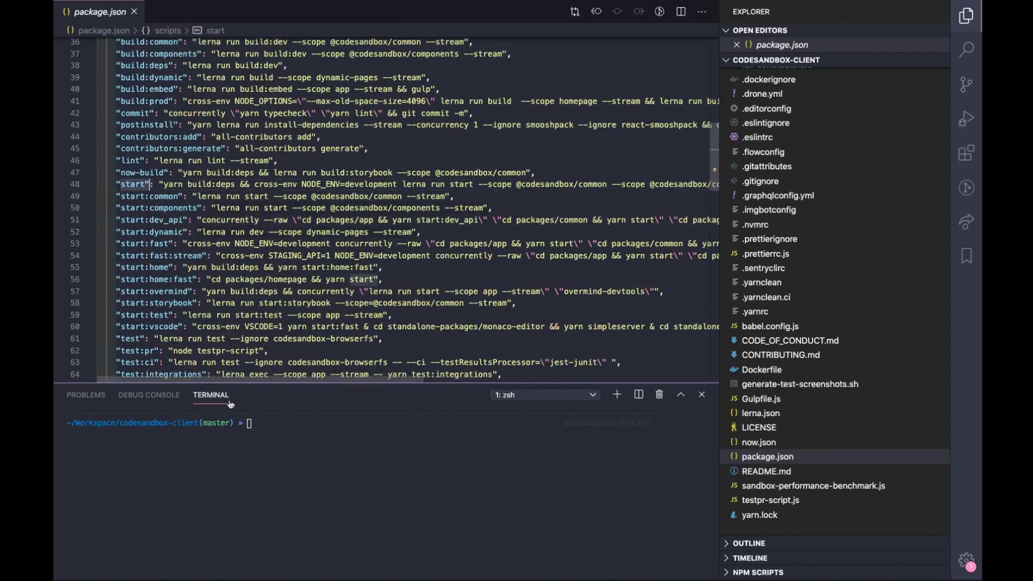
Step: Start the CodeSandbox client from the integrated terminal with yarn start
left_click(312, 447)
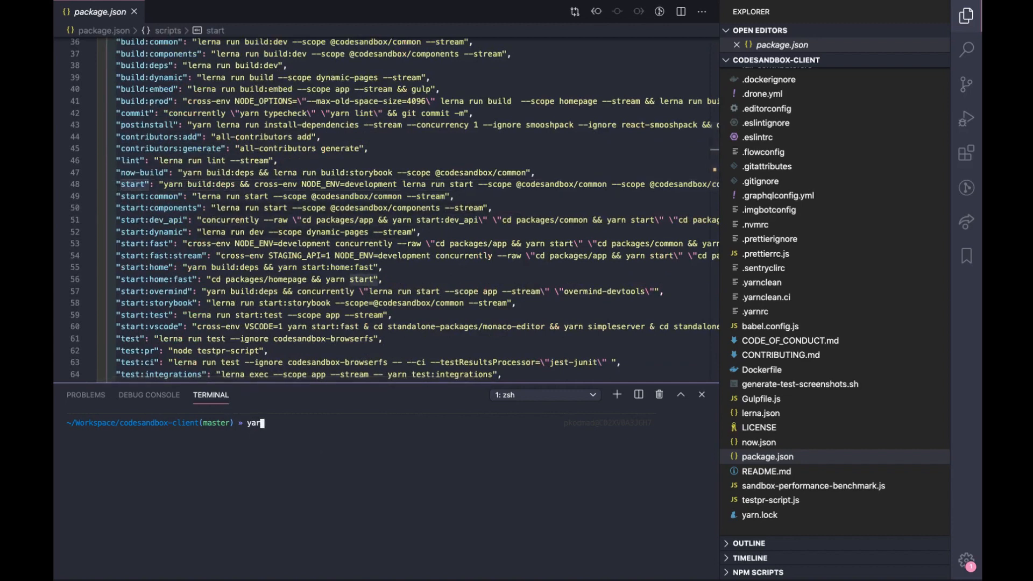
type("yarn start")
key("Return")
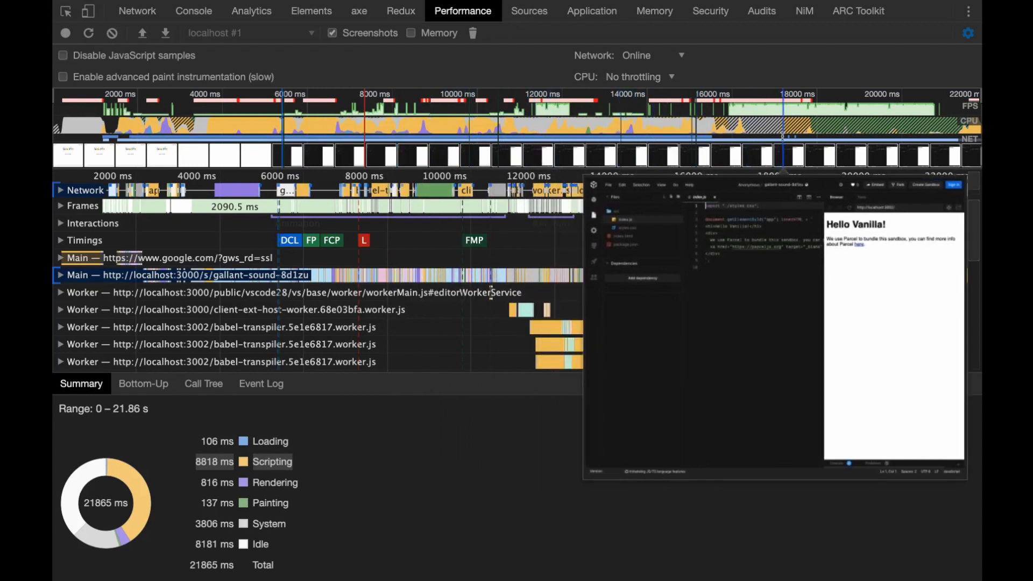
Step: Hide the screenshots in the localhost recording and narrow the timeline to 2.50 s – 8.98 s
left_click(332, 34)
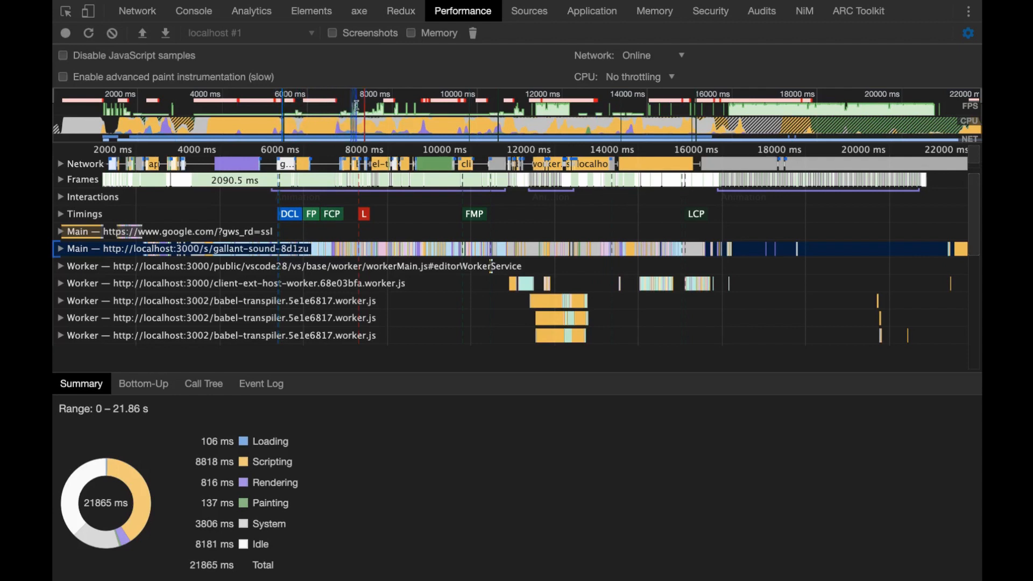
left_click_drag(355, 105, 626, 99)
left_click_drag(582, 95, 56, 188)
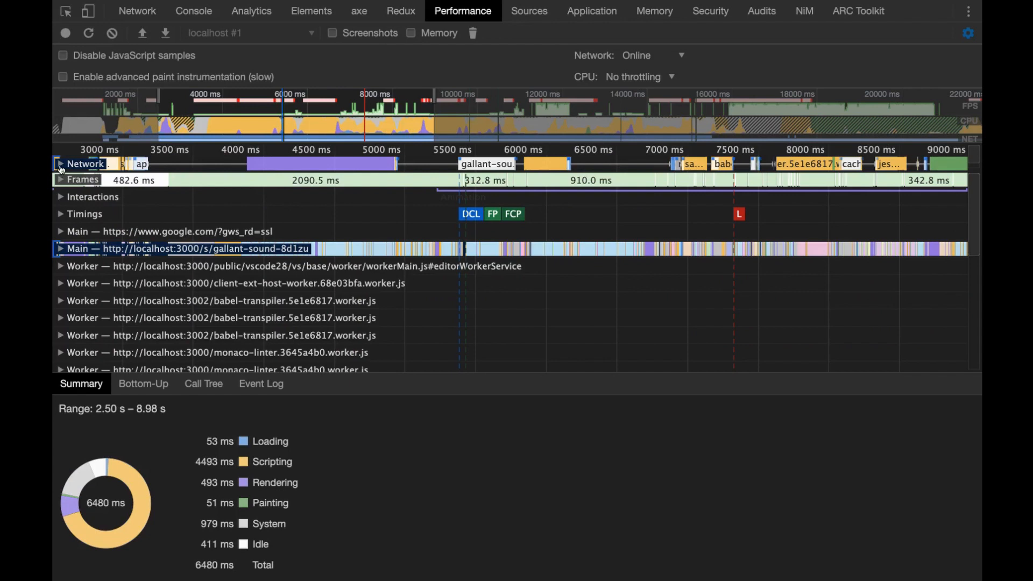
Step: Expand the Network track over the full recording and inspect the gallant-sound-8d1zu page request and the following requests through app.js
left_click(61, 165)
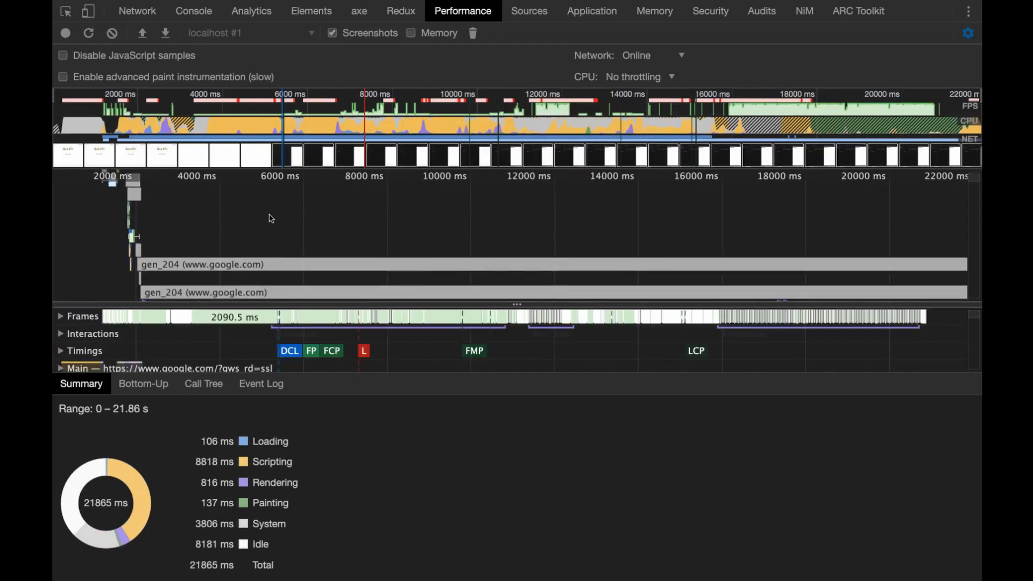
scroll(227, 242, "down", 2)
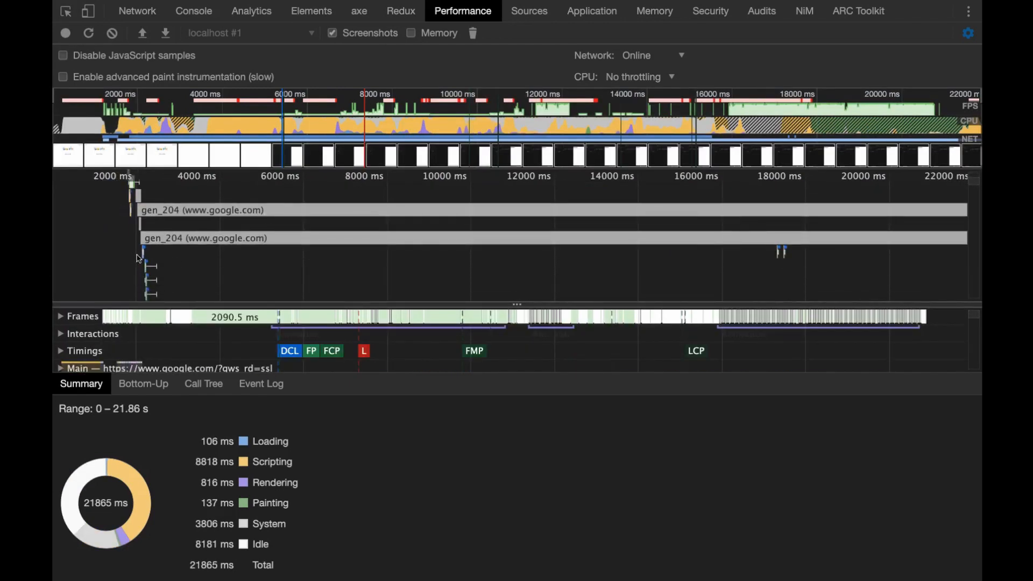
left_click(144, 255)
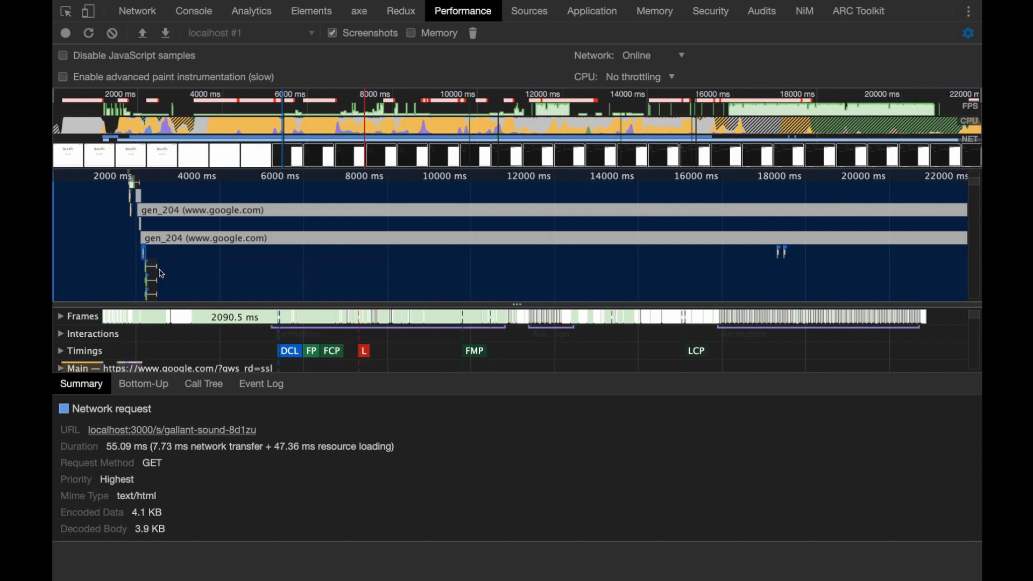
scroll(175, 238, "down", 2)
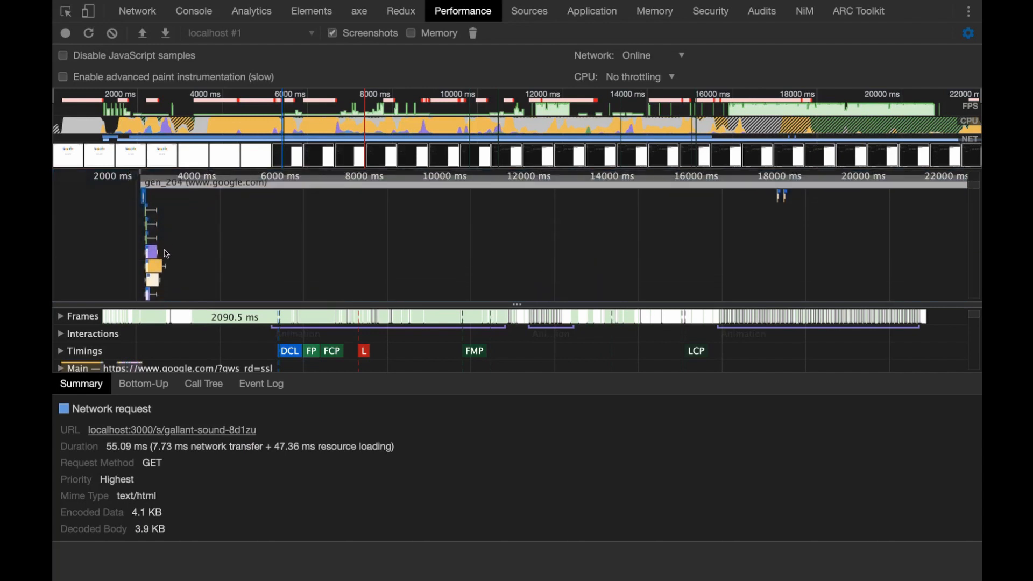
scroll(177, 288, "down", 2)
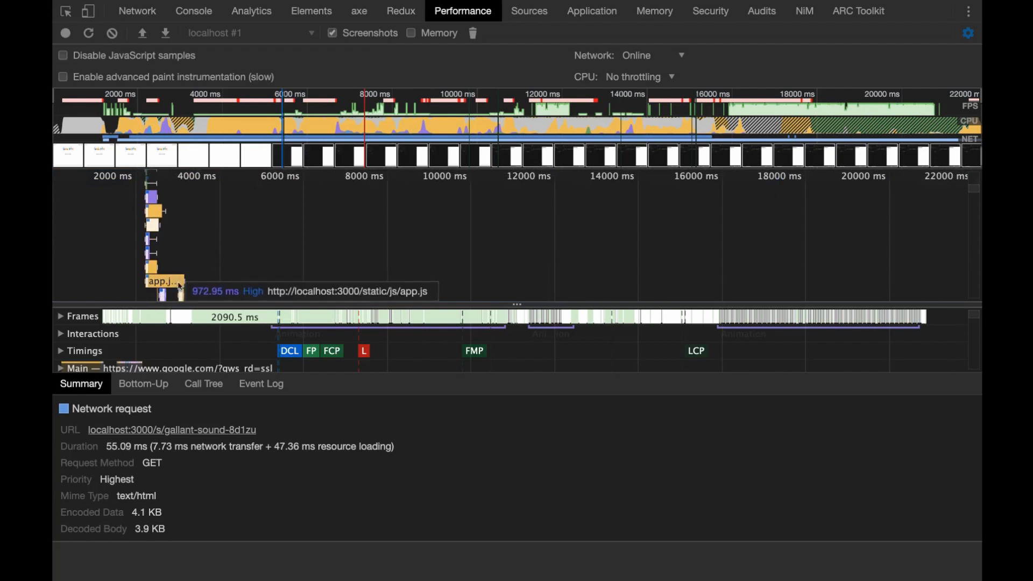
scroll(193, 262, "up", 2)
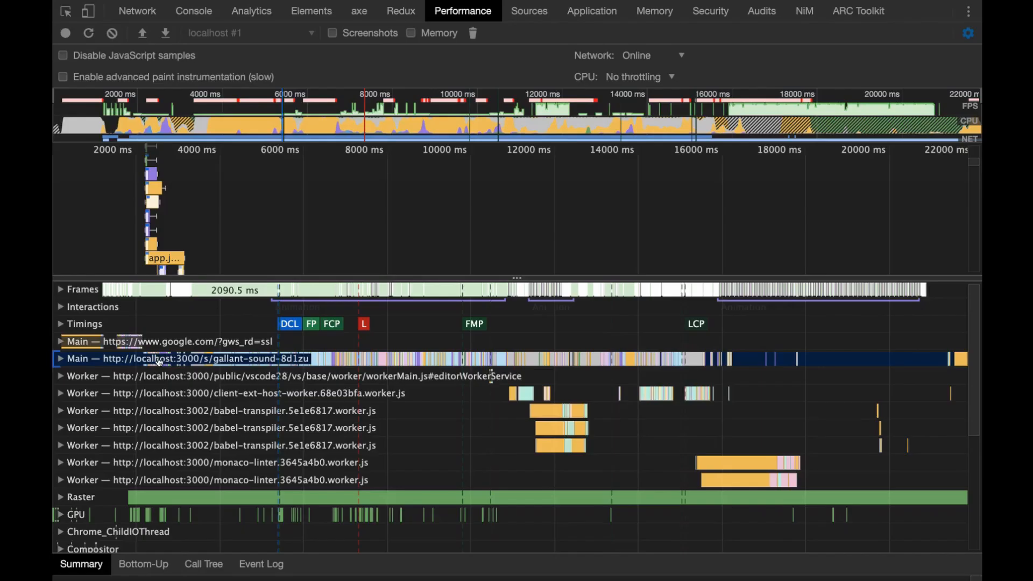
Step: Expand the Main track for localhost:3000/s/gallant-sound-8d1zu and examine its long tasks up to about 13000 ms under the network requests
left_click(159, 362)
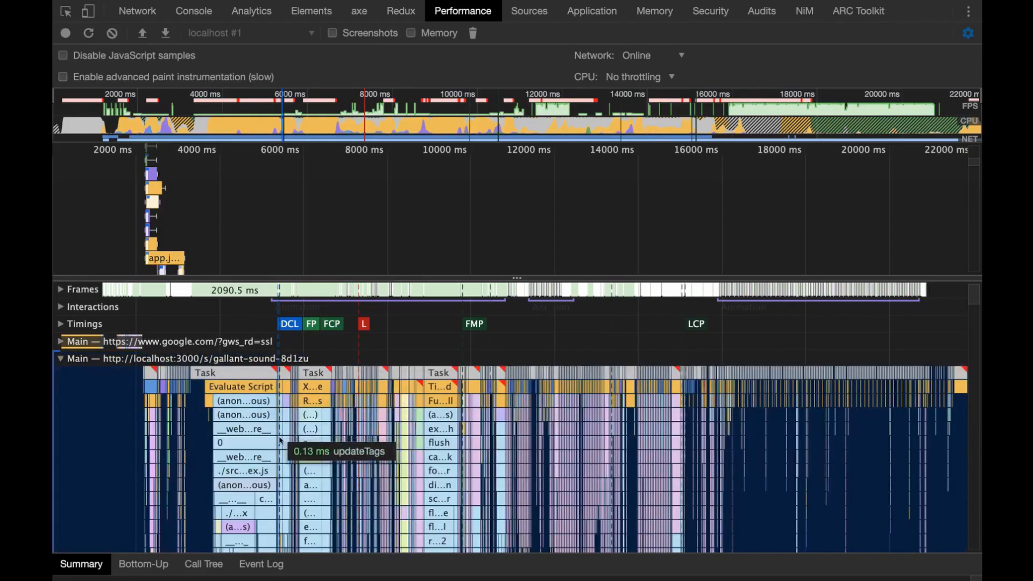
scroll(179, 379, "up", 3)
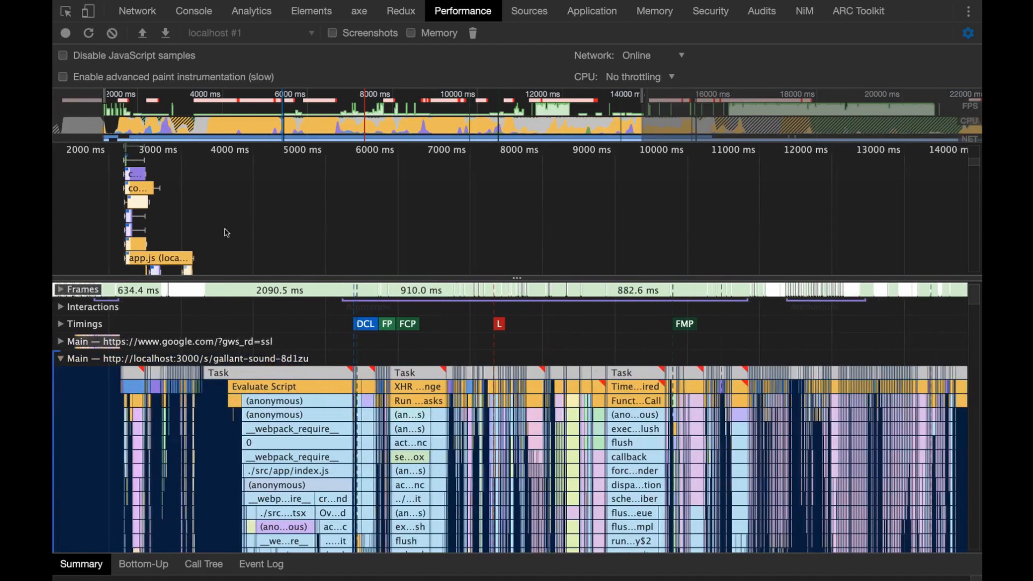
left_click_drag(226, 233, 315, 233)
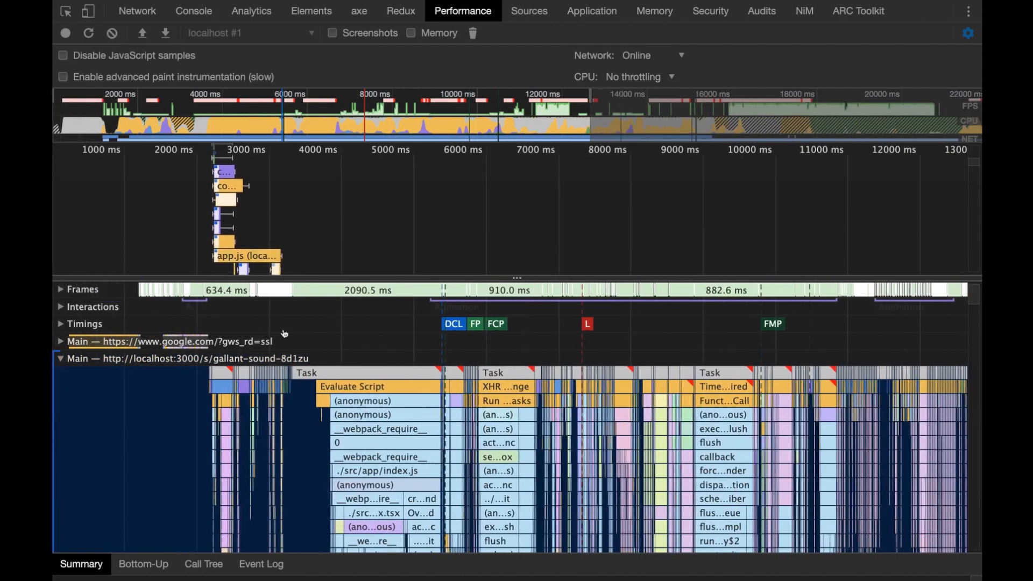
scroll(304, 301, "down", 2)
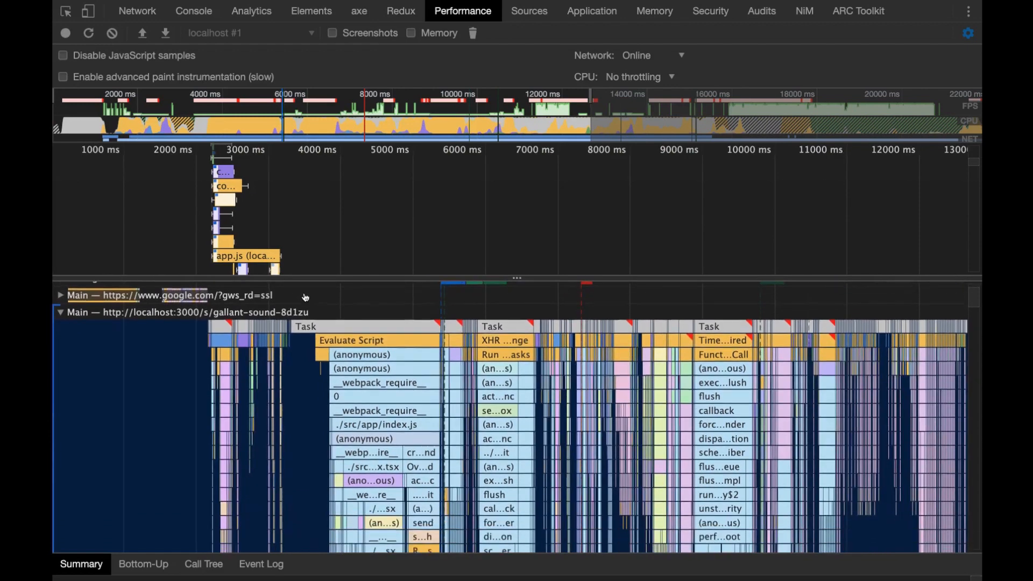
scroll(305, 298, "down", 1)
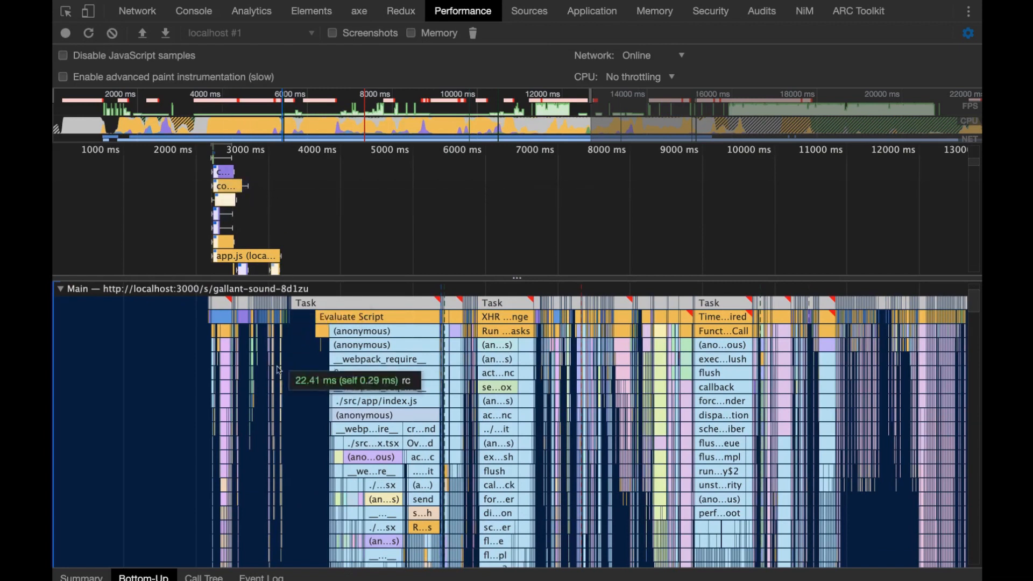
Step: Enlarge the details area, review the Summary, Bottom-Up and Call Tree views, return to Summary and shrink the area again
left_click_drag(397, 578, 413, 462)
left_click(81, 462)
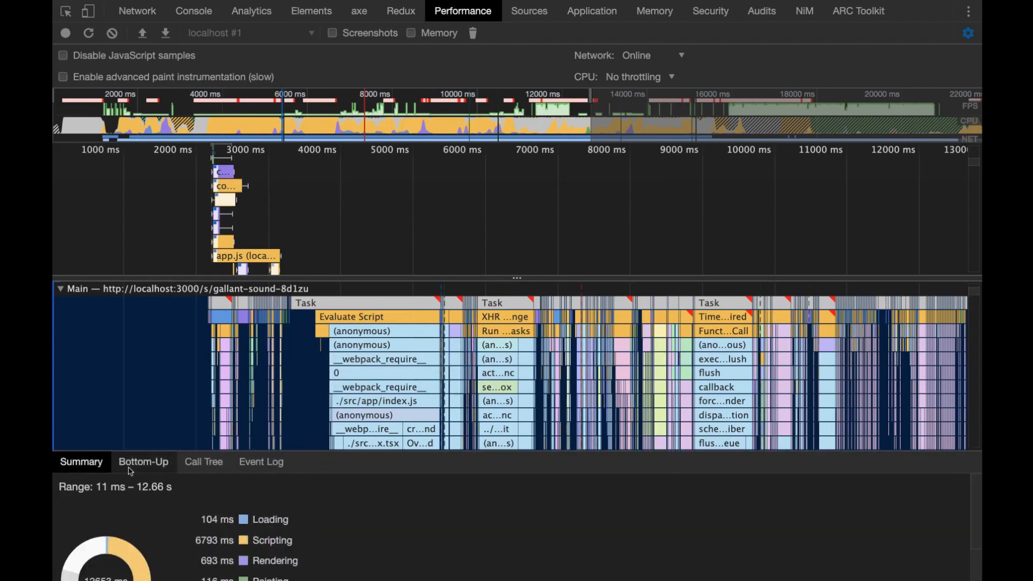
left_click(154, 466)
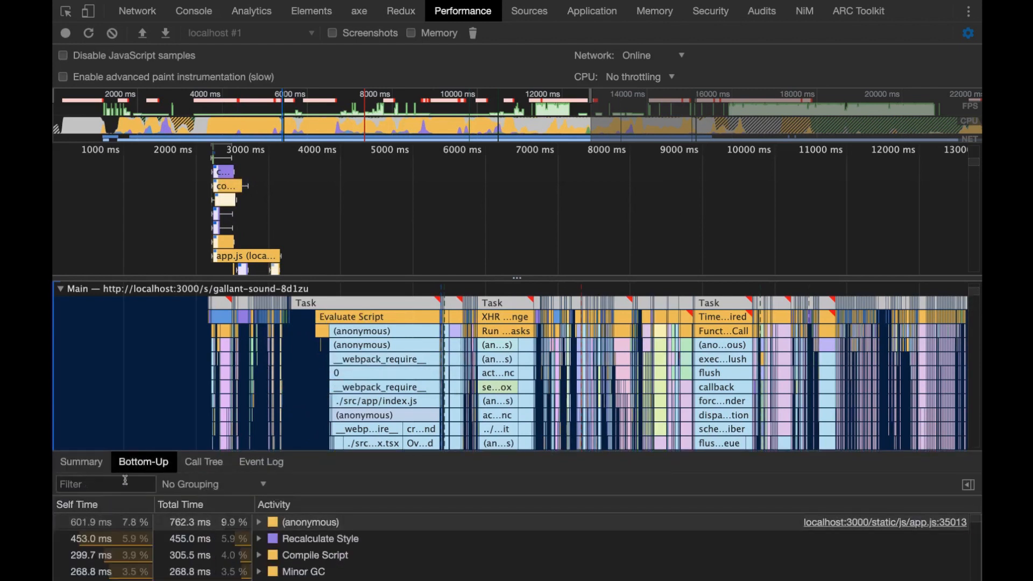
left_click(195, 466)
left_click(80, 464)
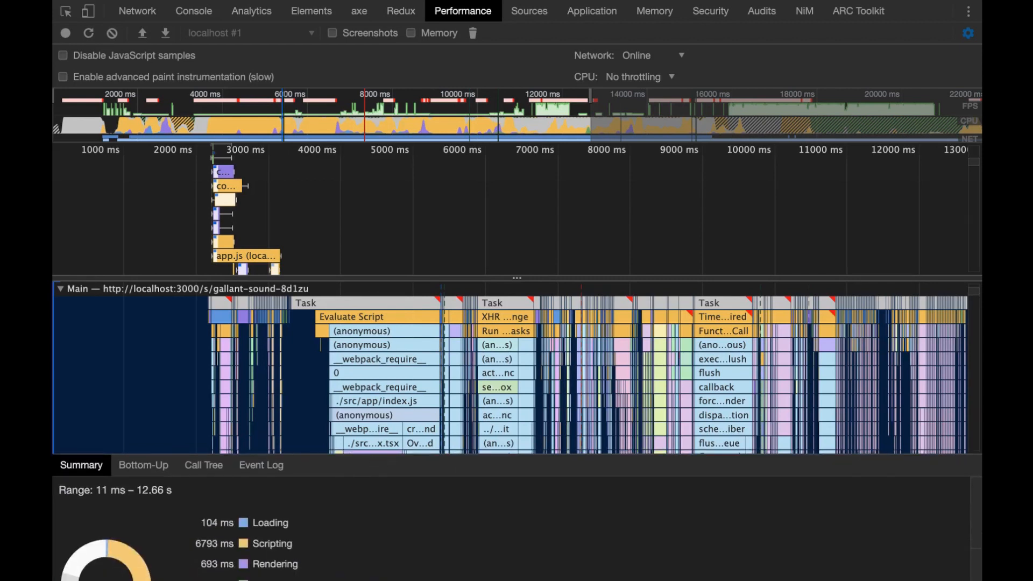
left_click_drag(306, 469, 306, 540)
Step: Focus the timeline on about 1.85–4.30 s and inspect the Evaluate Script event under Parse HTML alongside the initial requests
scroll(218, 323, "up", 6)
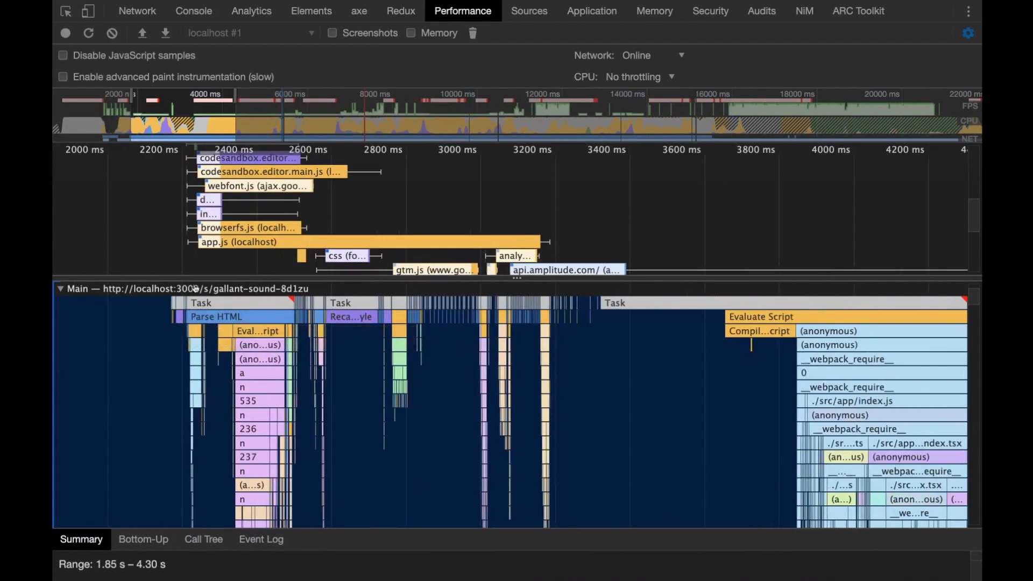
scroll(182, 246, "up", 2)
scroll(182, 246, "up", 1)
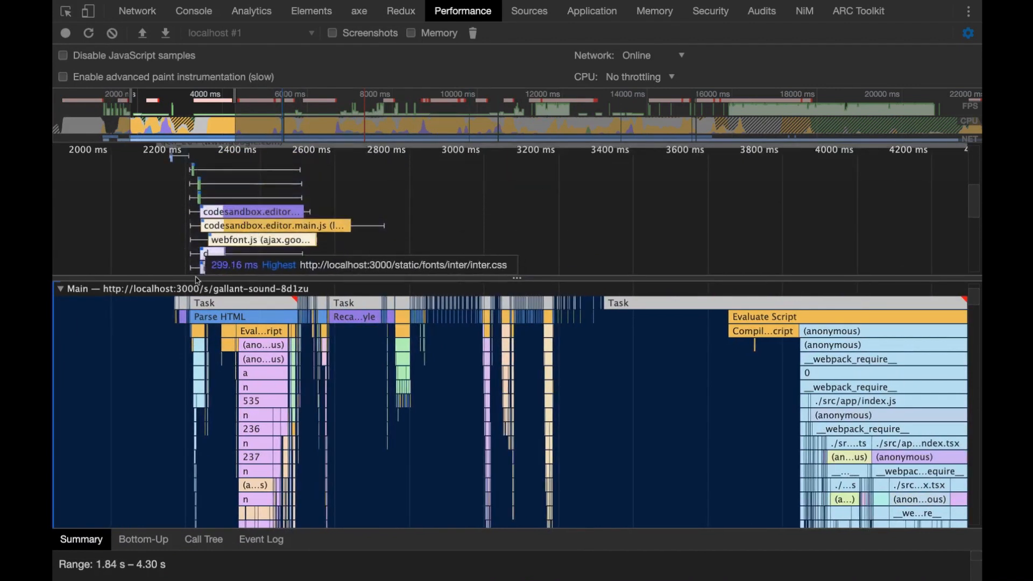
left_click(230, 337)
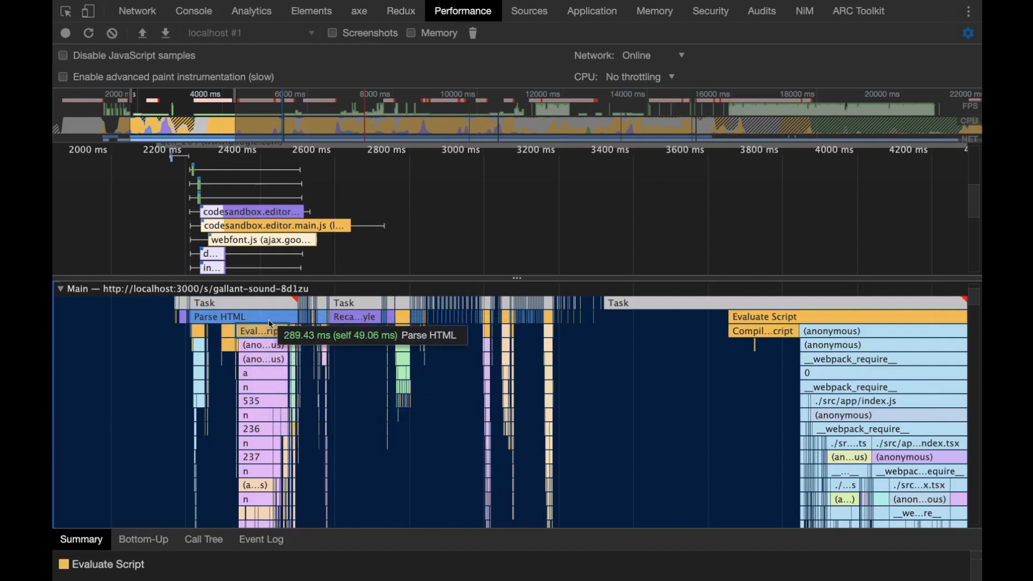
Step: Inspect the codesandbox.editor.main.js request and the long Evaluate Script event that starts shortly before 3800 ms
scroll(285, 215, "down", 3)
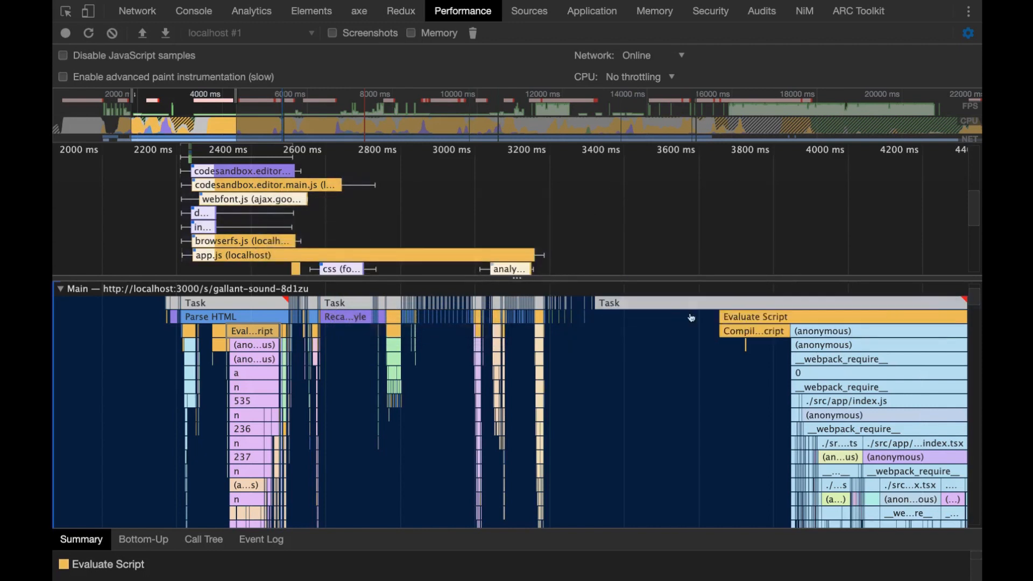
scroll(593, 315, "right", 5)
scroll(543, 319, "left", 3)
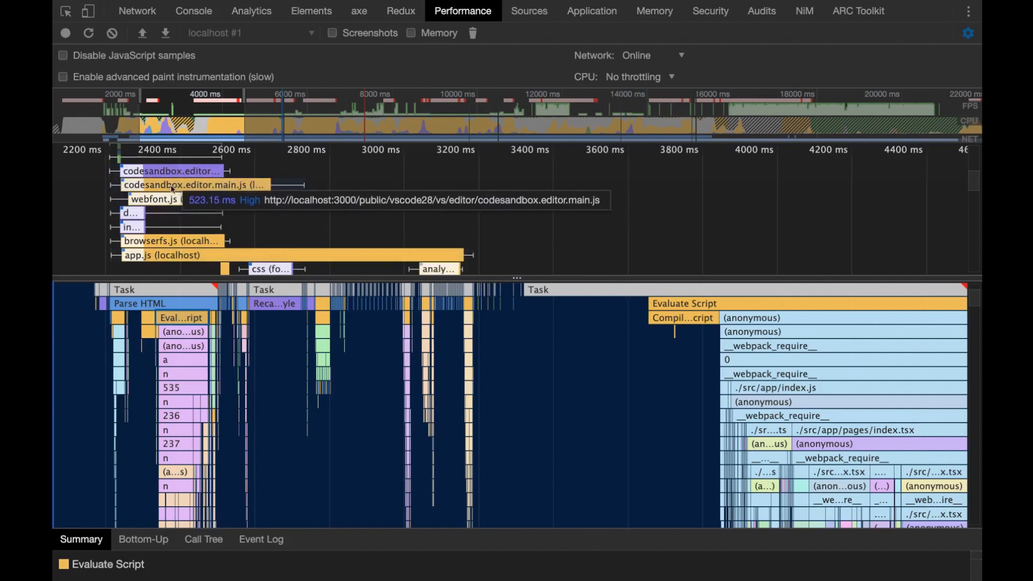
left_click(148, 187)
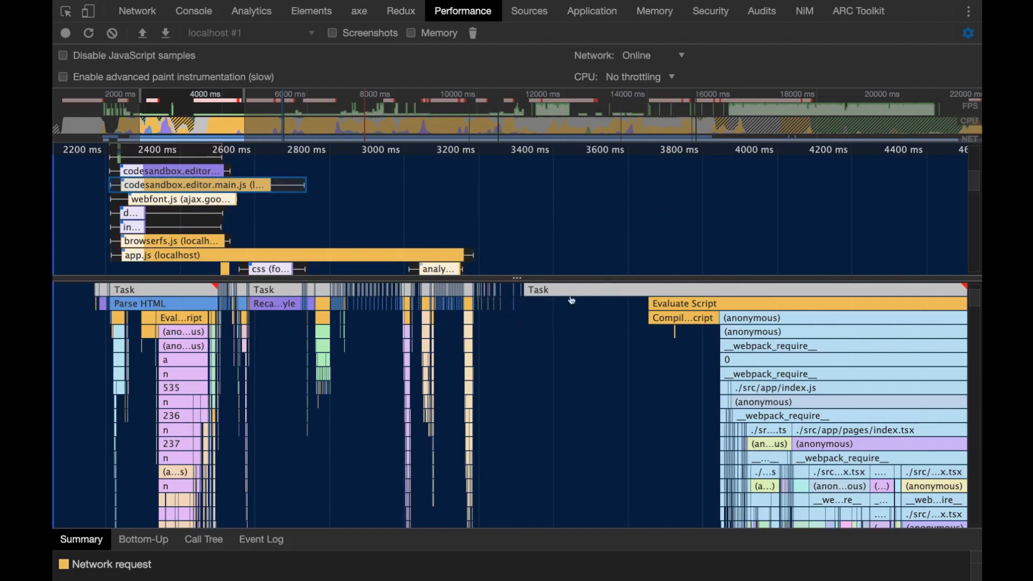
left_click_drag(643, 309, 297, 294)
left_click(387, 289)
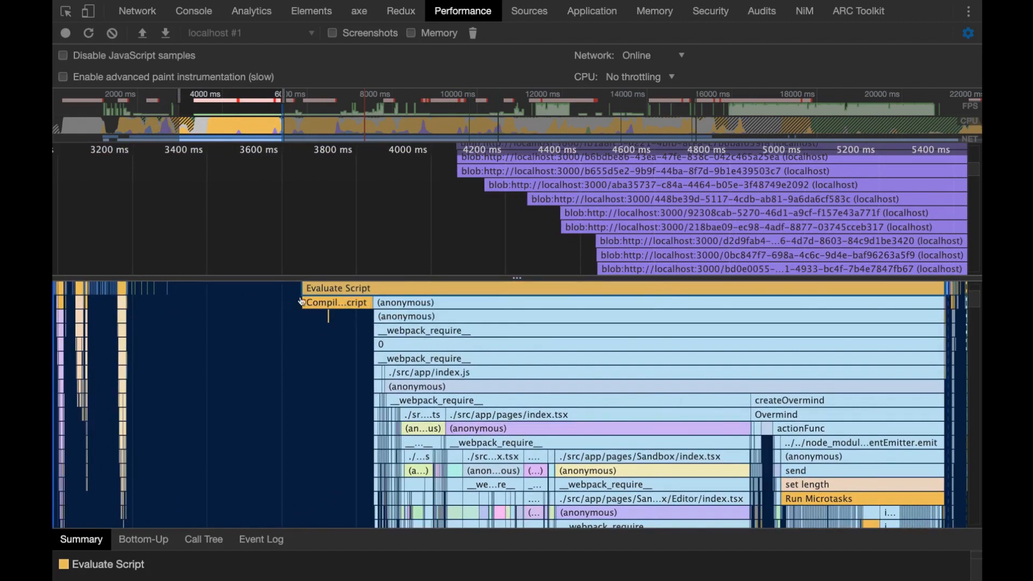
Step: Inspect the ./src/app/pages/index.tsx and ./src/app/pages/Sandbox/index.tsx calls and the call stack nested around them
left_click(463, 414)
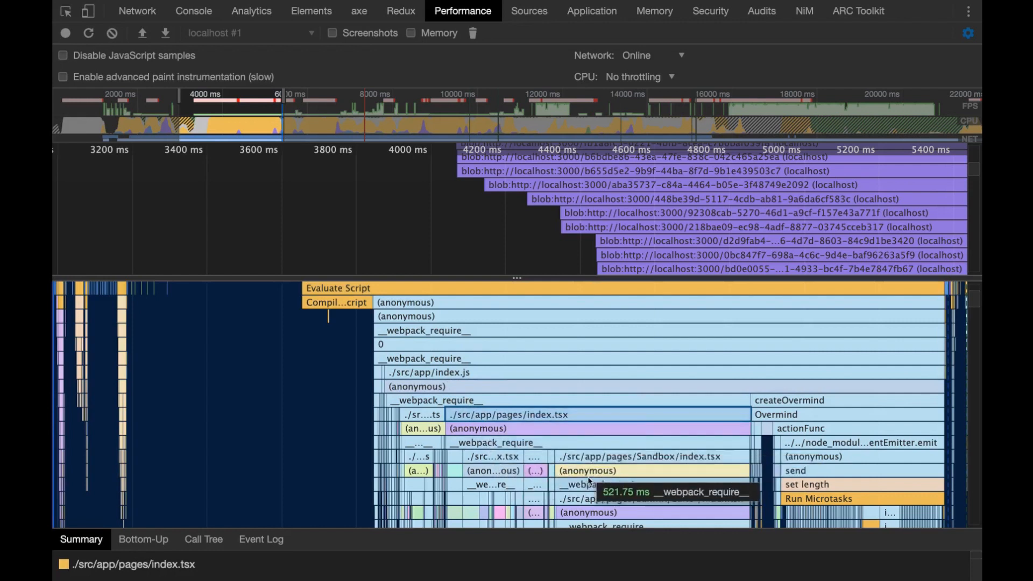
left_click(600, 457)
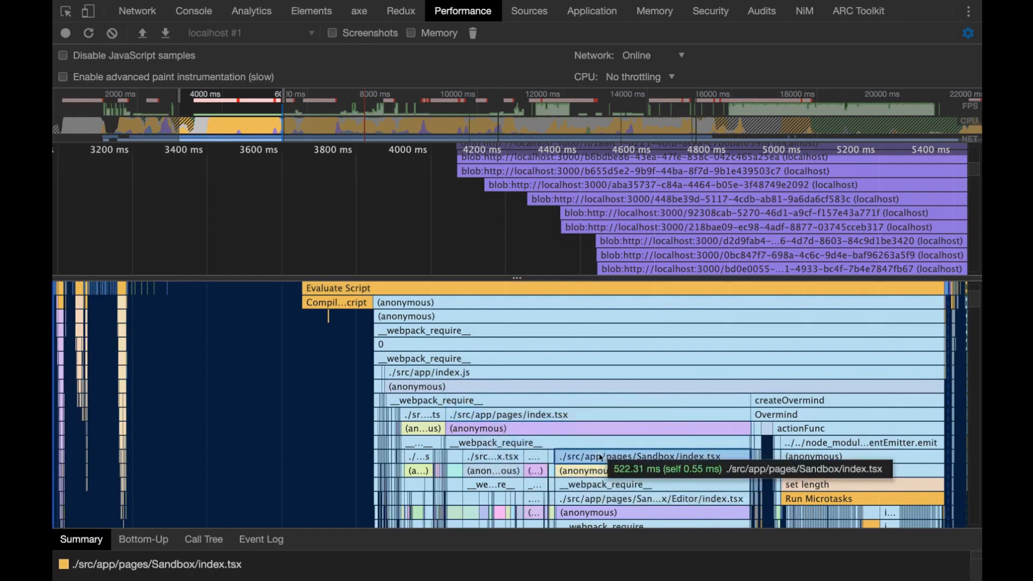
left_click_drag(600, 458, 497, 397)
scroll(498, 397, "down", 5)
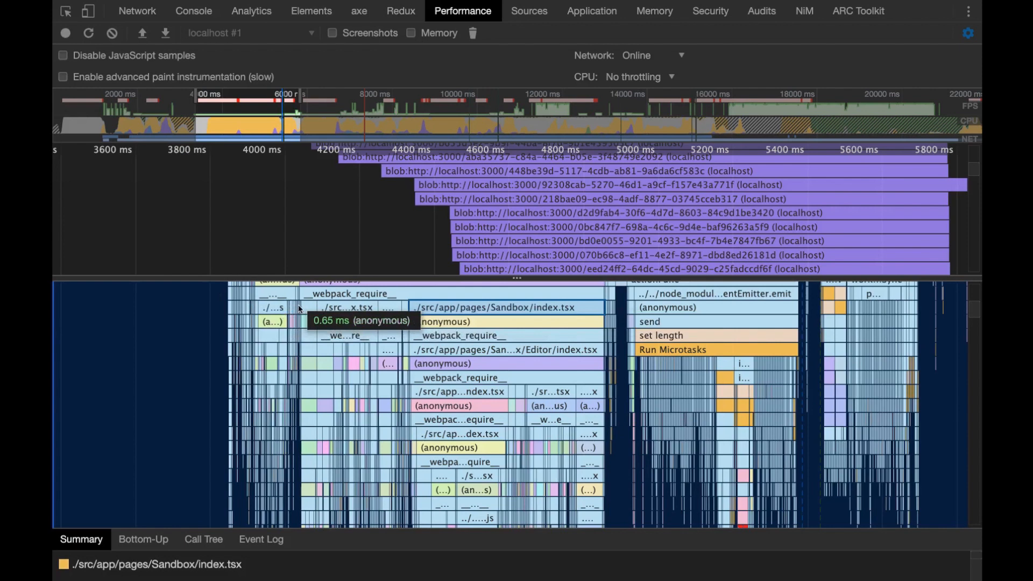
scroll(377, 322, "up", 4)
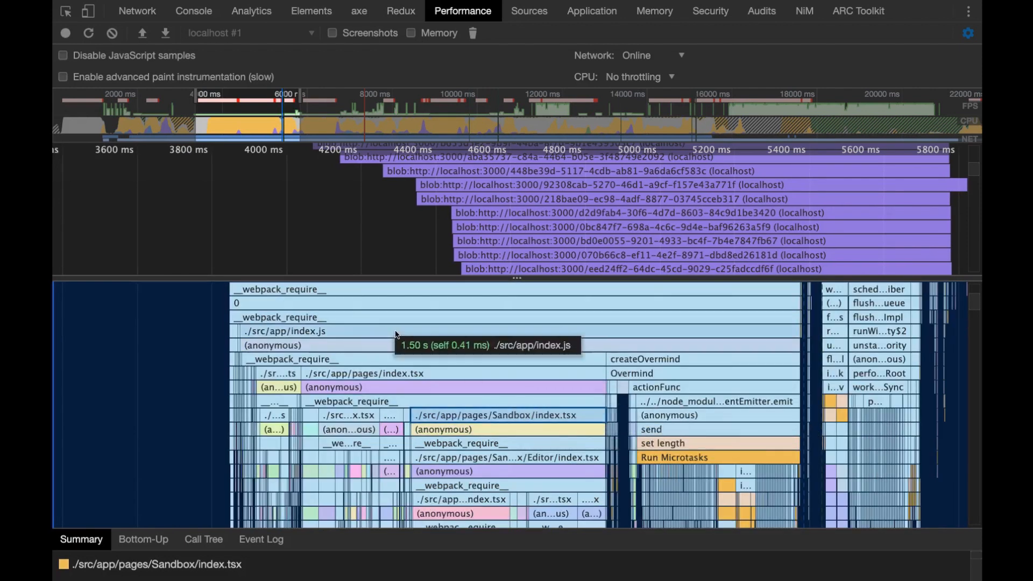
scroll(446, 357, "down", 2)
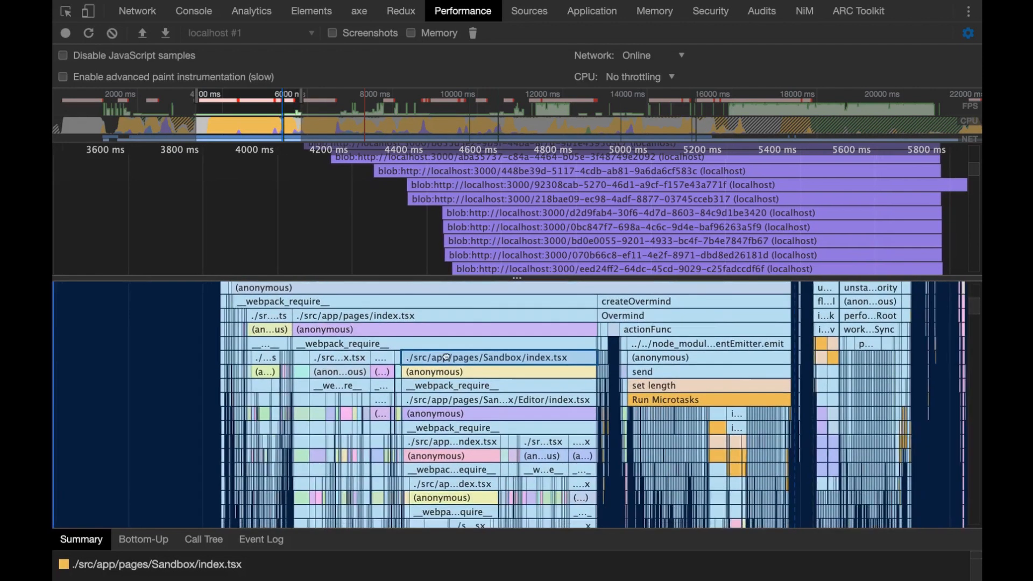
Step: Expand the Timings track of the localhost:3000 recording and examine the React component timings around DCL, FP and FCP
scroll(471, 413, "down", 1)
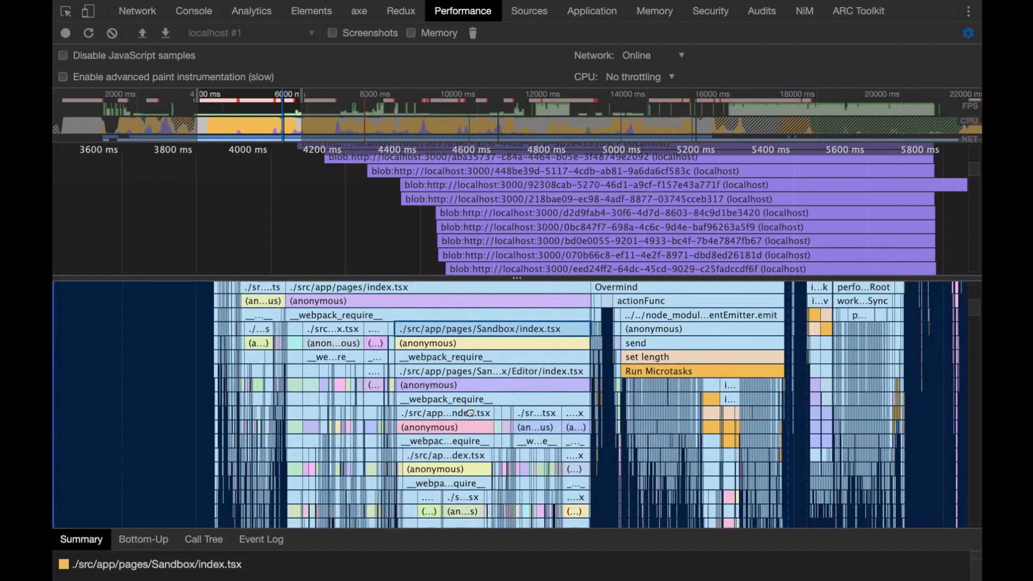
scroll(401, 431, "up", 8)
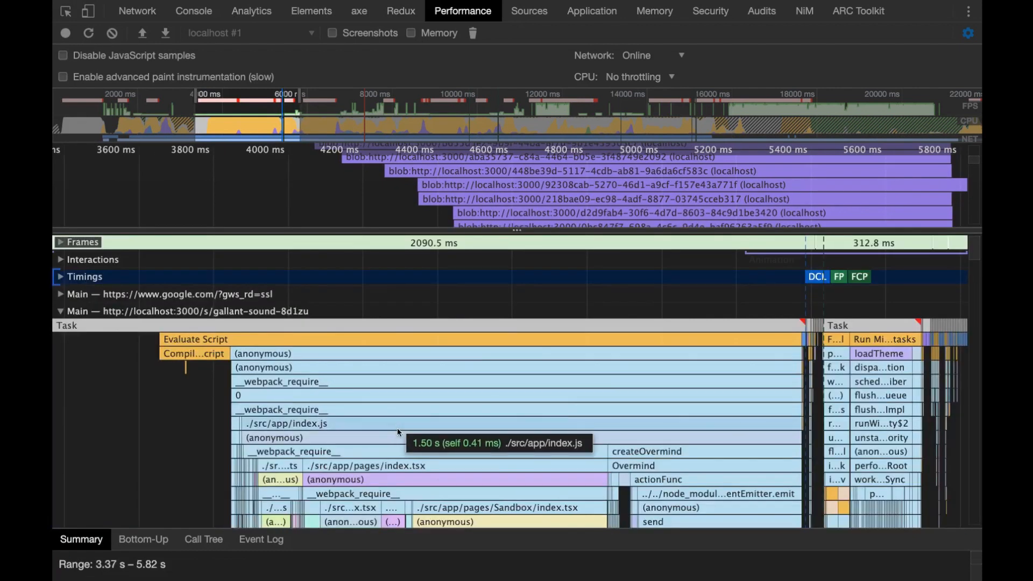
left_click(72, 279)
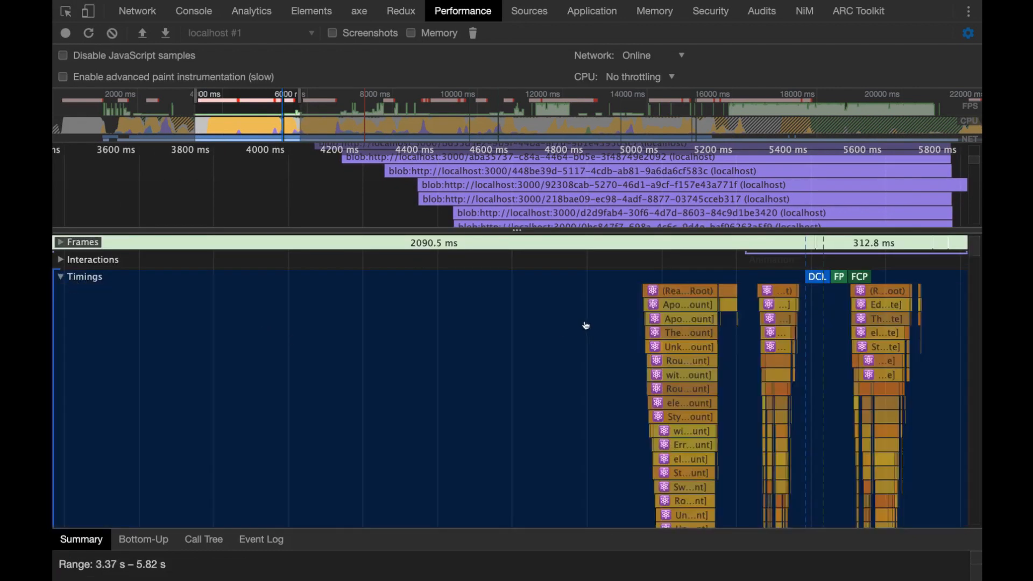
scroll(607, 430, "right", 2)
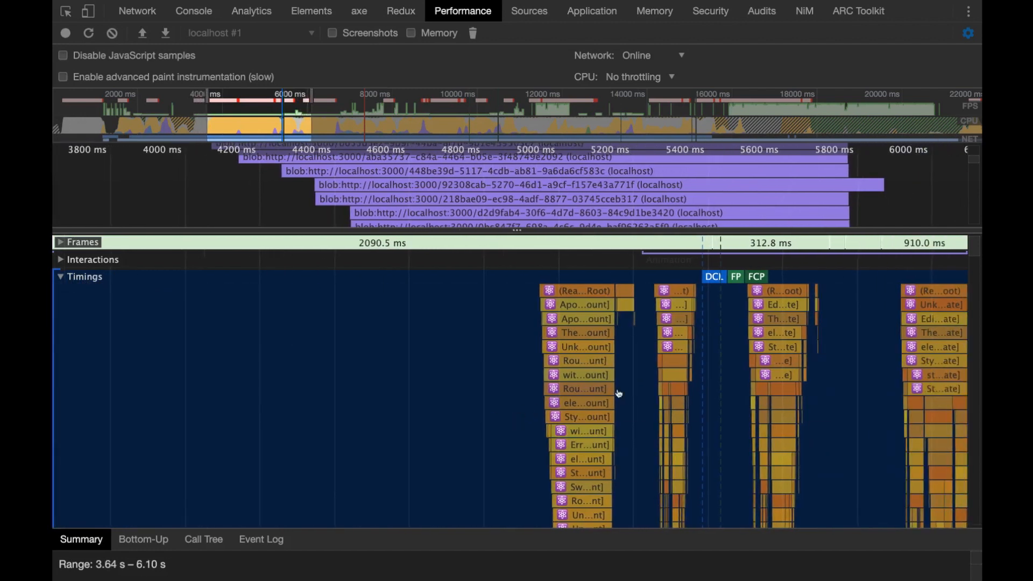
scroll(612, 397, "down", 5)
scroll(612, 397, "up", 6)
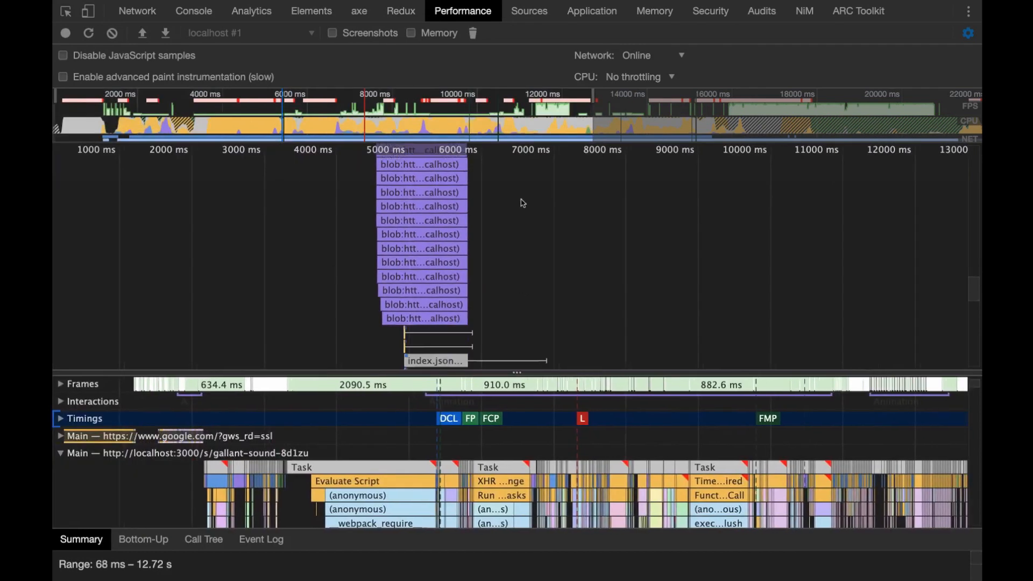
Step: Show the page screenshots above the timeline and inspect the index.json network request in an enlarged details area
scroll(521, 202, "down", 1)
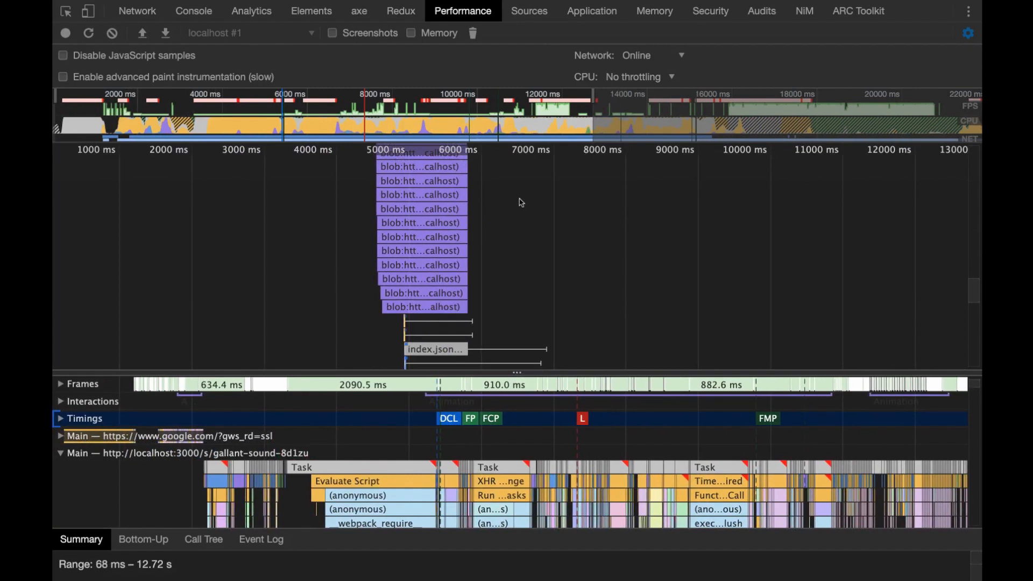
scroll(524, 266, "down", 2)
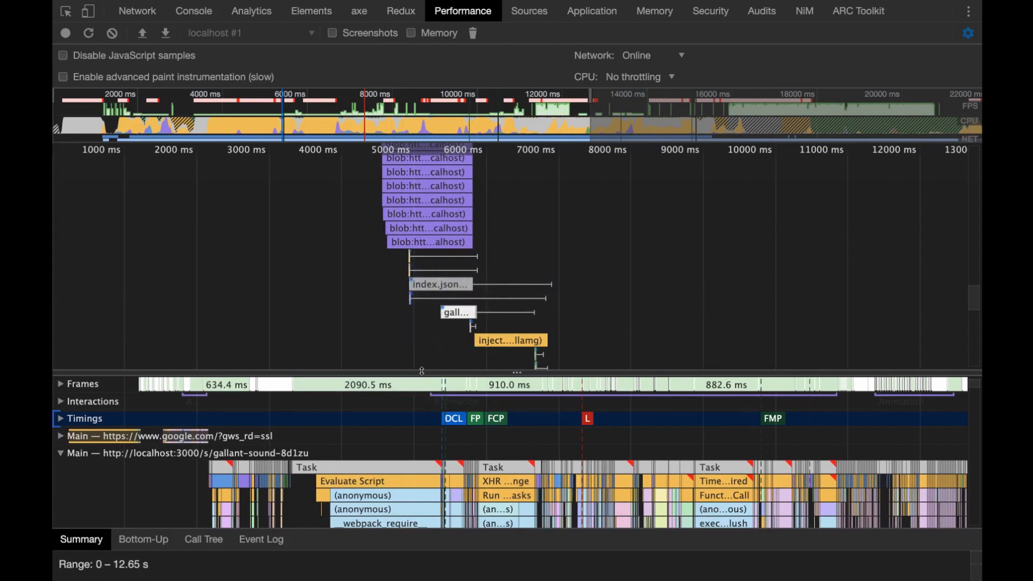
left_click_drag(422, 373, 430, 325)
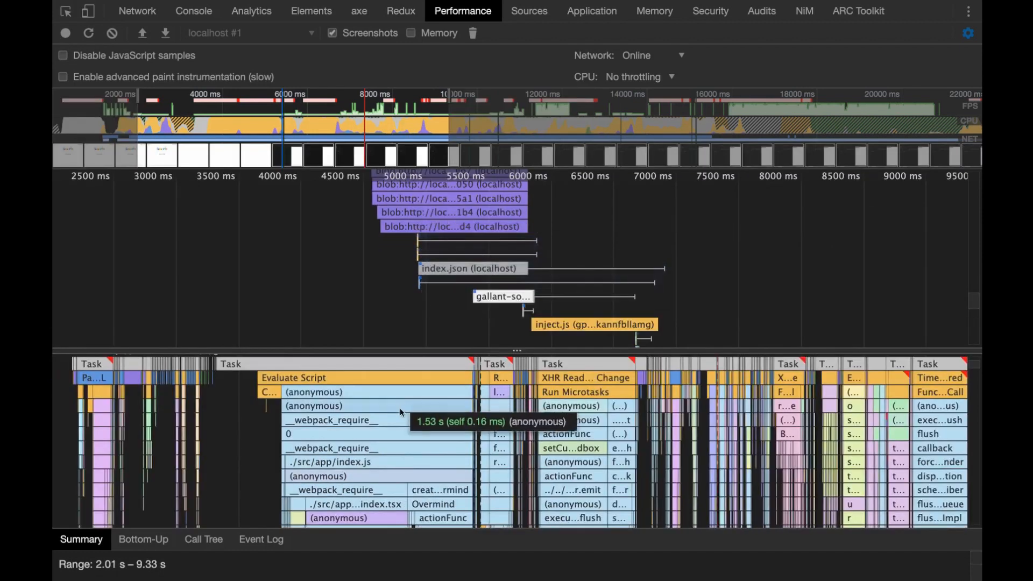
left_click_drag(404, 465, 402, 371)
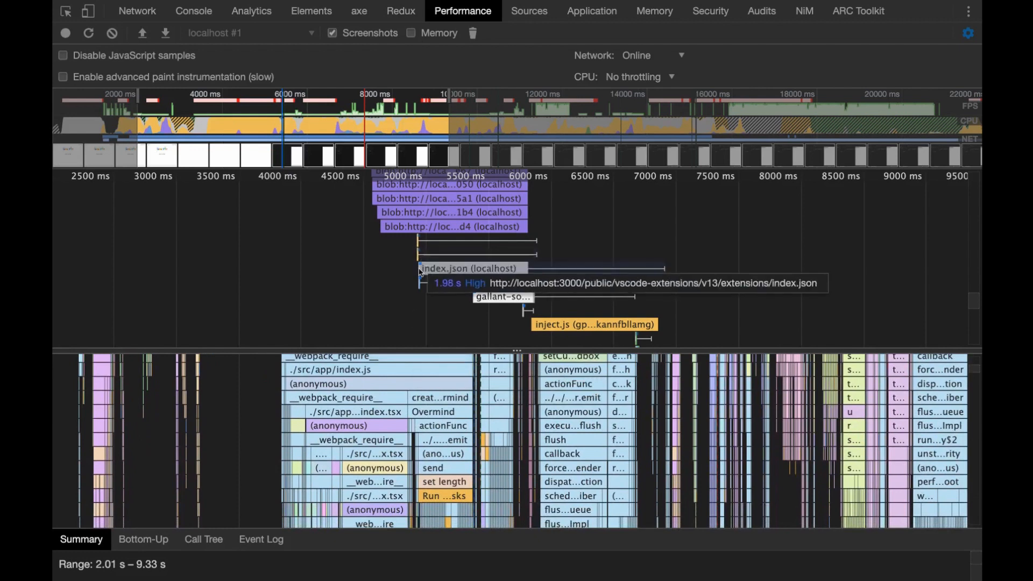
left_click(442, 270)
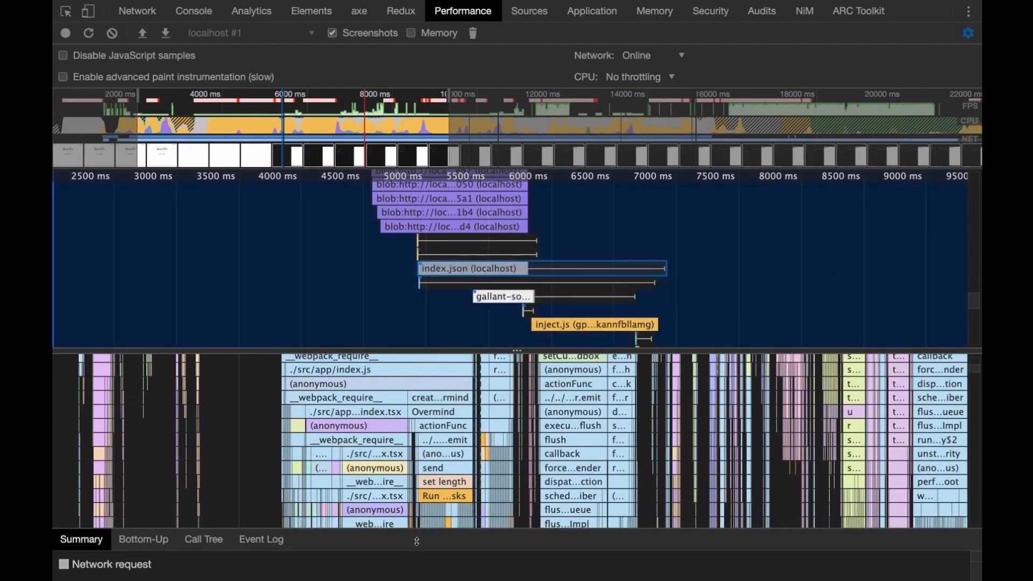
left_click_drag(418, 540, 424, 440)
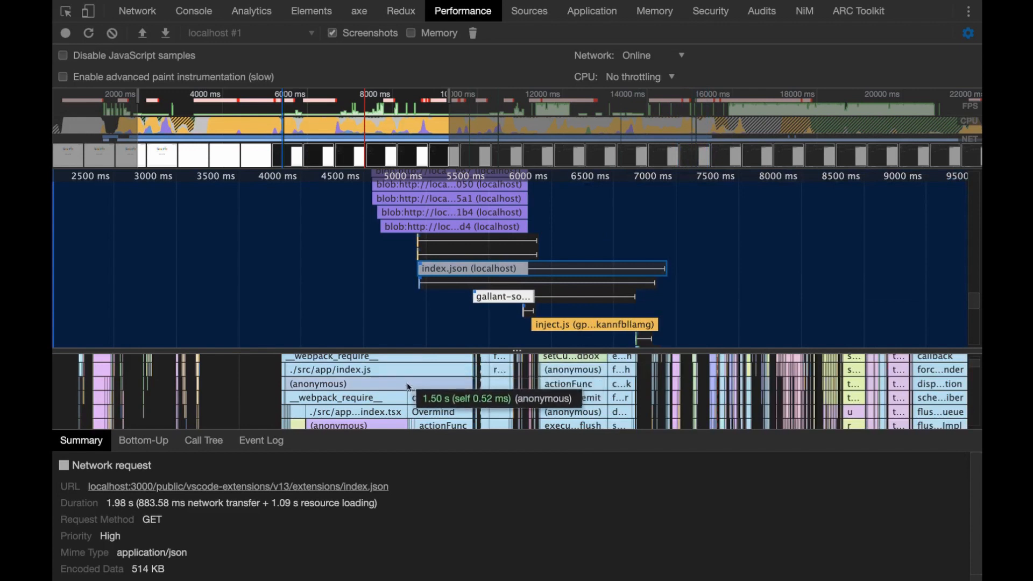
Step: Examine the main-thread tasks around the long Evaluate Script event, then widen the timeline range to the whole recording
scroll(412, 400, "down", 4)
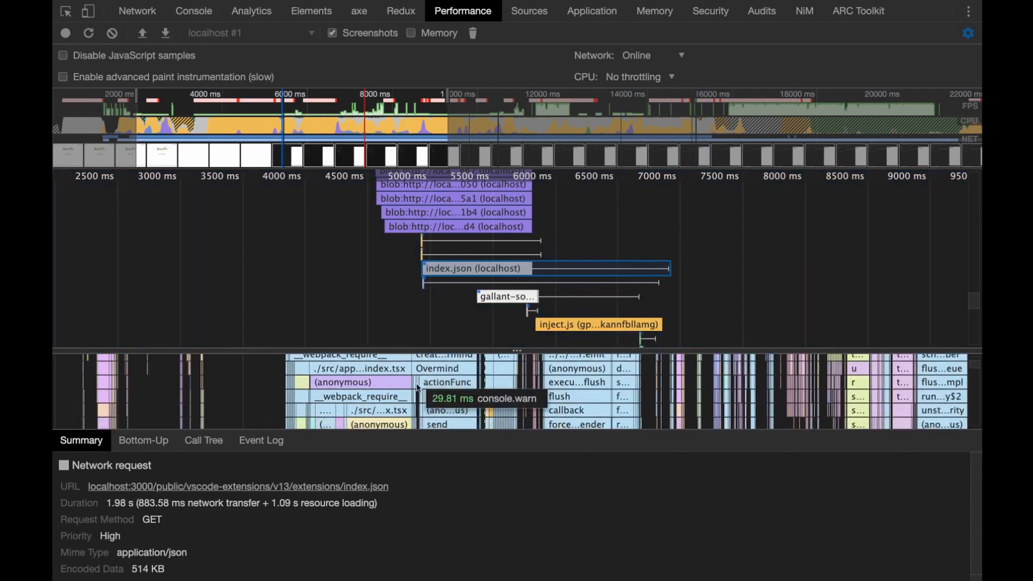
scroll(417, 386, "up", 3)
scroll(418, 387, "up", 1)
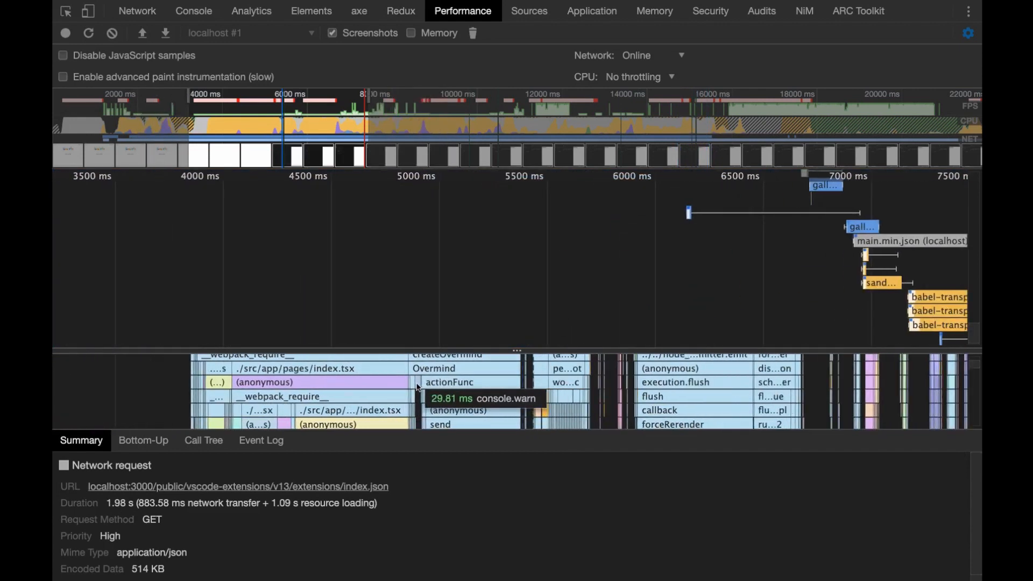
scroll(417, 386, "down", 3)
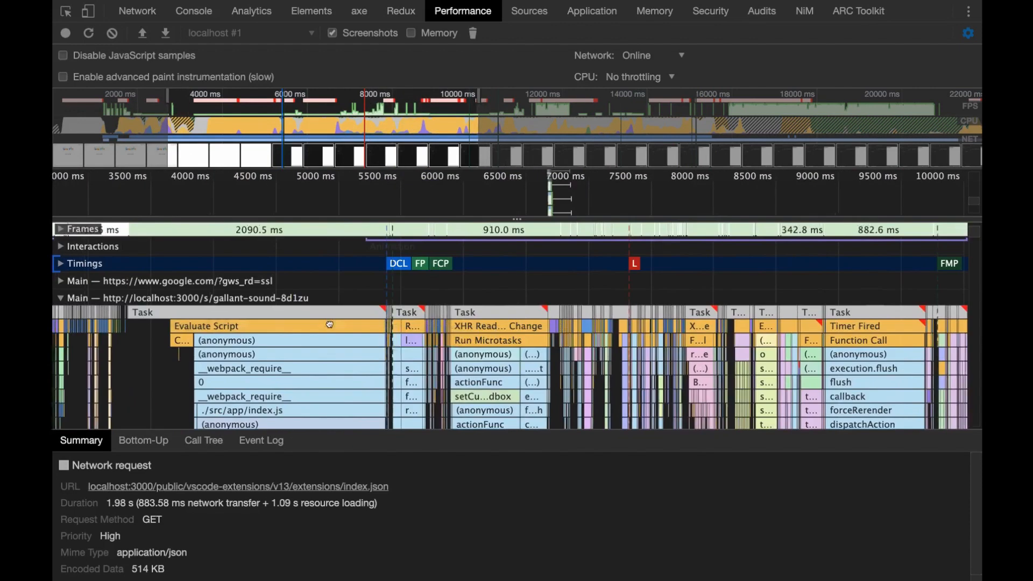
left_click_drag(330, 325, 398, 326)
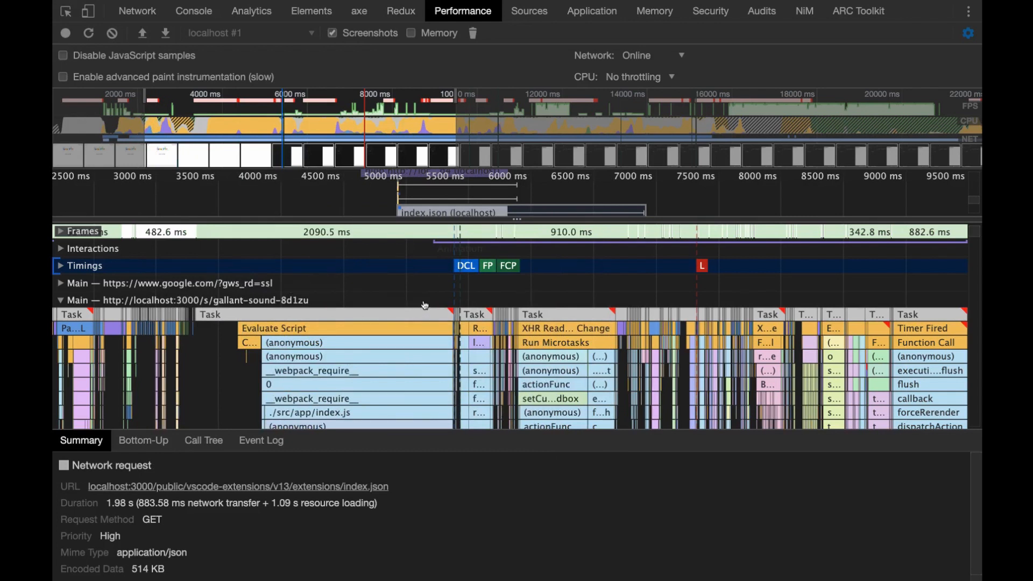
scroll(425, 305, "down", 5)
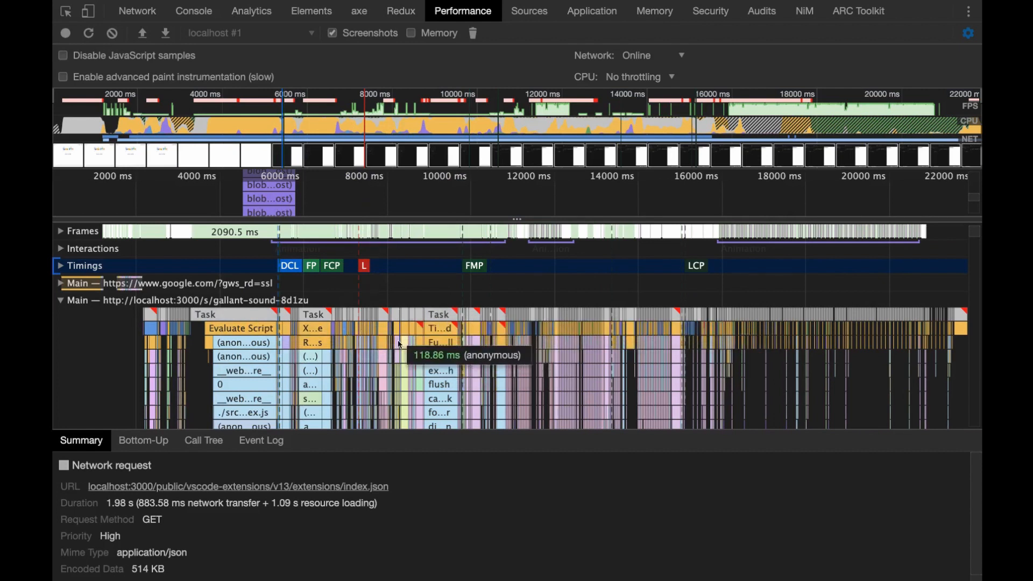
left_click_drag(370, 219, 366, 388)
scroll(327, 252, "up", 5)
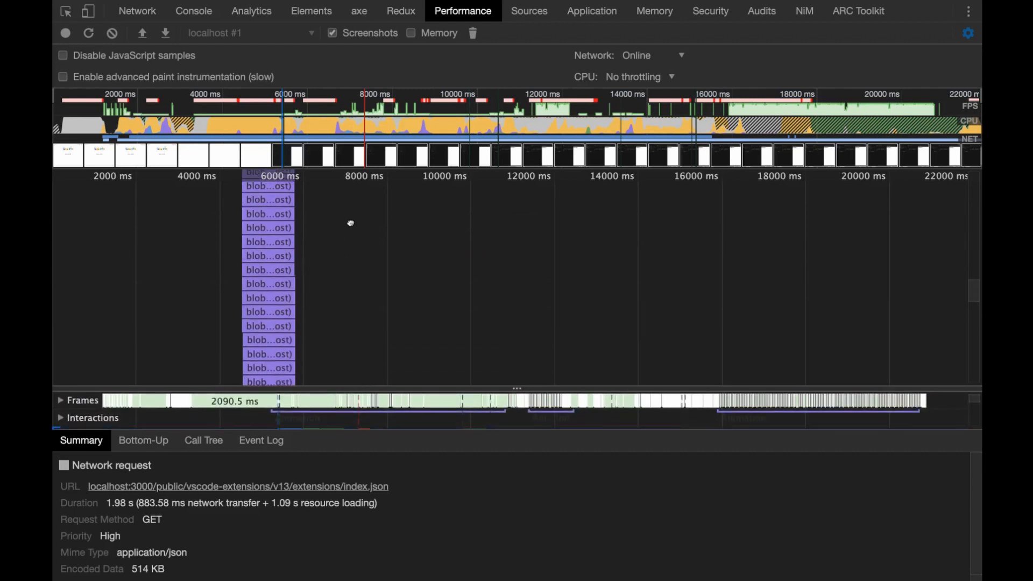
scroll(359, 258, "up", 5)
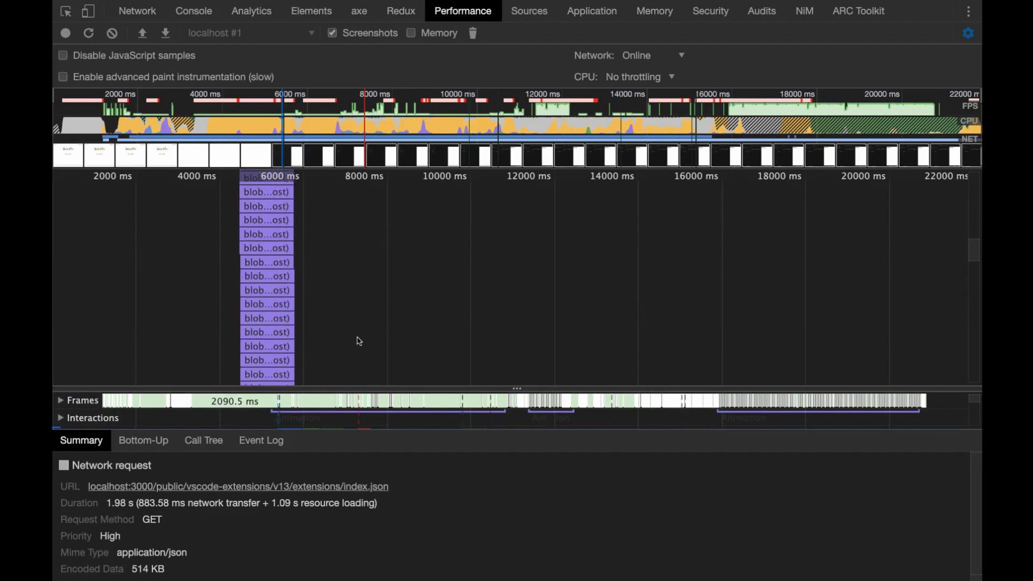
scroll(331, 226, "up", 8)
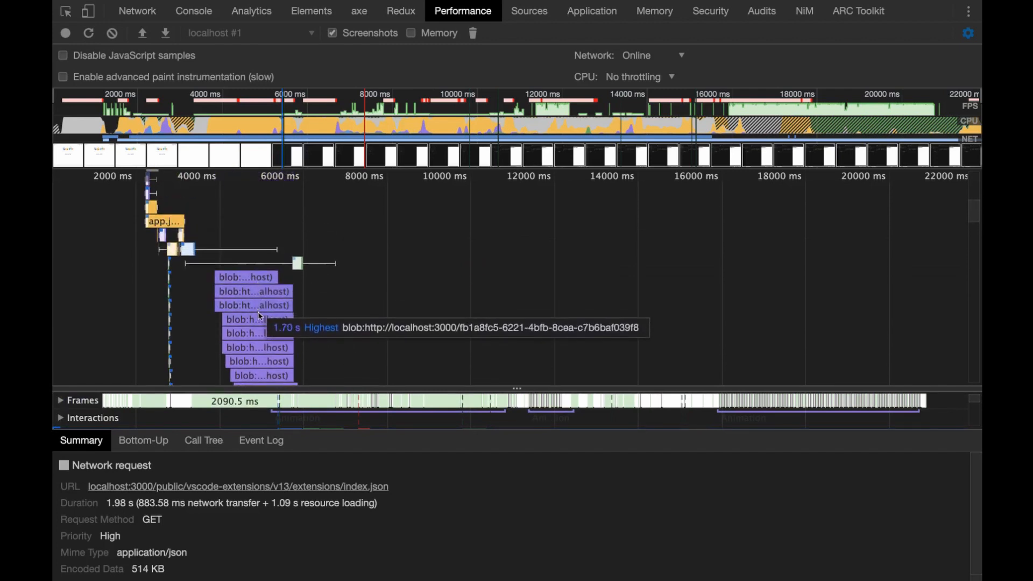
left_click(264, 335)
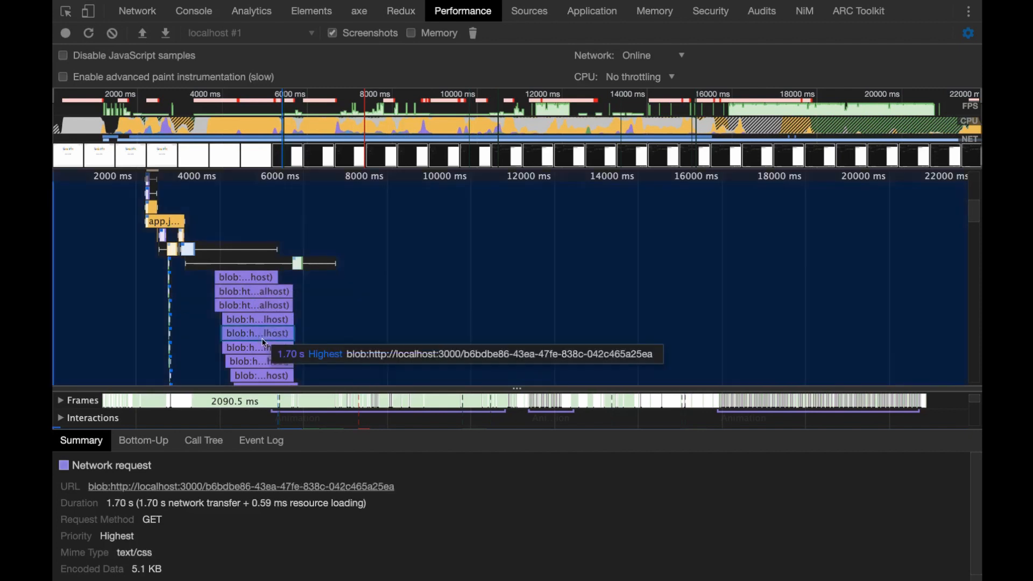
mouse_move(325, 431)
left_mouse_down()
mouse_move(326, 390)
mouse_move(323, 431)
left_mouse_up()
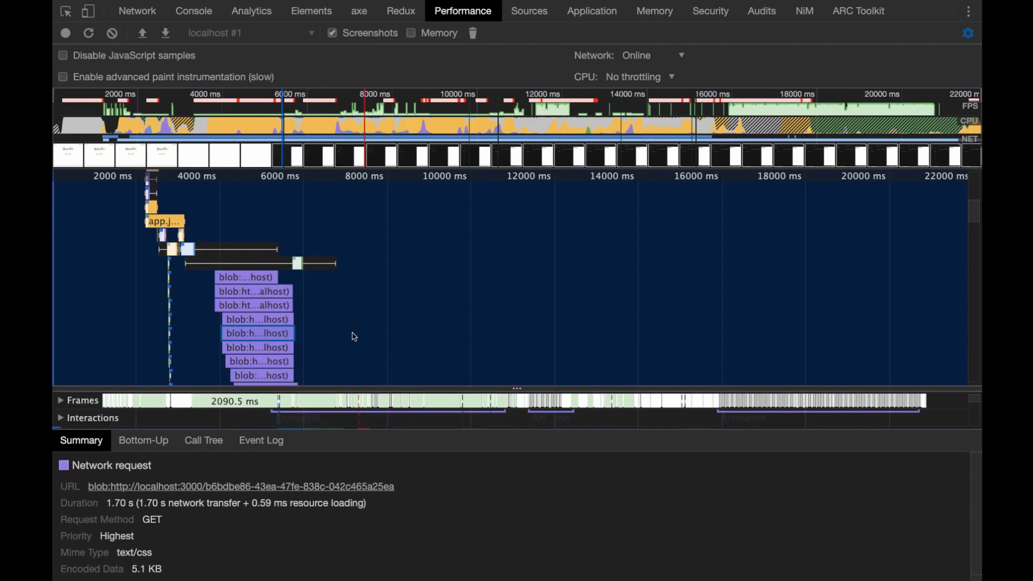
Step: Focus the timeline on about 3.3–10.5 s and examine the index.json, gallant-sound-8d1zu and inject.js requests below the blob requests
scroll(242, 300, "down", 3)
scroll(240, 300, "up", 5)
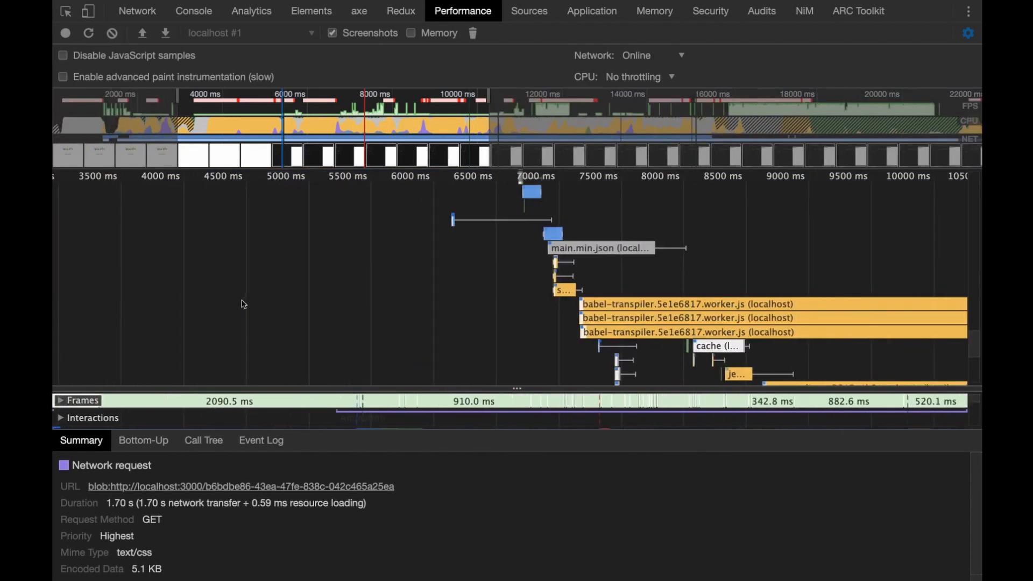
scroll(323, 300, "up", 5)
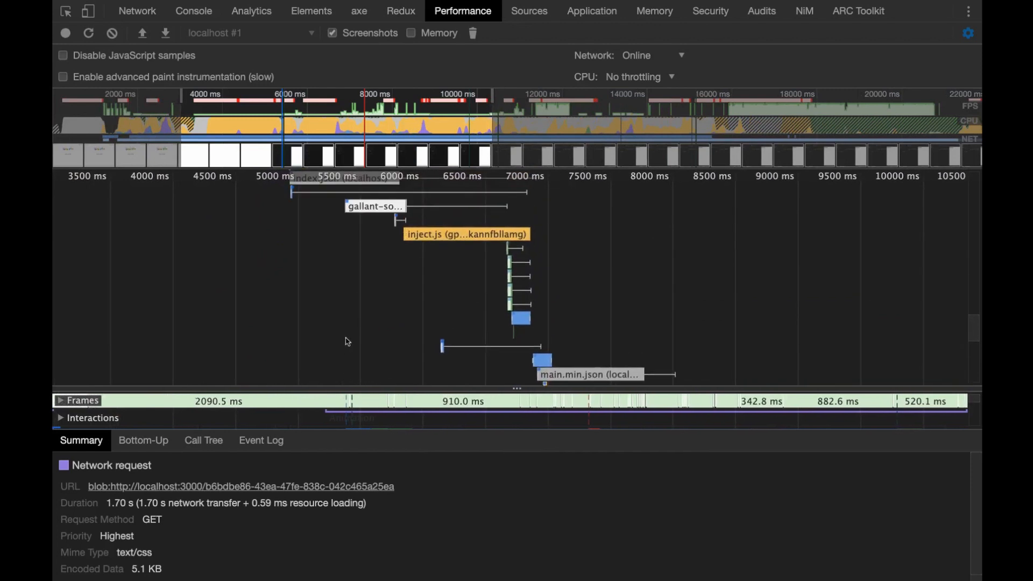
mouse_move(349, 246)
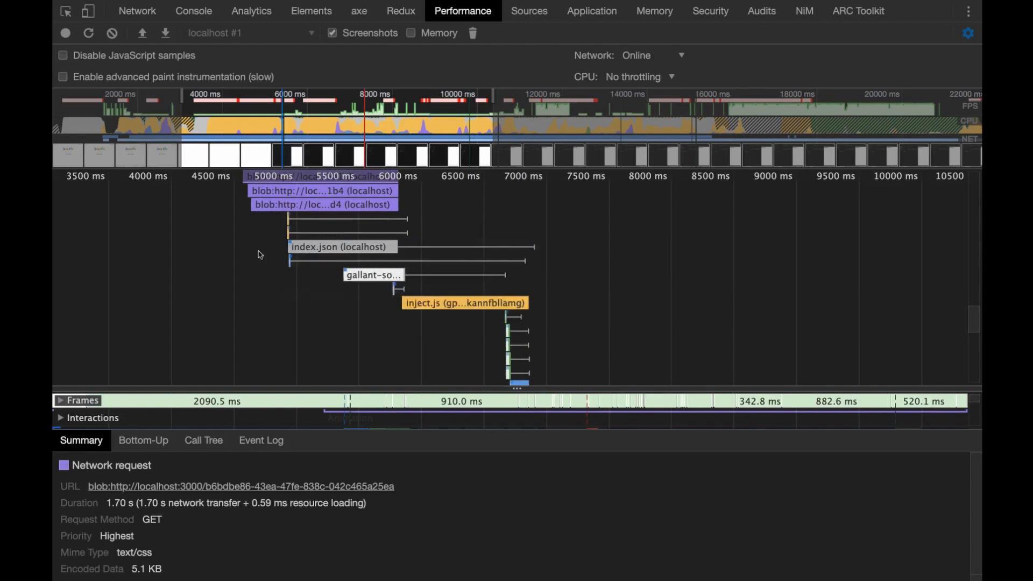
mouse_move(428, 255)
Step: Shrink the network area and inspect the ./src/app/components/Preview/DevTools/index.tsx call nested under Sandbox/Editor/index.tsx in the main thread
left_click_drag(421, 387, 422, 251)
scroll(429, 306, "down", 2)
scroll(429, 307, "left", 2)
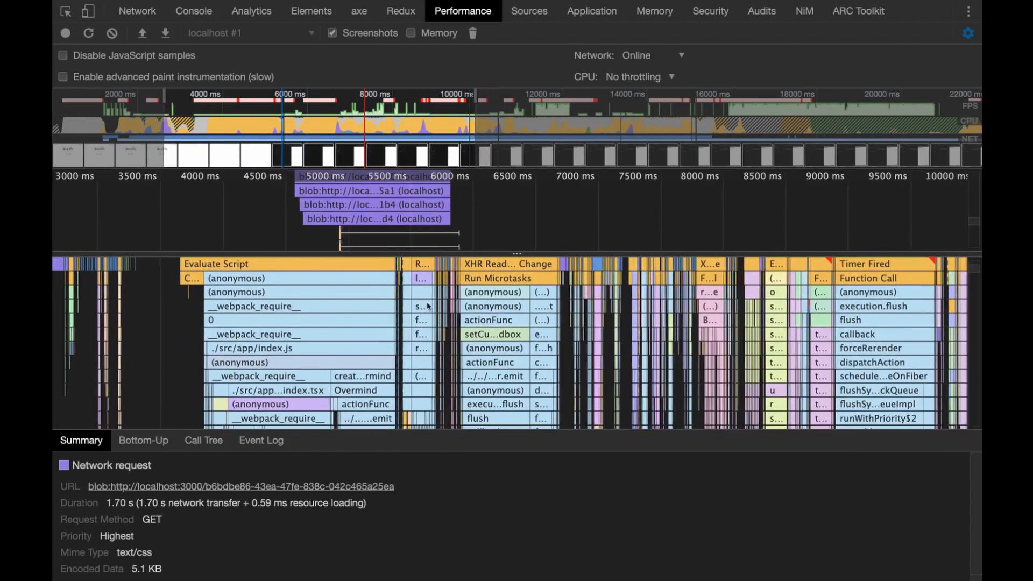
scroll(377, 377, "down", 3)
scroll(377, 376, "left", 2)
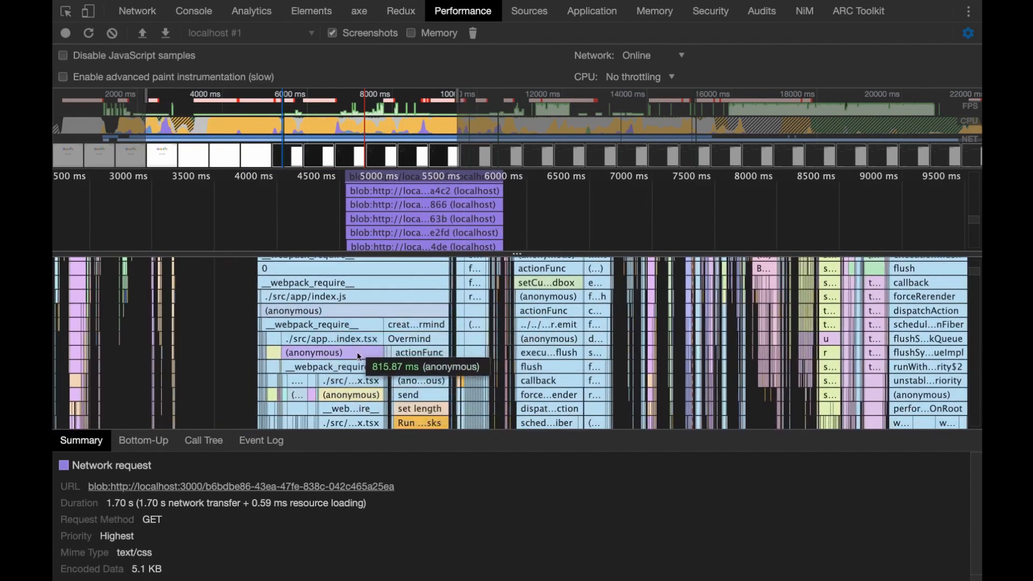
scroll(358, 355, "up", 5)
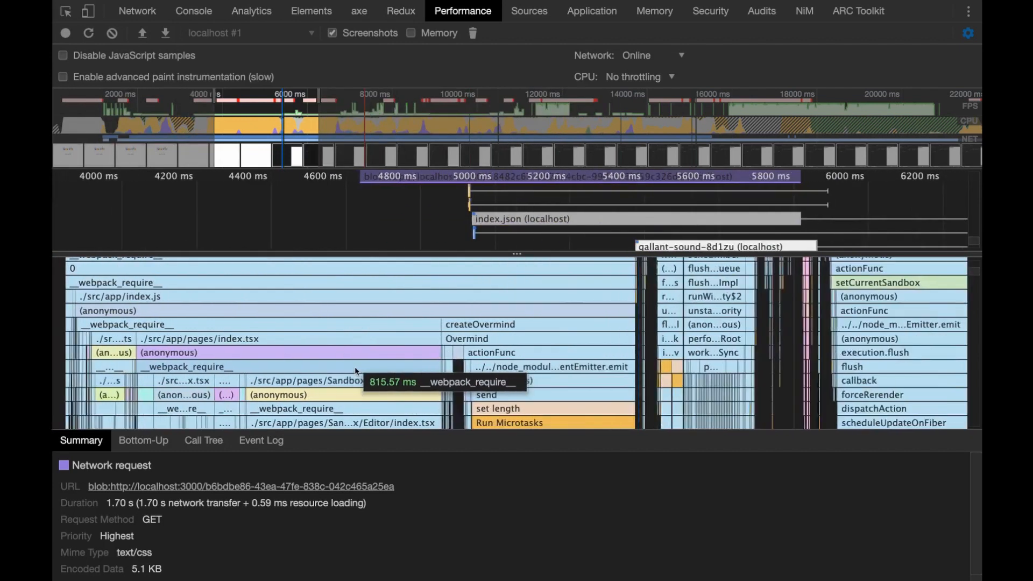
scroll(356, 370, "down", 5)
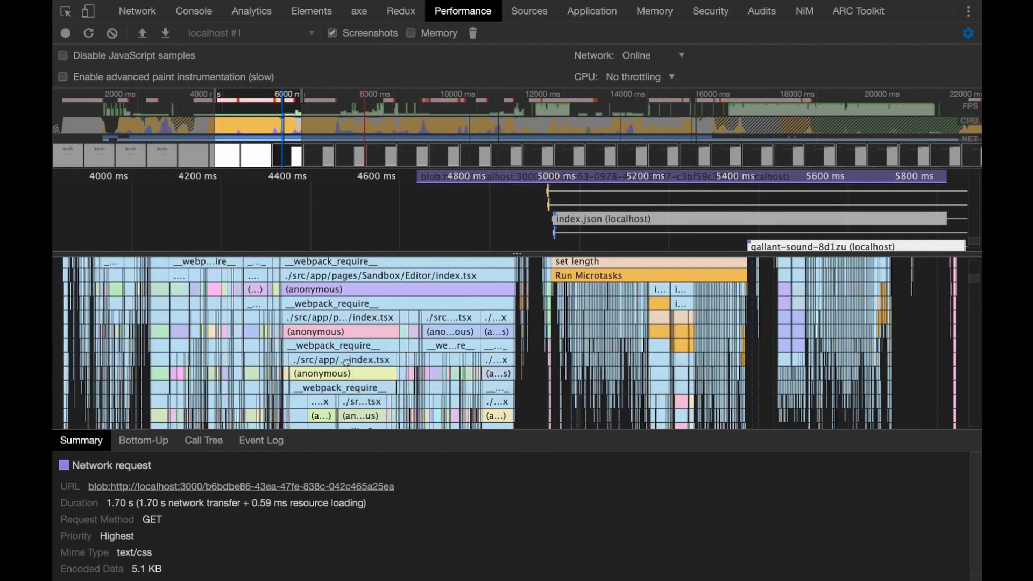
left_click(343, 361)
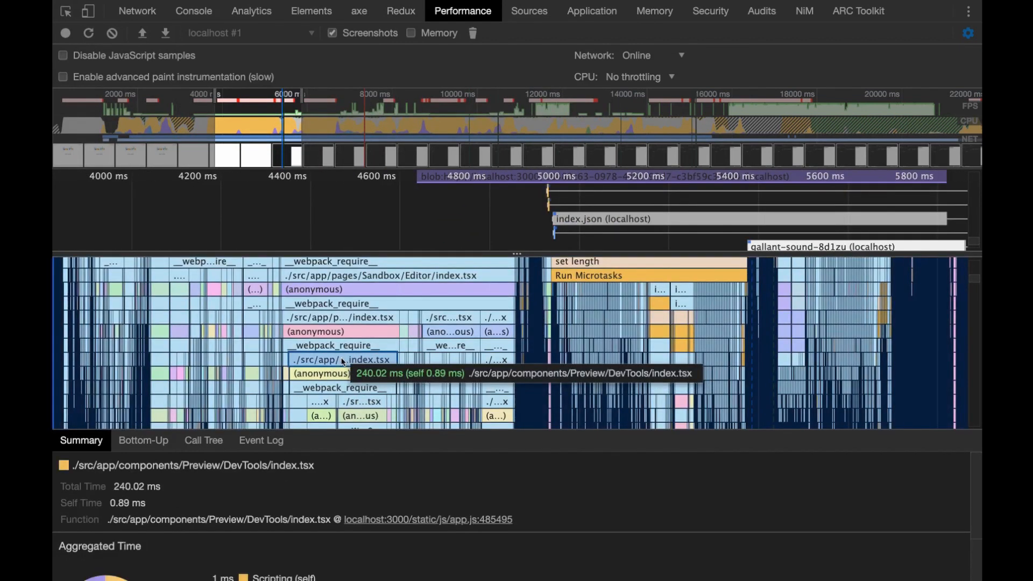